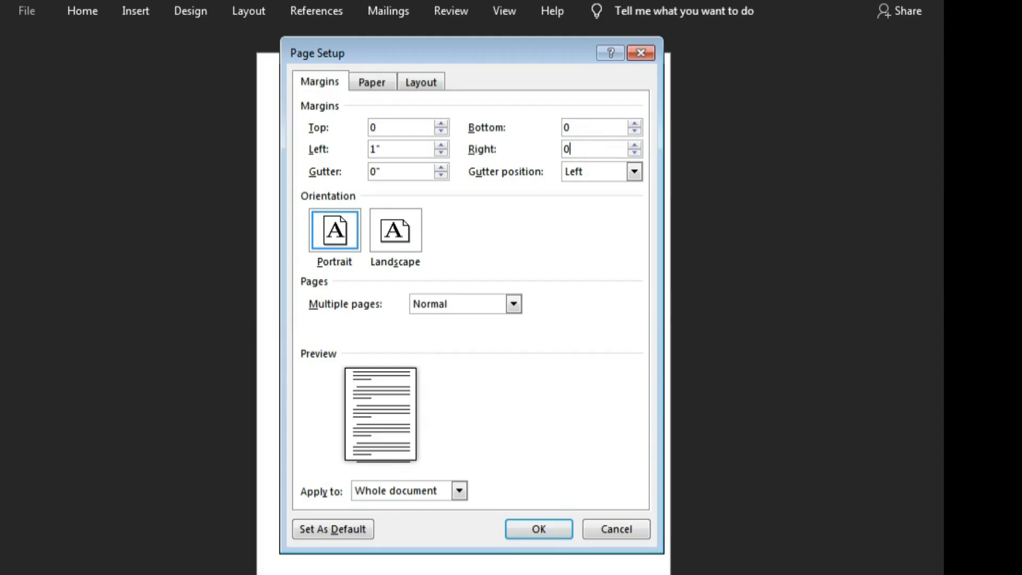
Step: Set the left page margin to 0, accept the automatic fix for the margins, and apply the page setup
left_click(399, 146)
key("shift+Home")
type("0")
left_click(543, 530)
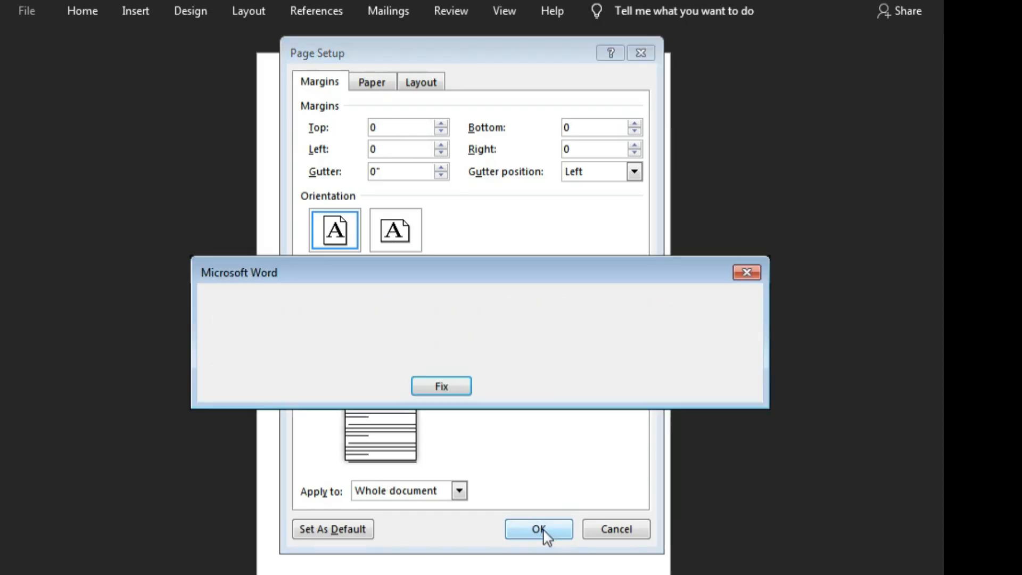
left_click(449, 385)
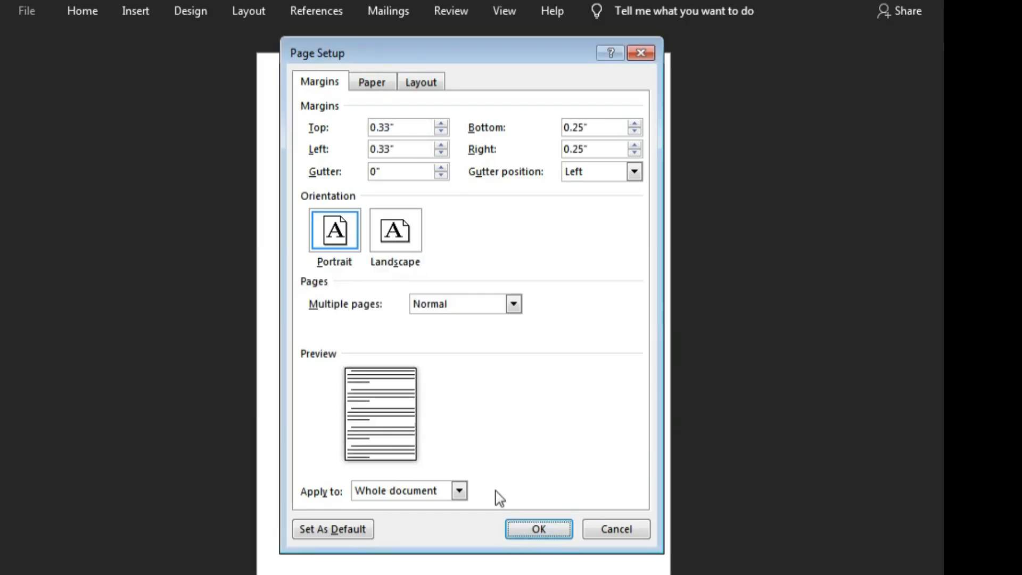
left_click(538, 530)
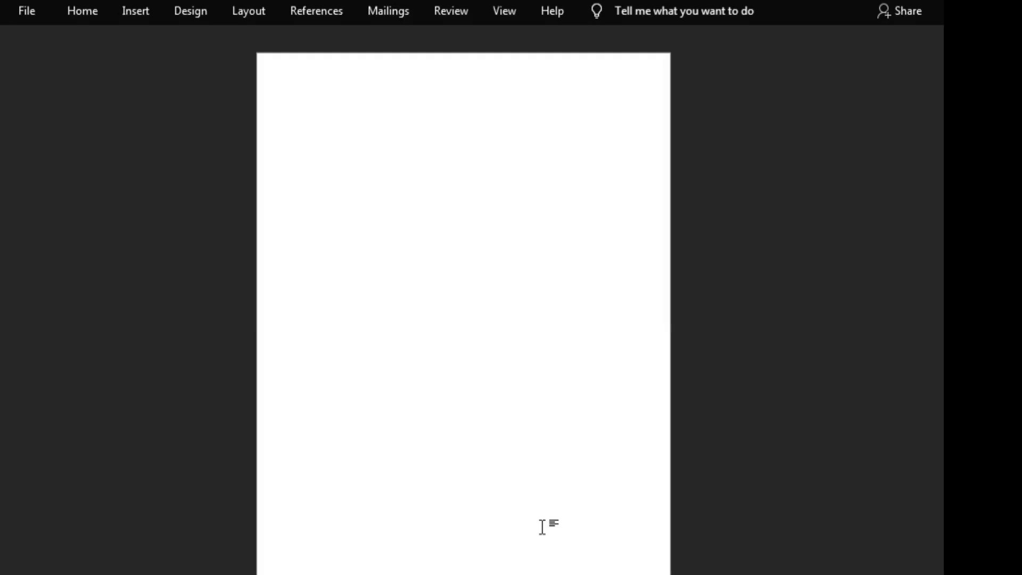
Step: Insert a table with one column and eight rows at the start of the blank page
left_click(122, 11)
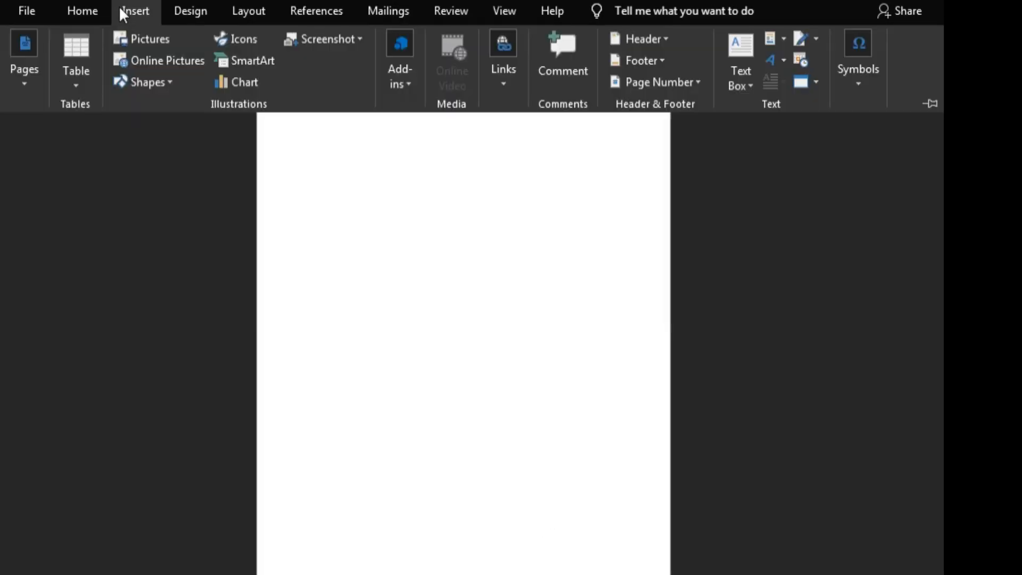
left_click(74, 85)
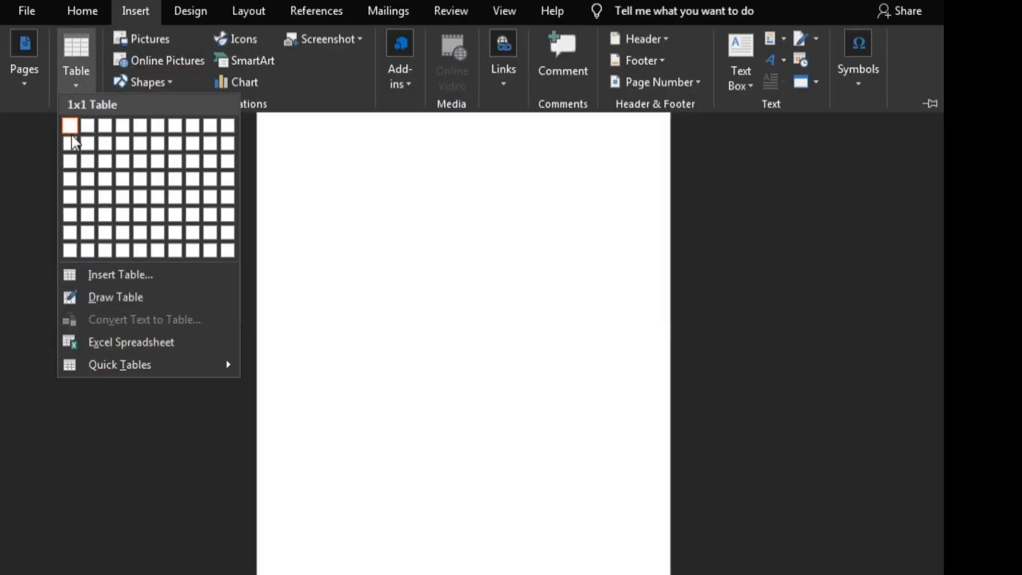
left_click(70, 251)
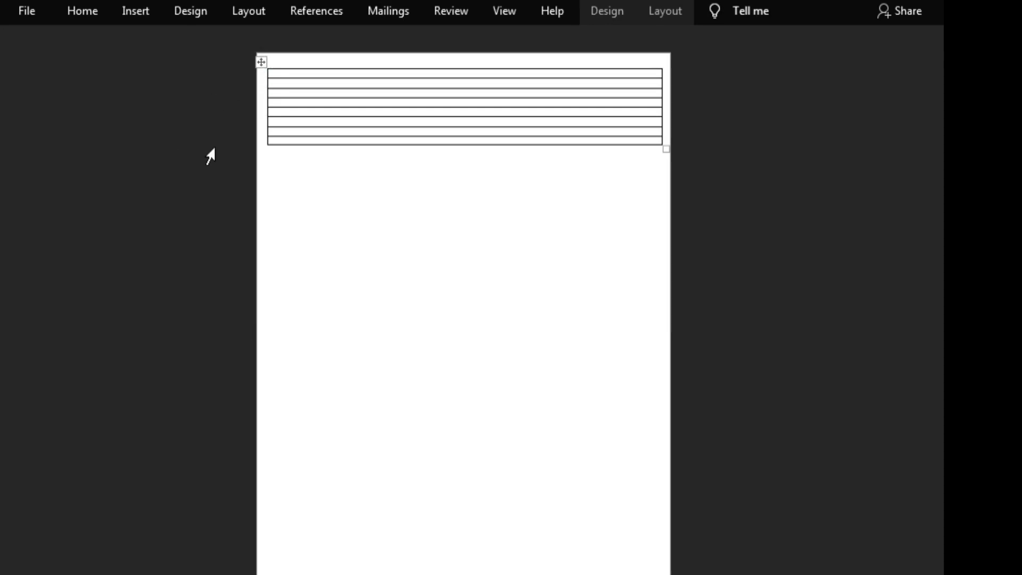
Step: Set the row height of the whole table to 0.37" and its column width to 8.65"
left_click(262, 62)
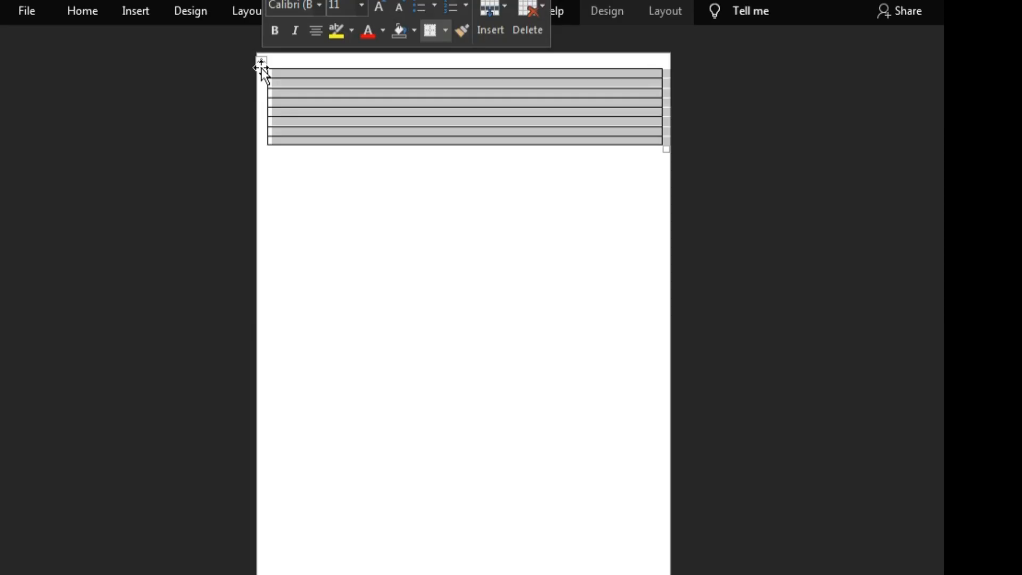
left_click(665, 11)
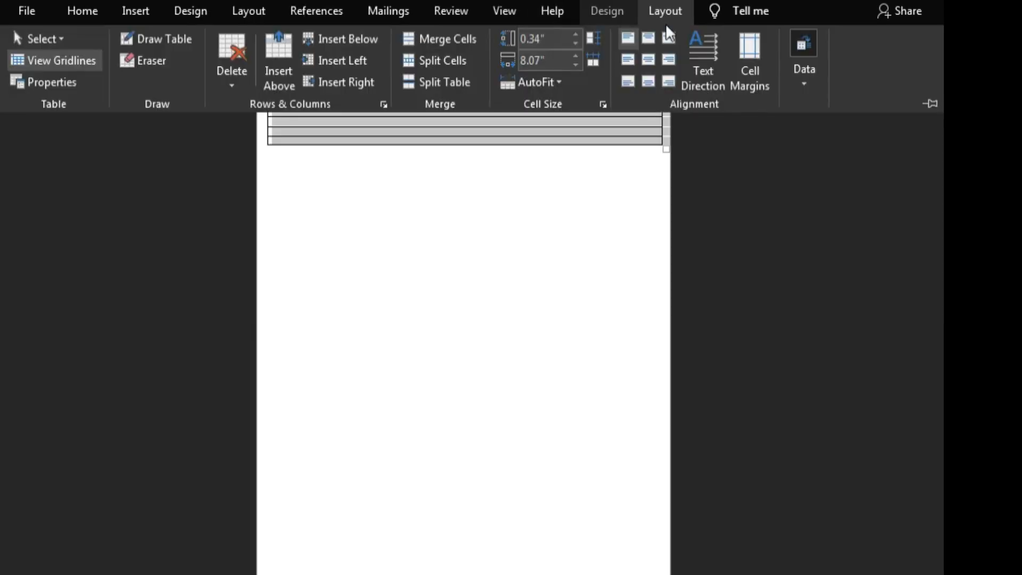
left_click(543, 38)
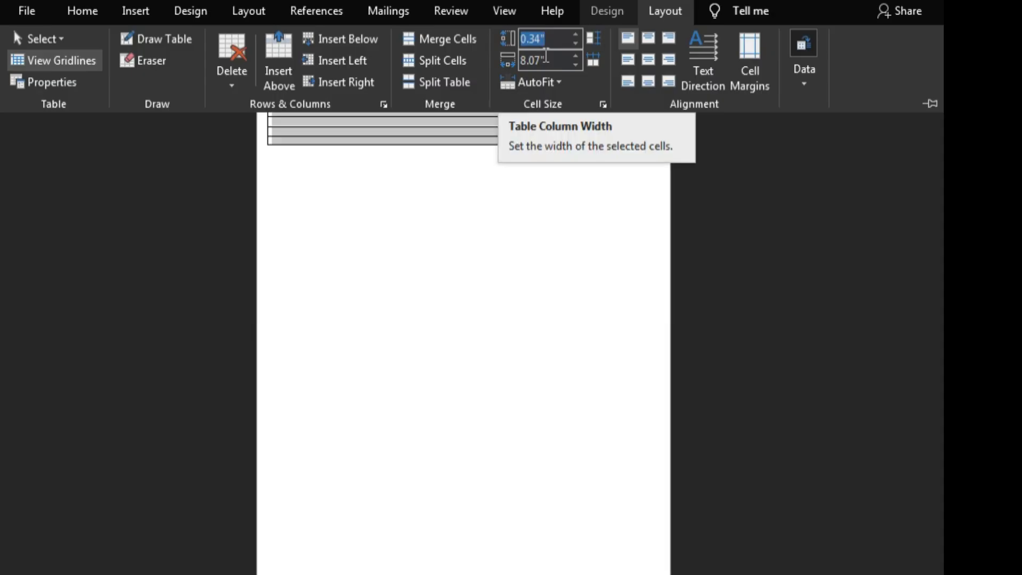
type("0")
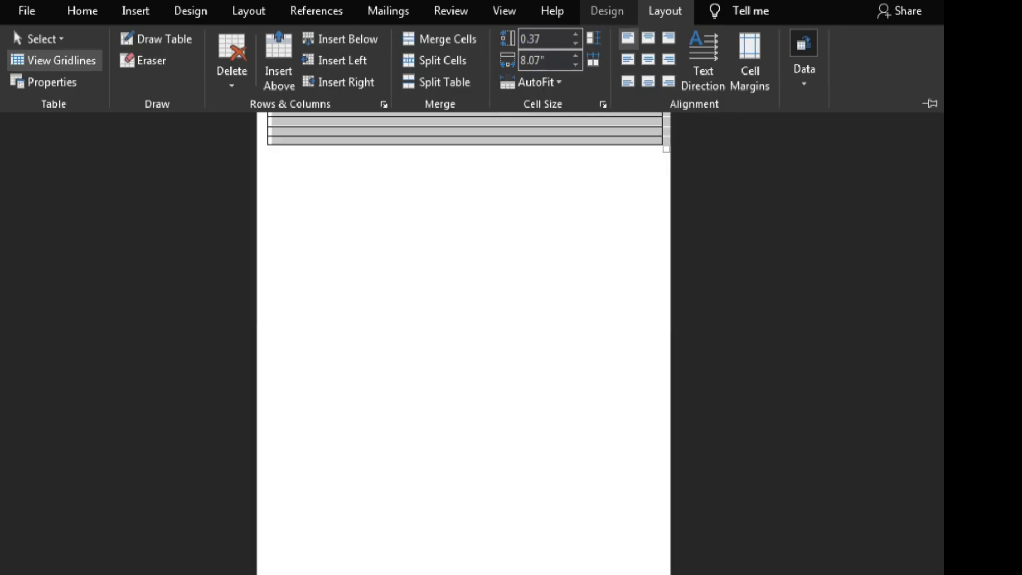
left_click(552, 60)
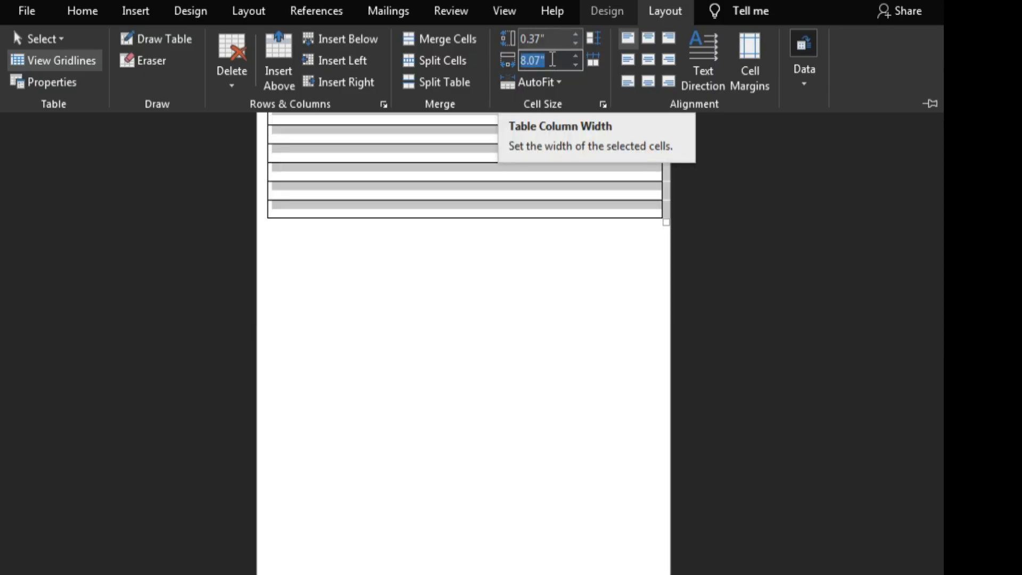
type("8")
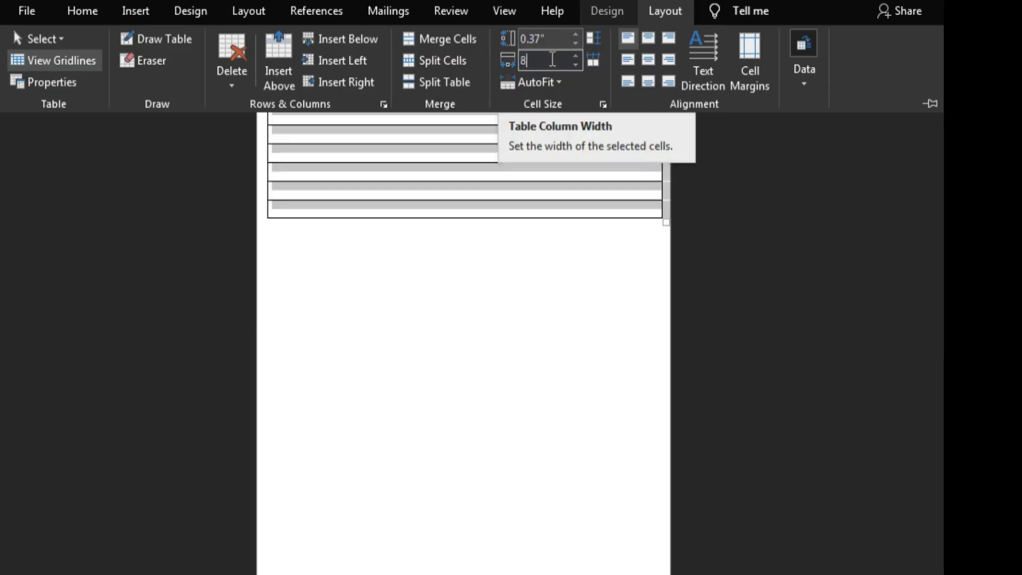
type(".65")
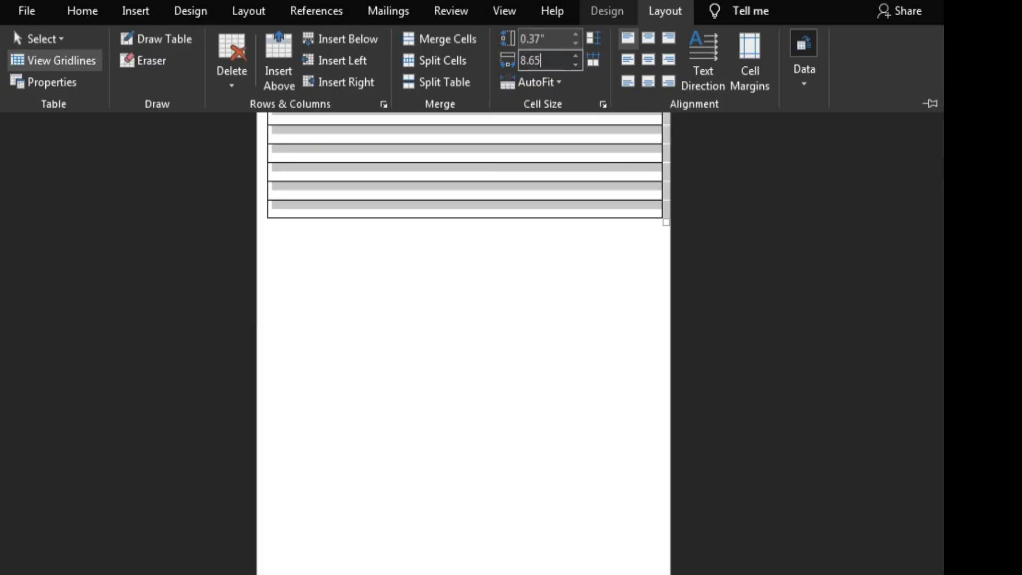
key("Return")
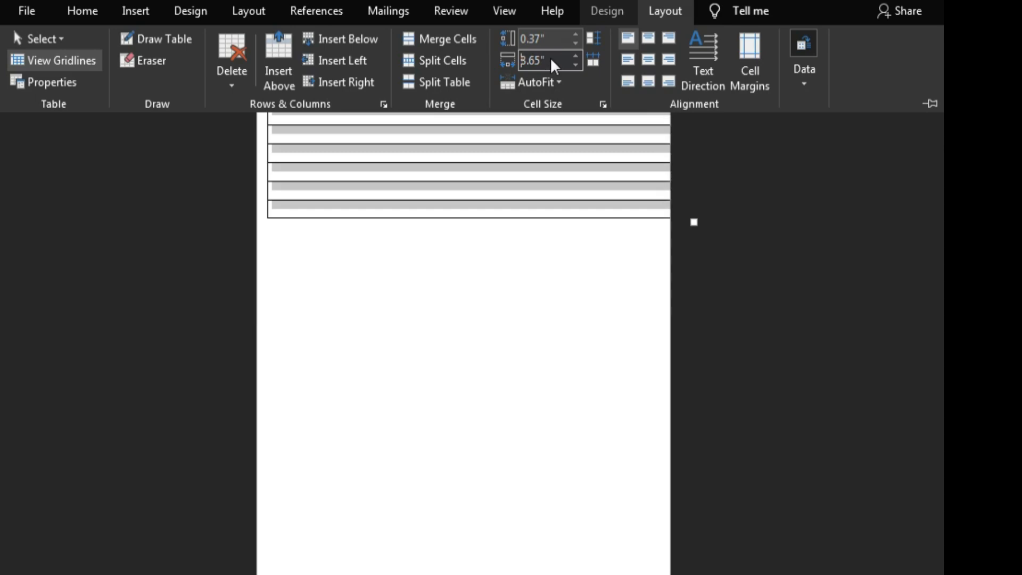
left_click(434, 357)
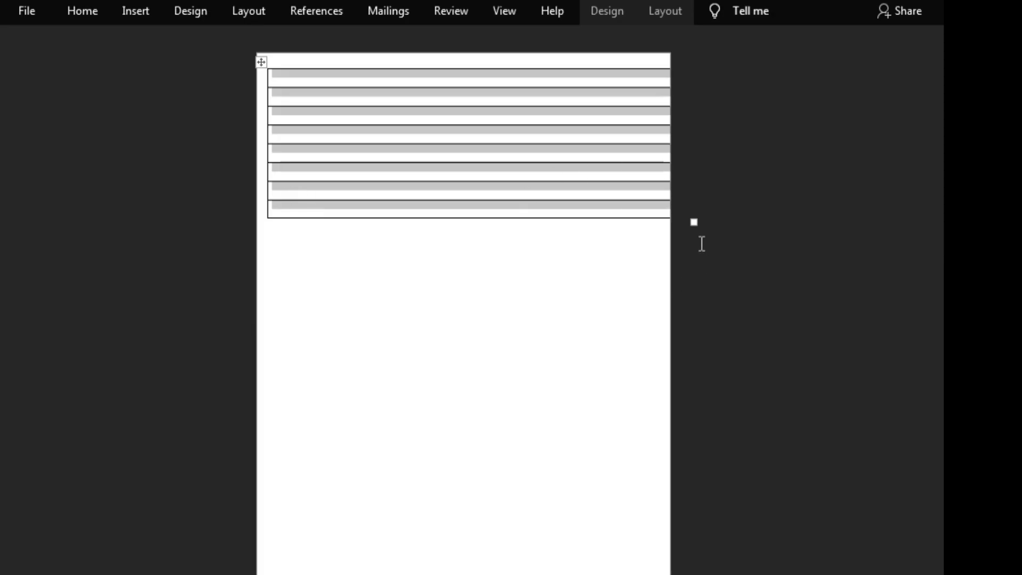
Step: Resize the table to end just past the page's right edge with slightly taller rows, and stretch the first row into a tall header space
left_click_drag(695, 222, 678, 233)
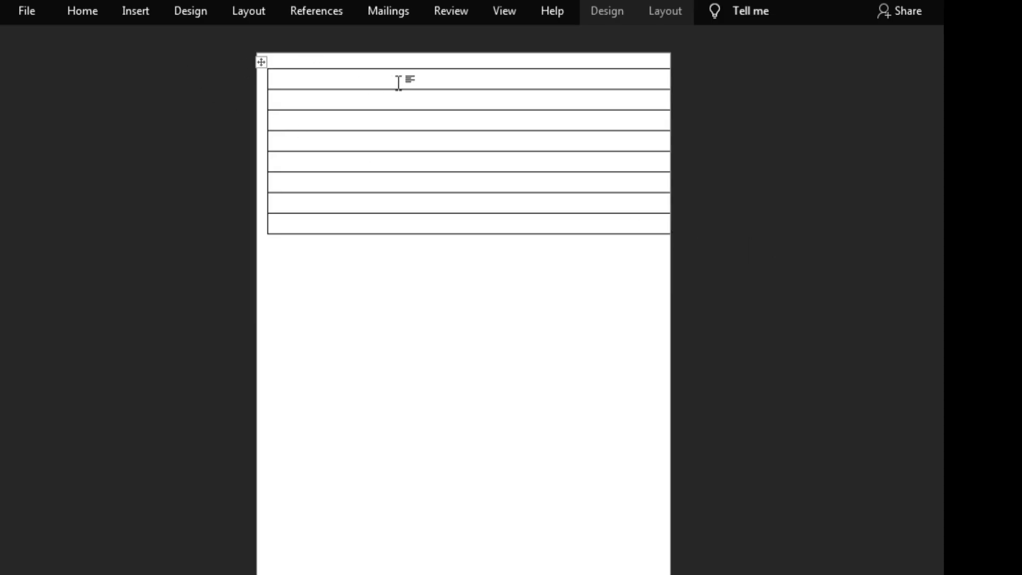
left_click(457, 63)
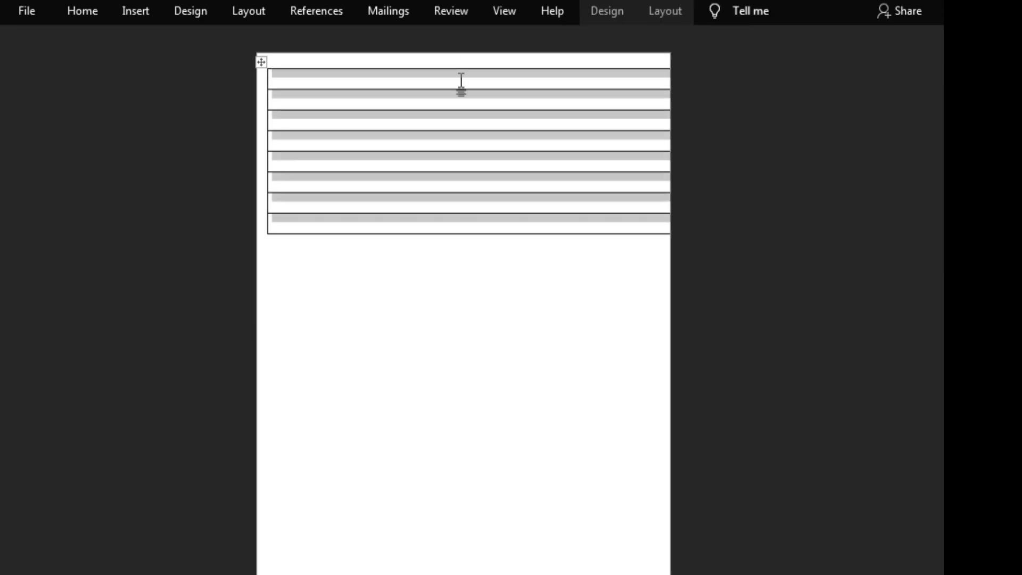
left_click_drag(484, 88, 490, 141)
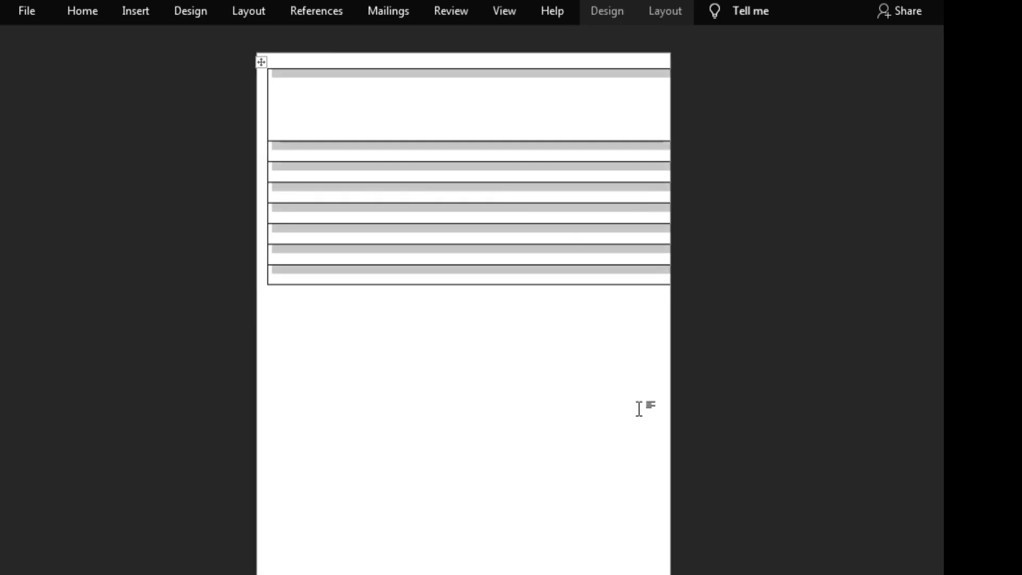
left_click(797, 451)
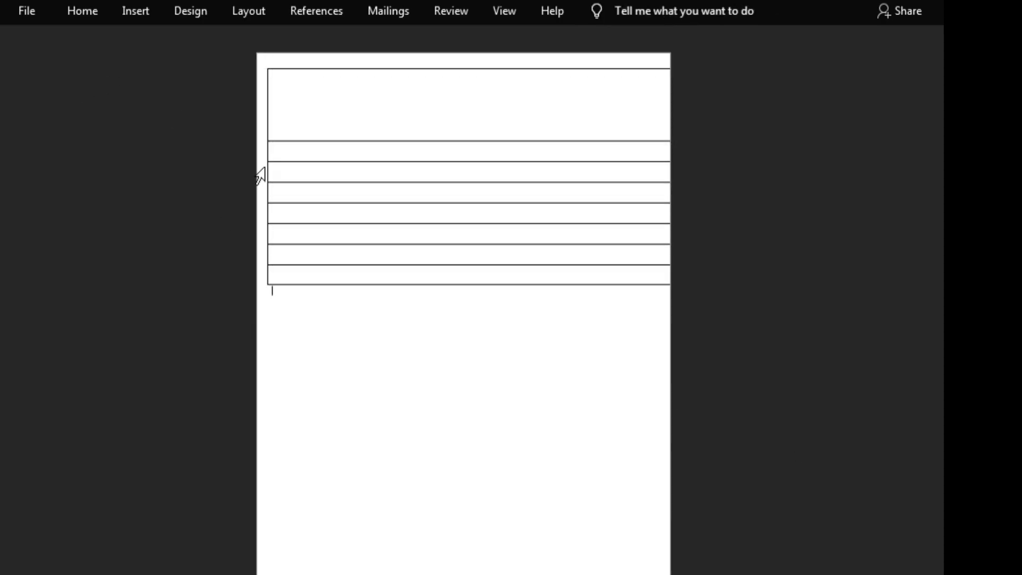
Step: Insert more rows after the table's fourth row until the ruled lines run down the page
left_click(287, 158)
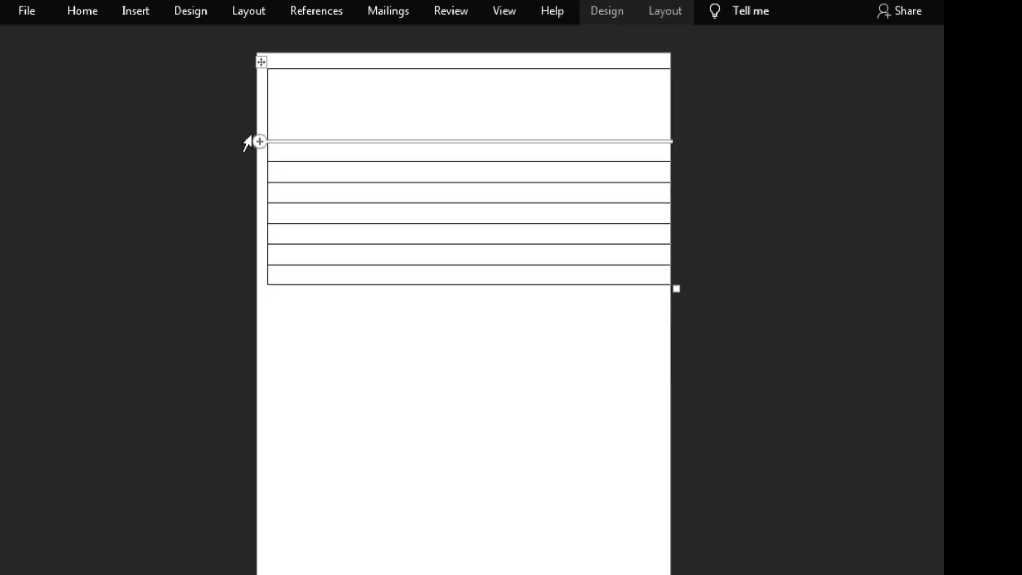
mouse_move(260, 168)
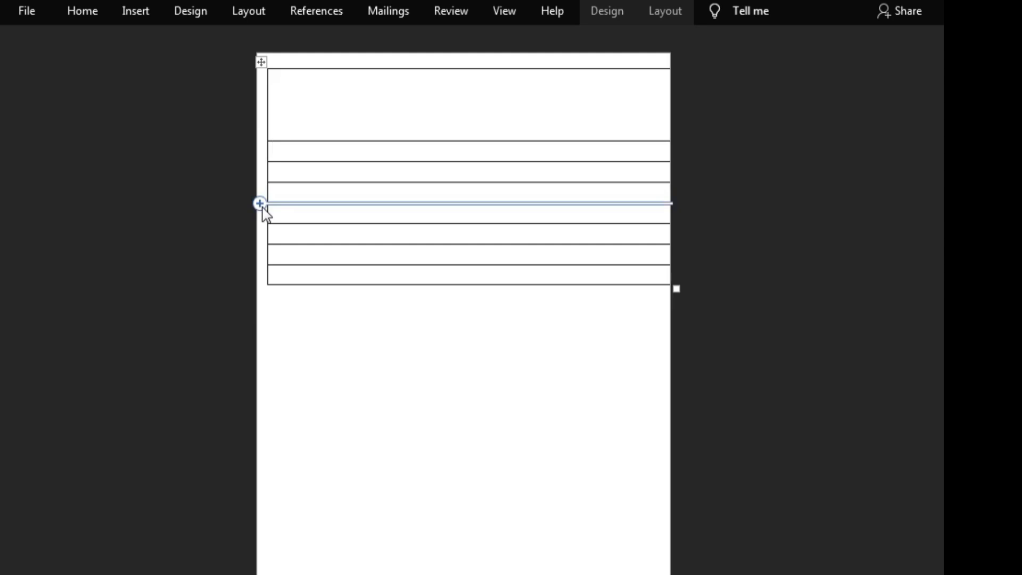
left_click(259, 203)
left_click(260, 203)
left_click(260, 203)
left_click(260, 203)
left_click(260, 203)
left_click(259, 203)
triple_click(267, 202)
double_click(272, 198)
double_click(272, 198)
double_click(272, 198)
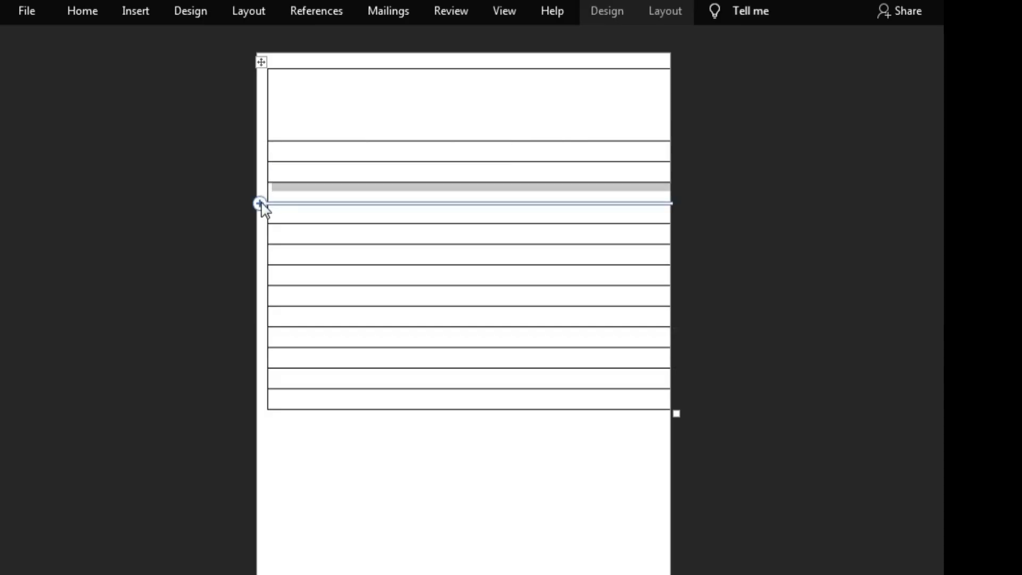
left_click(261, 204)
left_click(261, 204)
left_click(260, 205)
left_click(260, 204)
left_click(261, 204)
left_click(261, 204)
left_click(261, 204)
left_click(261, 205)
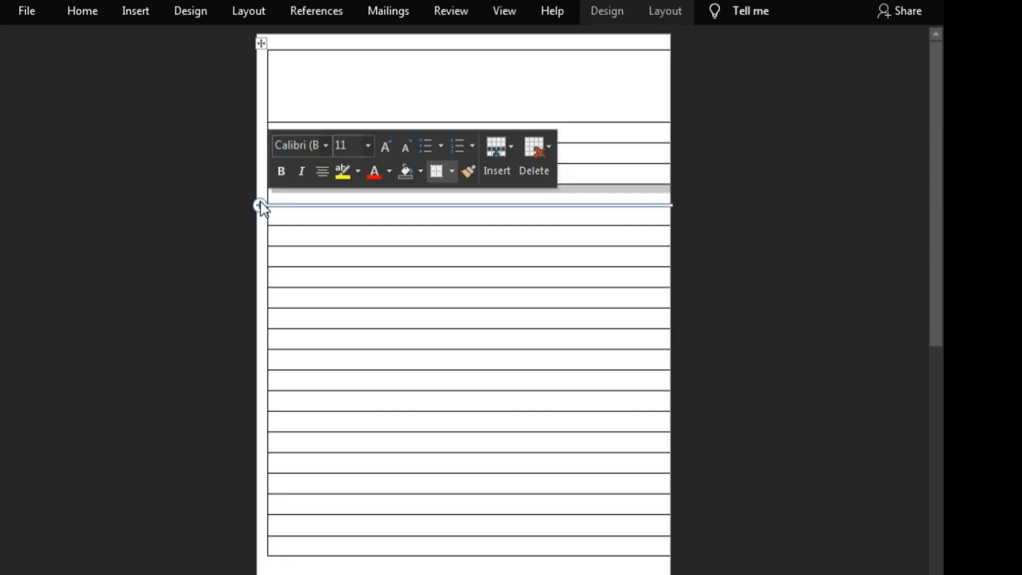
scroll(236, 193, "up", 1)
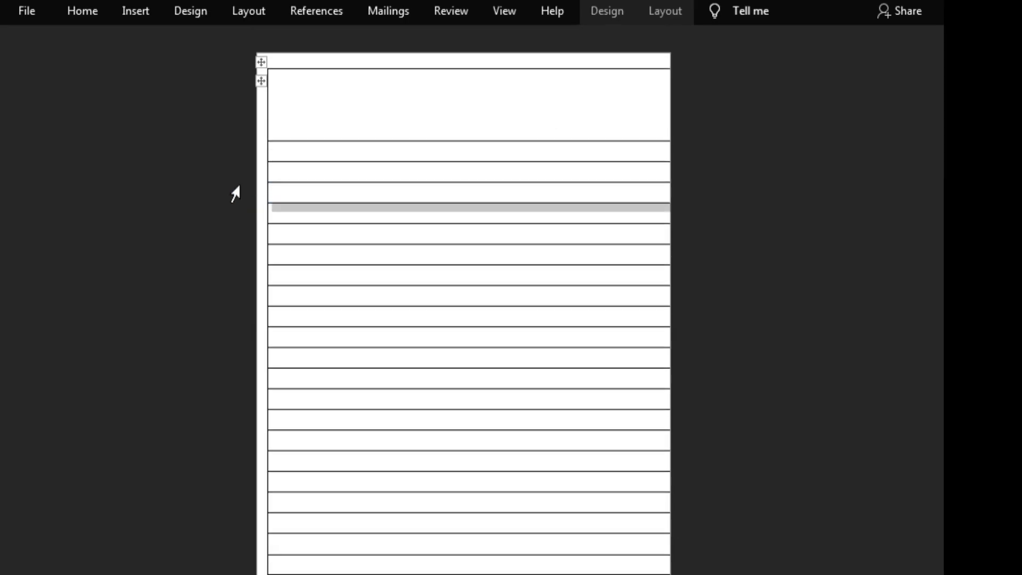
left_click(136, 155)
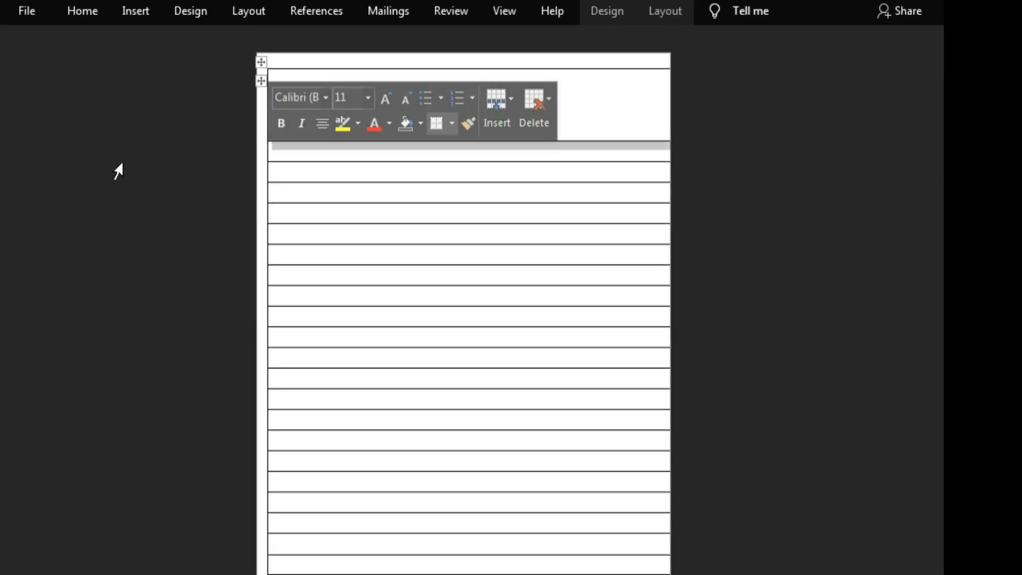
left_click(762, 208)
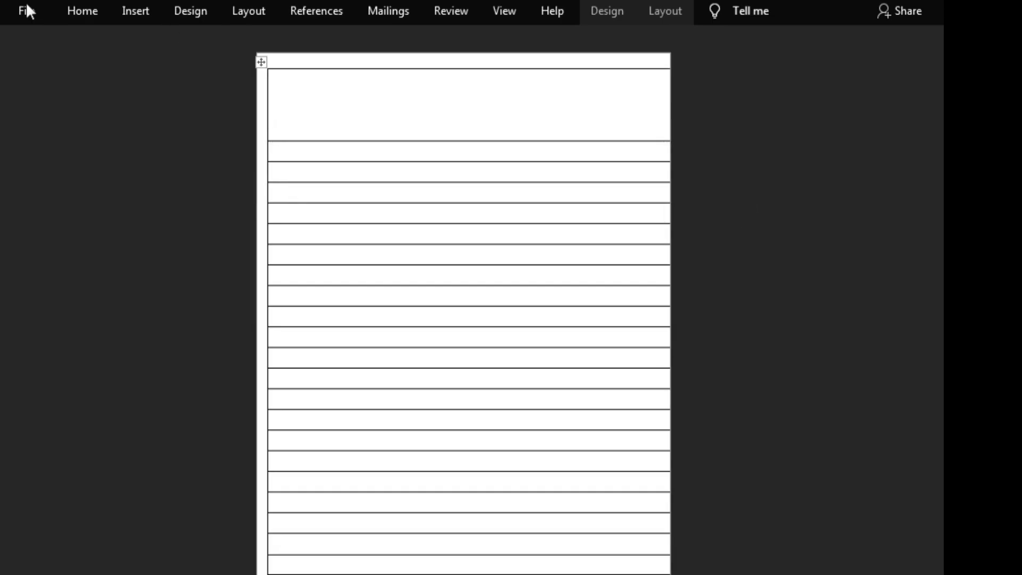
Step: Draw a straight horizontal line across the table's tall first row, just above that row's lower border
left_click(132, 9)
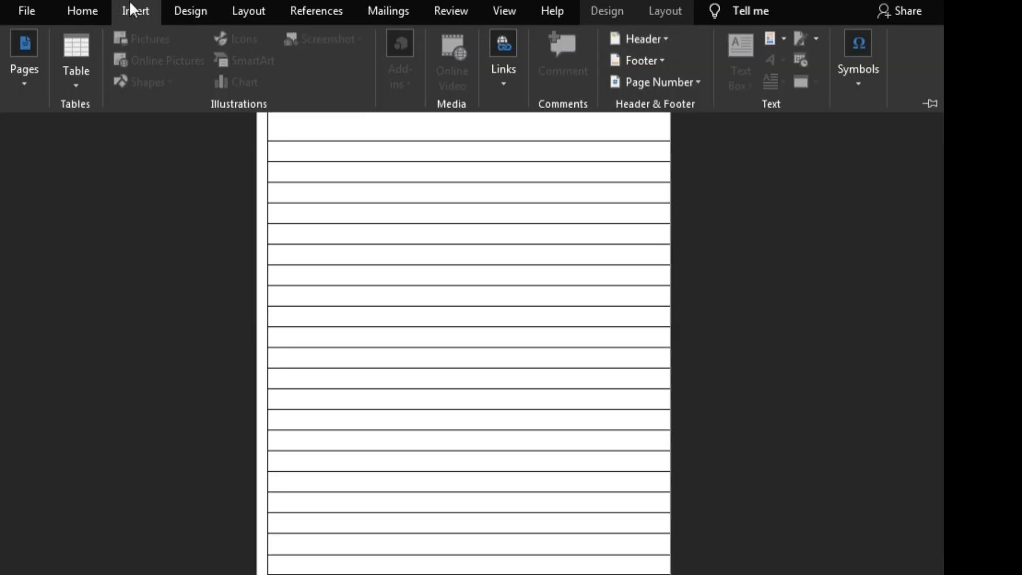
left_click(143, 236)
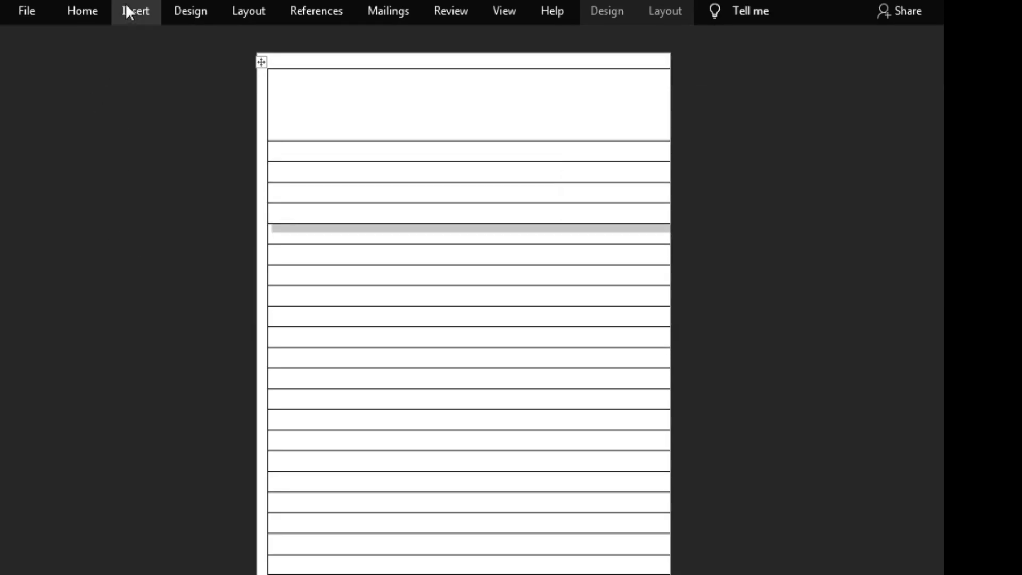
left_click(126, 7)
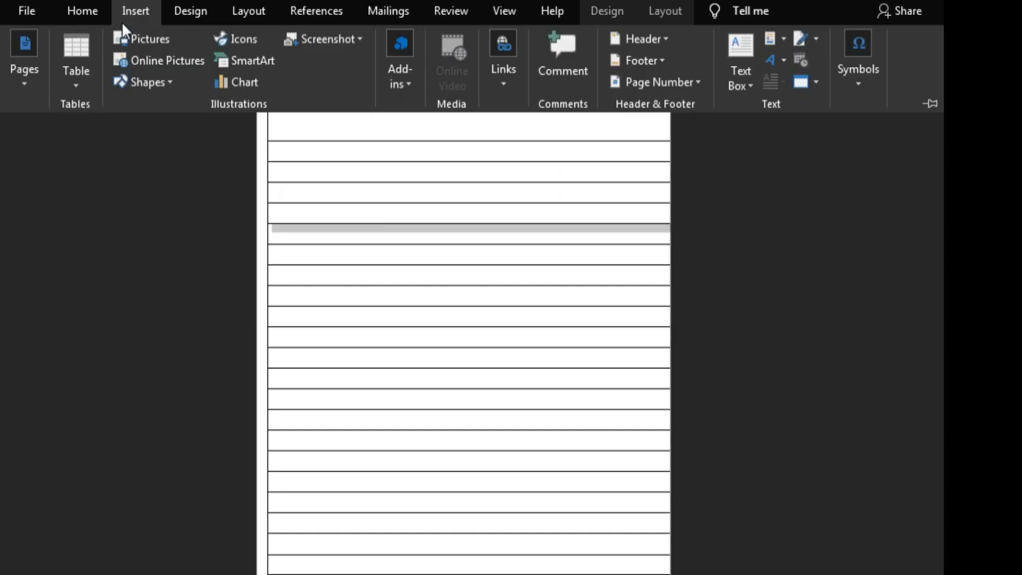
left_click(151, 83)
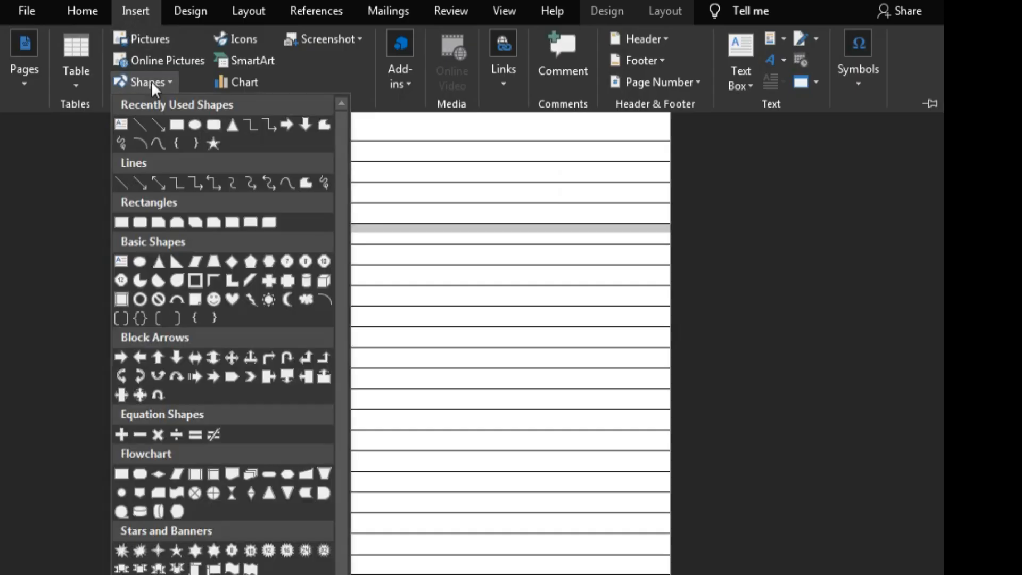
left_click(120, 184)
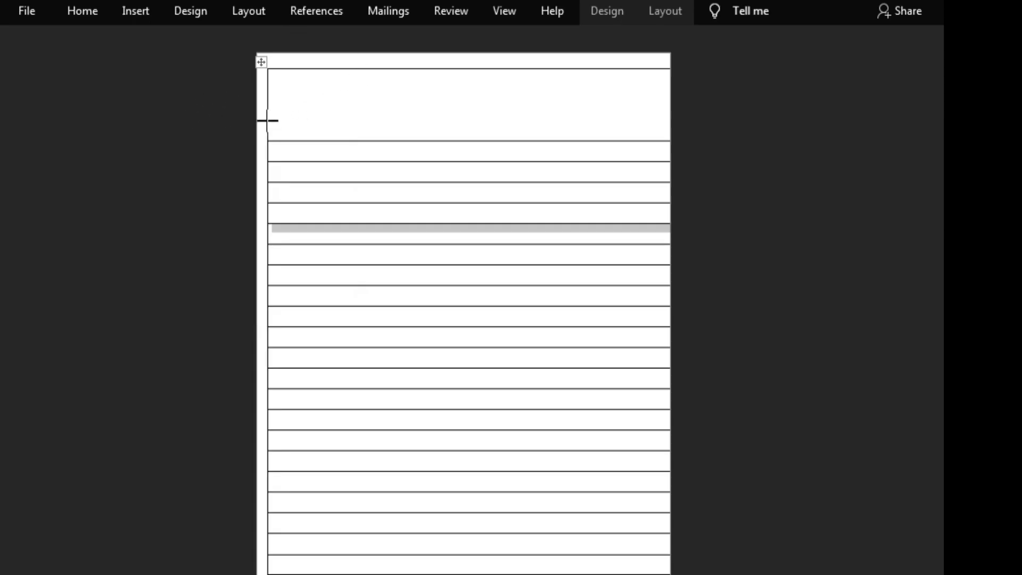
mouse_move(267, 123)
left_mouse_down()
mouse_move(397, 118)
mouse_move(543, 132)
mouse_move(669, 122)
left_mouse_up()
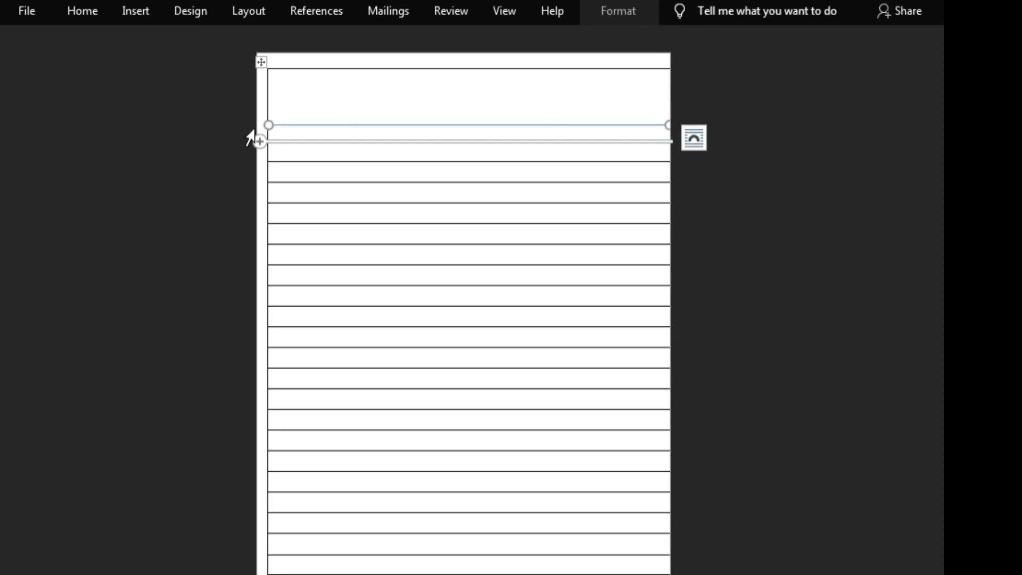
Step: Extend the drawn line slightly past the table's left border and the page's right edge, keeping it level
left_click_drag(267, 124, 262, 125)
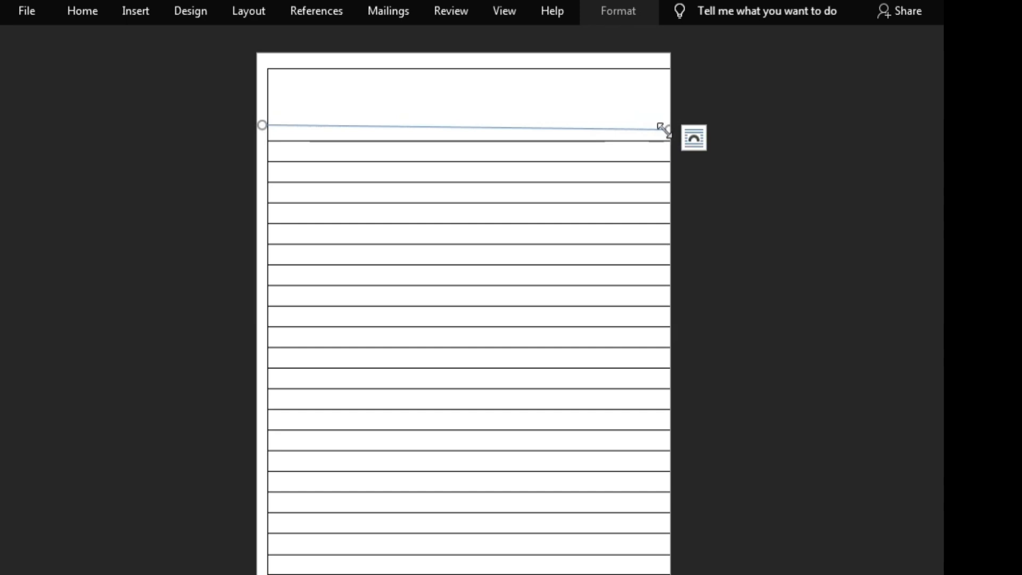
left_click_drag(664, 130, 677, 125)
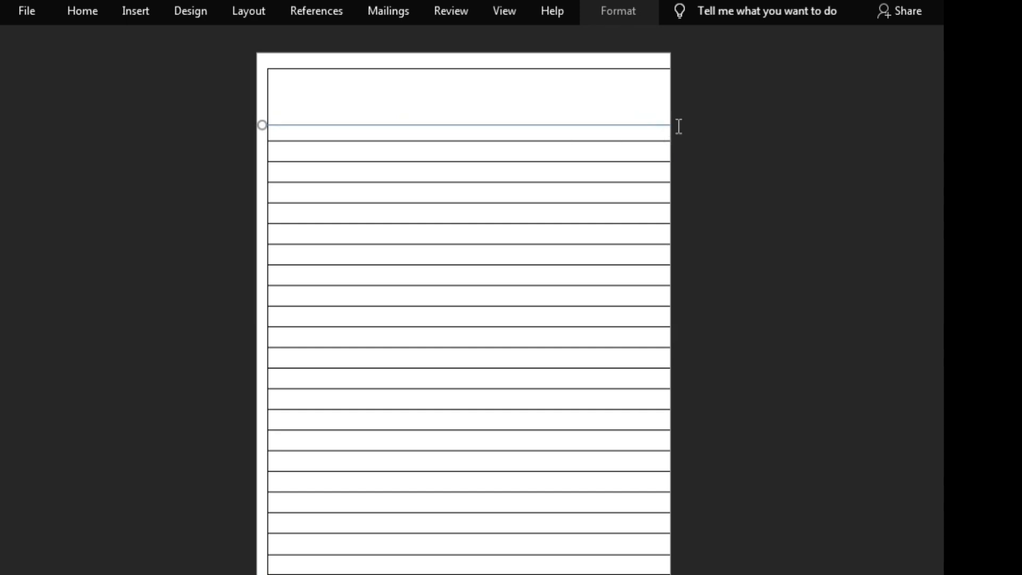
left_click(713, 171)
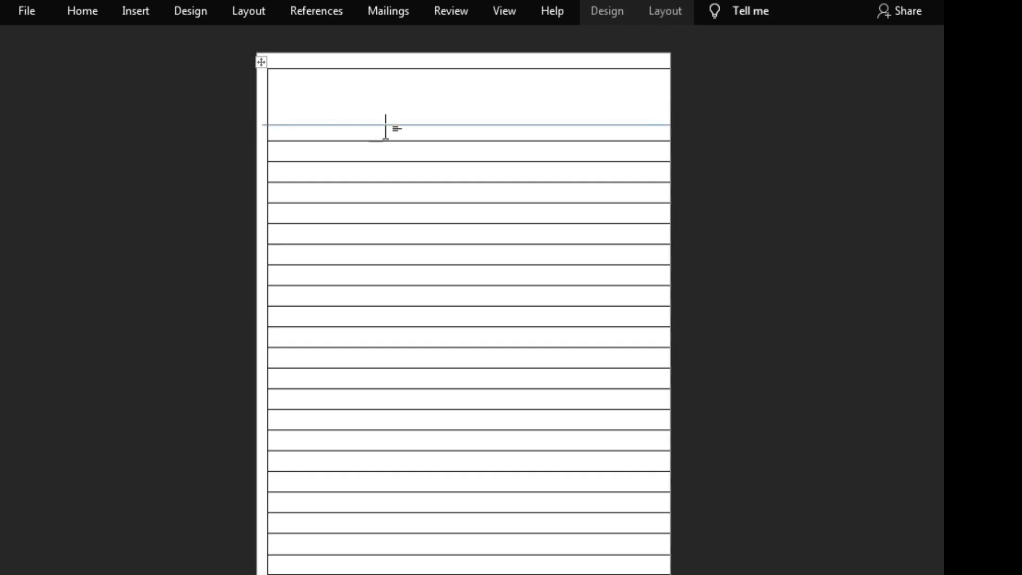
key("ctrl+v")
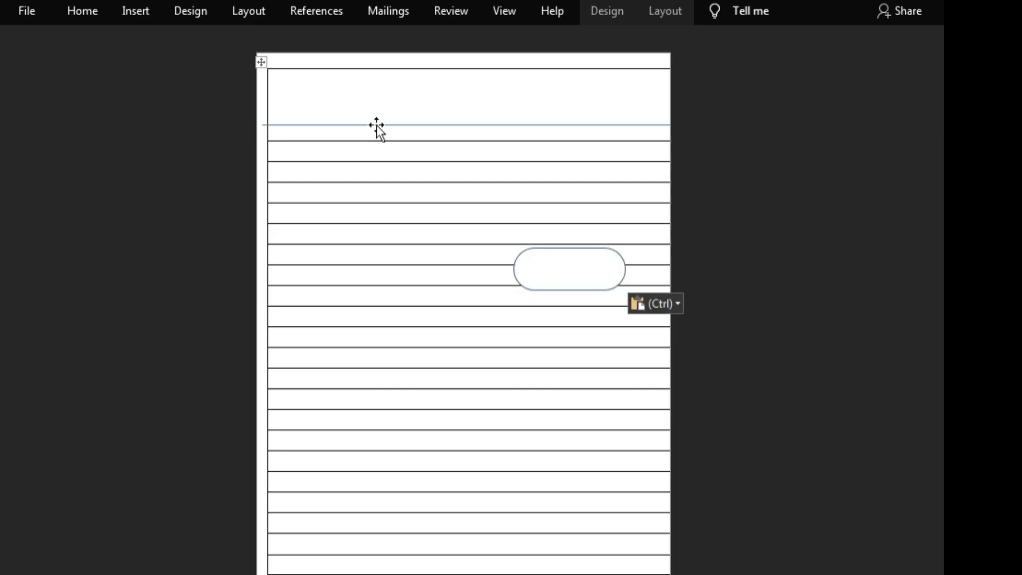
right_click(567, 273)
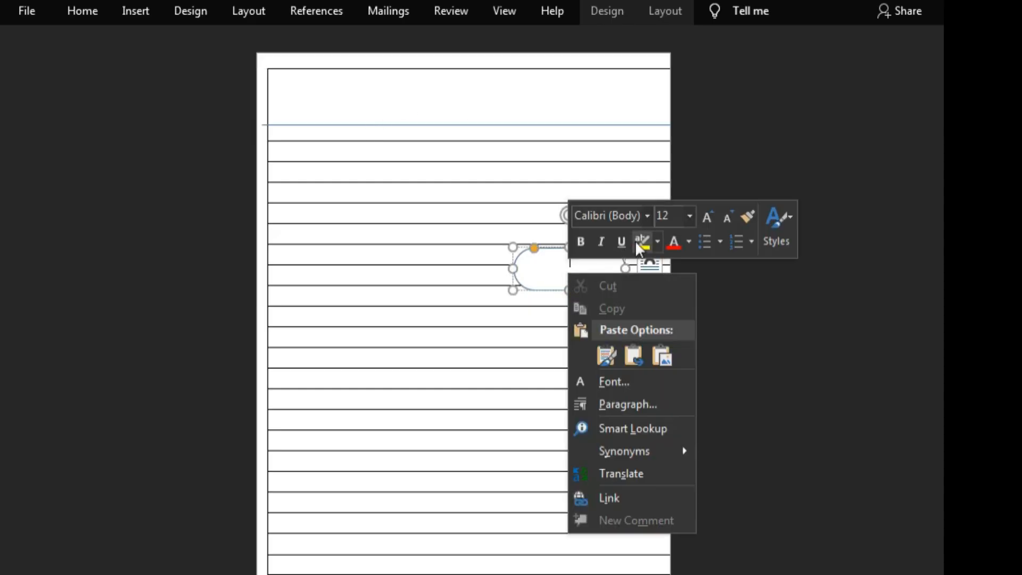
left_click(730, 314)
right_click(556, 273)
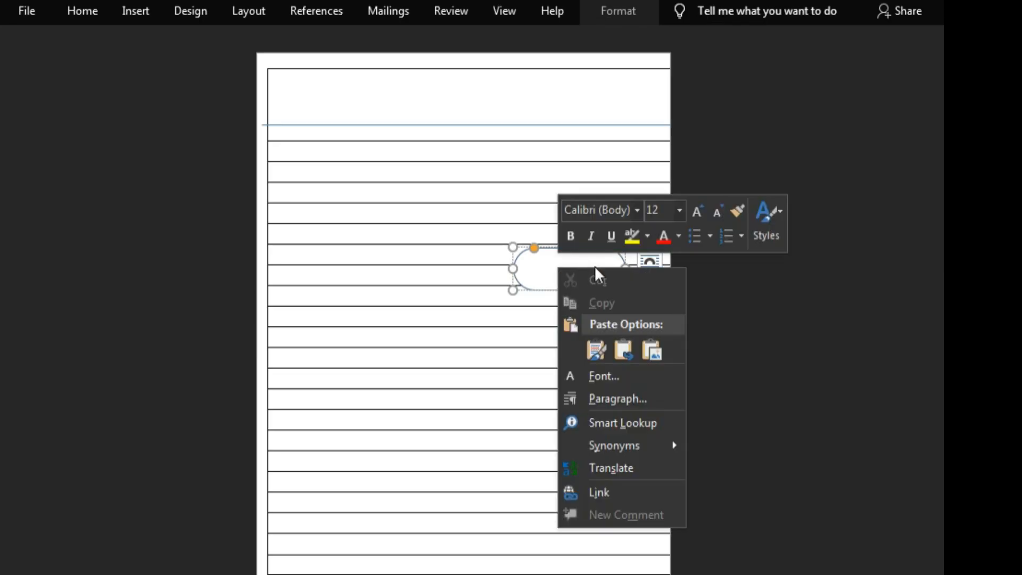
left_click(596, 350)
left_click(658, 303)
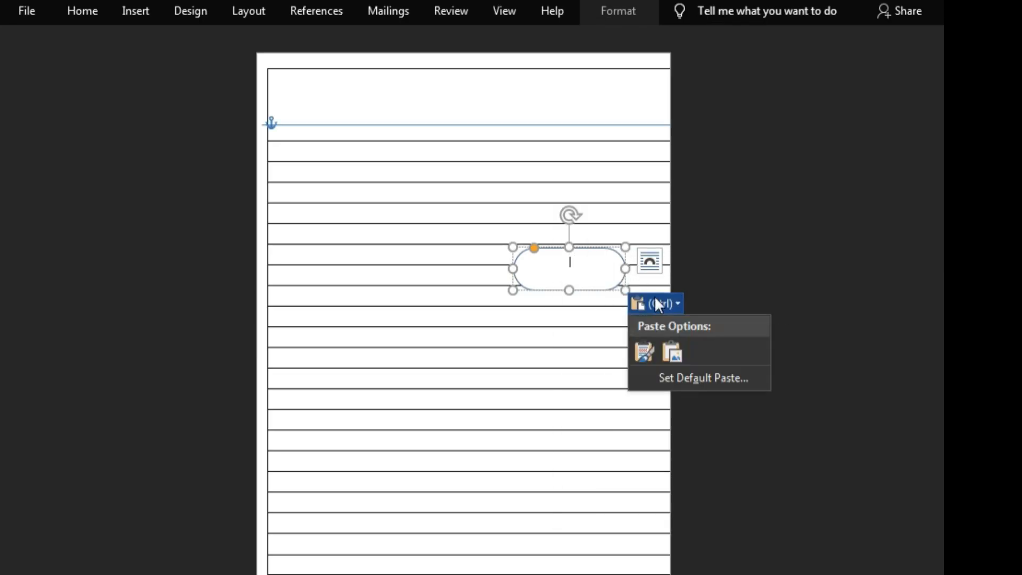
left_click(769, 258)
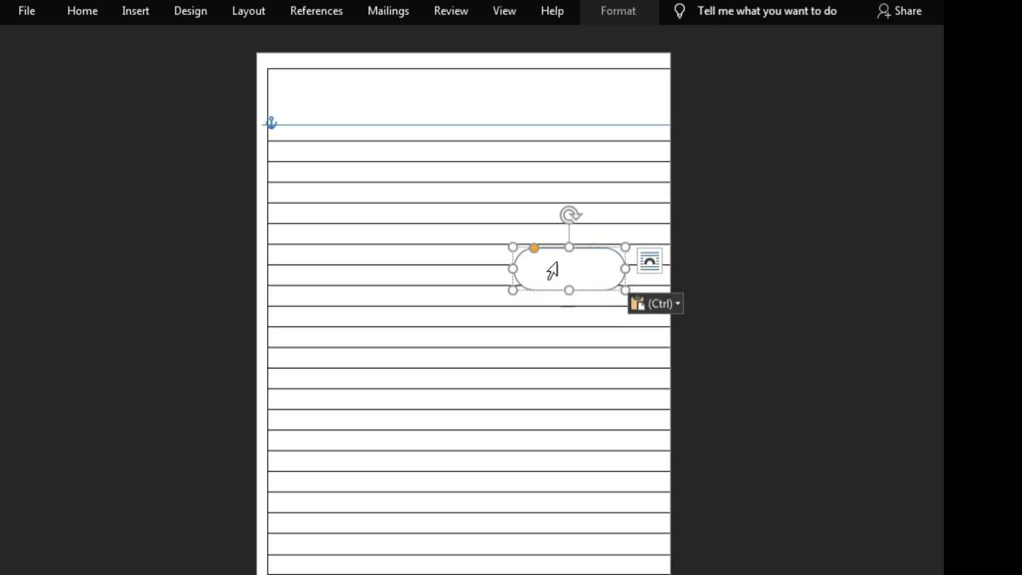
left_click_drag(551, 250, 824, 270)
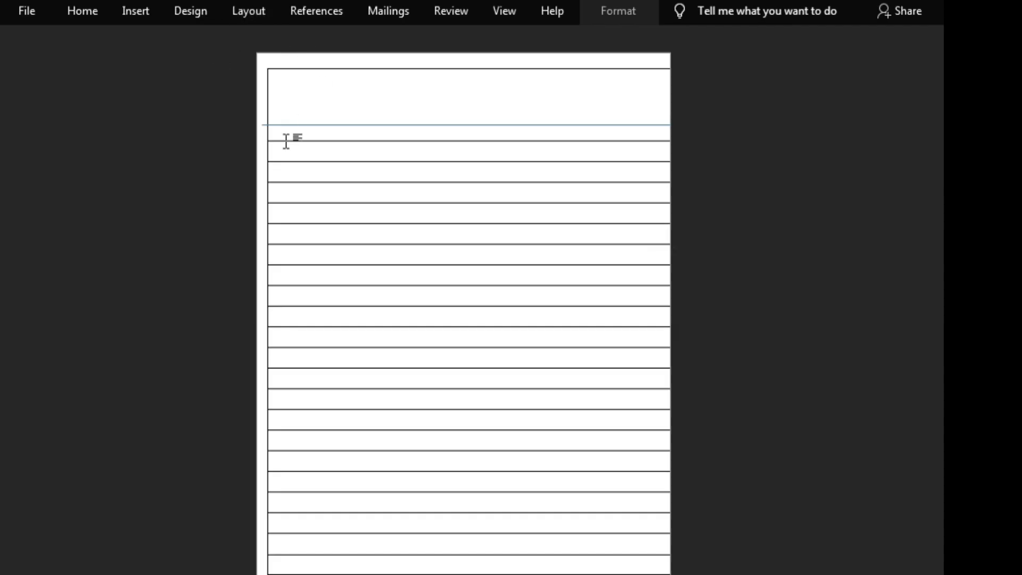
Step: Draw a second line across the tall first row, from the table's left border to the page's right edge, starting at the header line
left_click(130, 6)
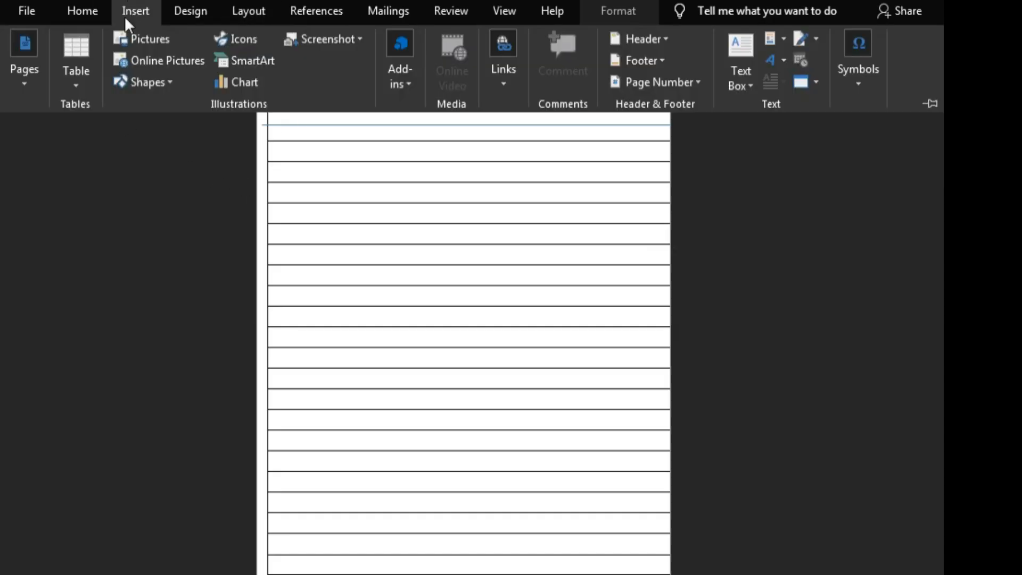
left_click(121, 88)
left_click(136, 126)
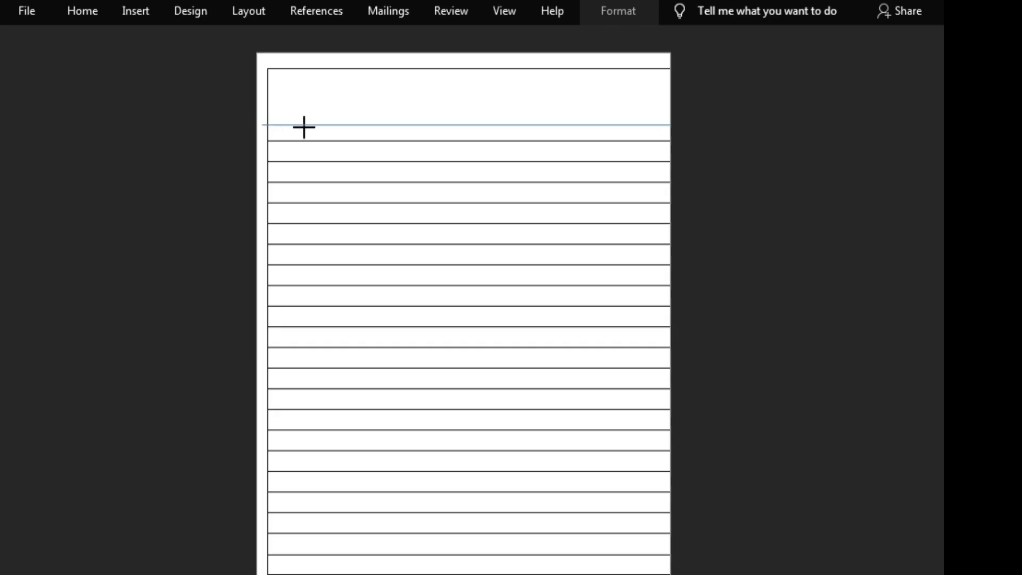
mouse_move(267, 127)
left_mouse_down()
mouse_move(338, 137)
mouse_move(757, 85)
mouse_move(738, 140)
mouse_move(686, 109)
mouse_move(663, 117)
mouse_move(673, 117)
left_mouse_up()
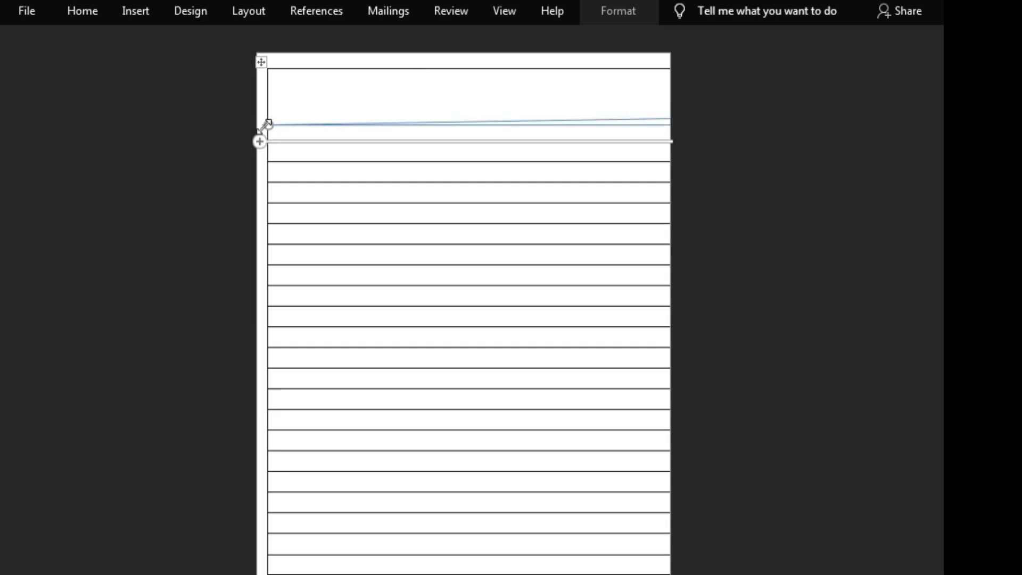
Step: Level the second line just below the first header line, with its start slightly outside the table's left border
mouse_move(273, 116)
left_mouse_down()
mouse_move(270, 101)
mouse_move(255, 119)
mouse_move(274, 112)
mouse_move(276, 123)
left_mouse_up()
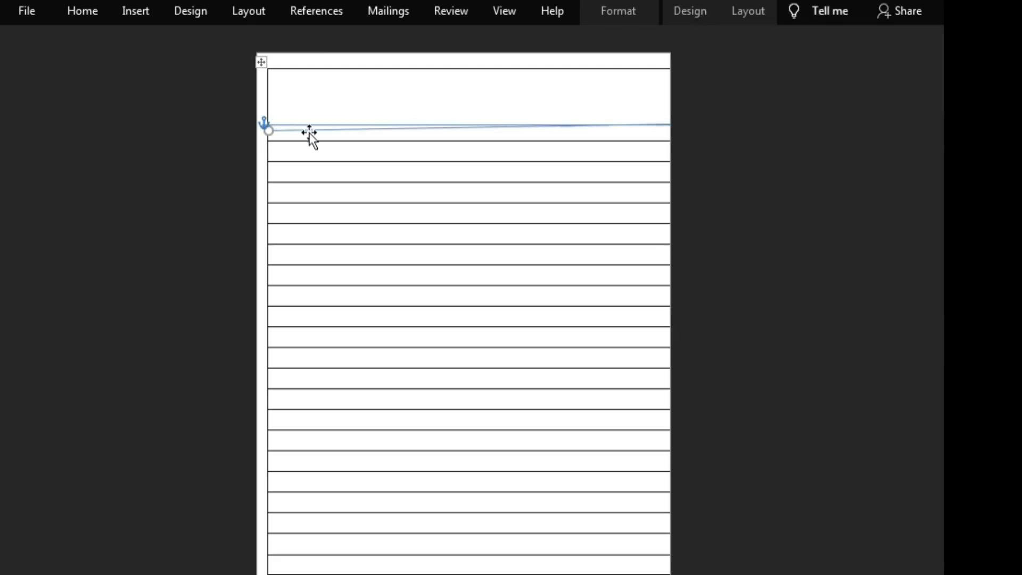
left_click(667, 123)
left_click_drag(669, 126, 665, 133)
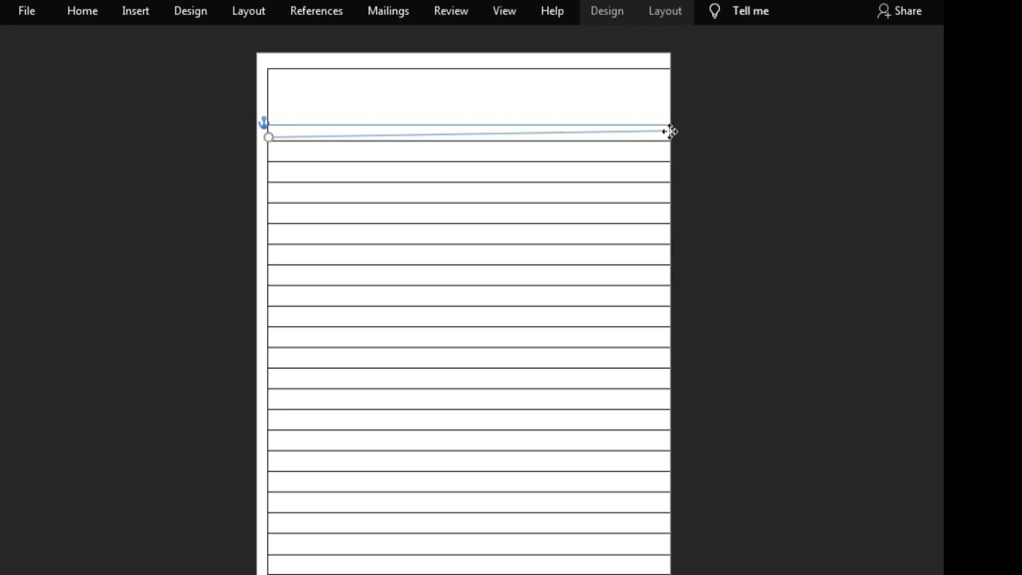
left_click_drag(671, 128, 671, 129)
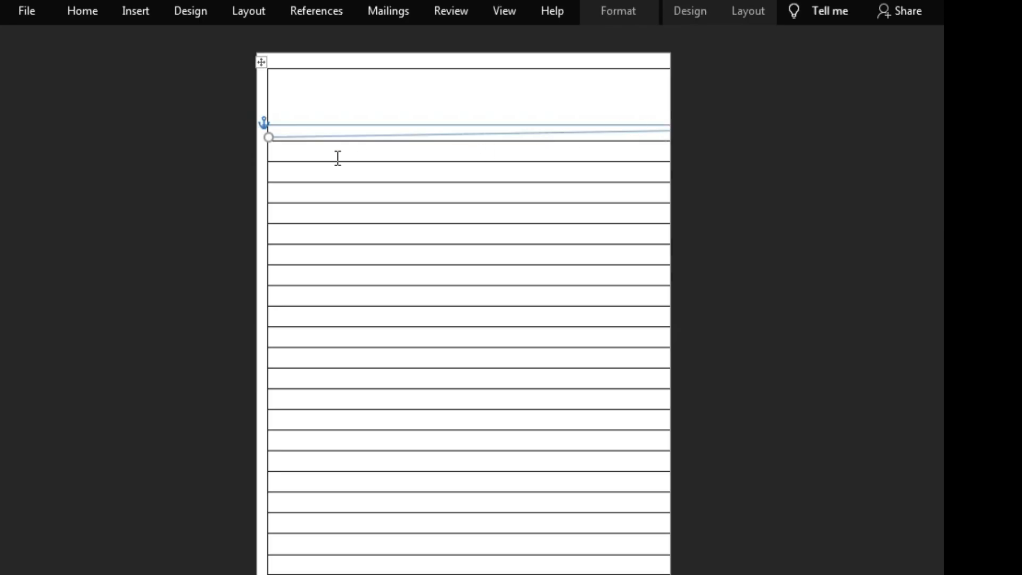
left_click_drag(269, 135, 263, 127)
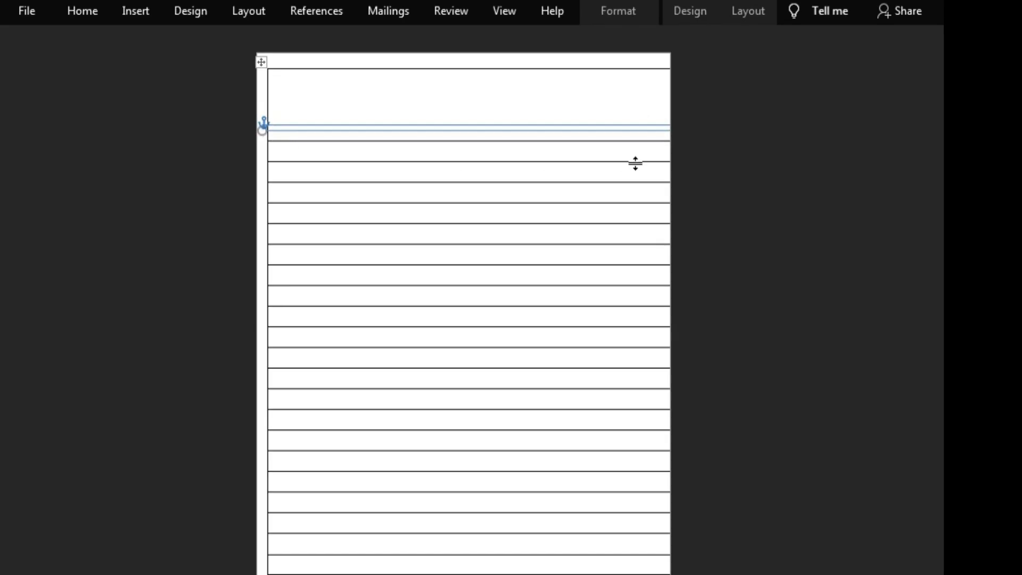
left_click(726, 144)
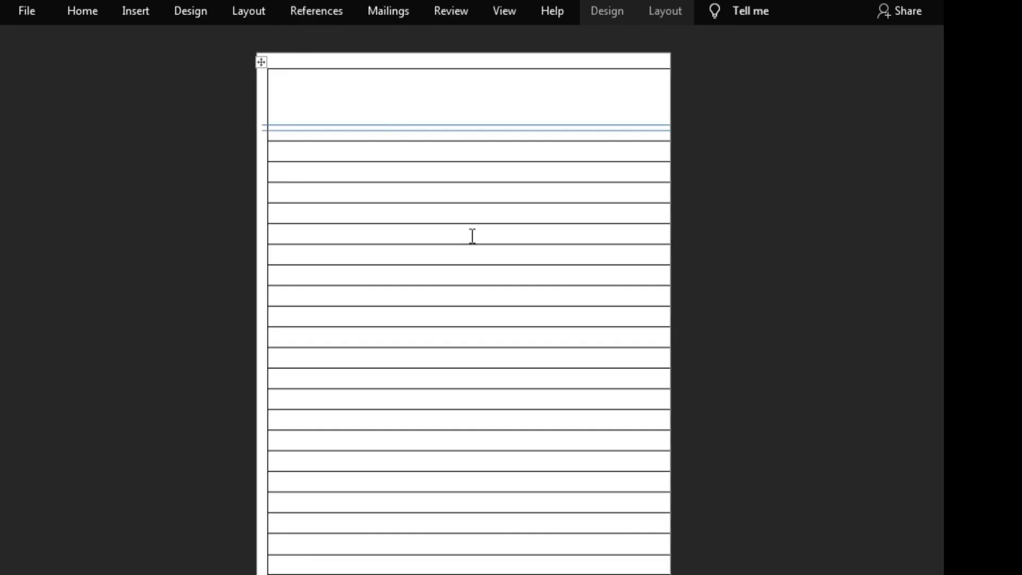
left_click(674, 573)
left_click_drag(674, 573, 674, 574)
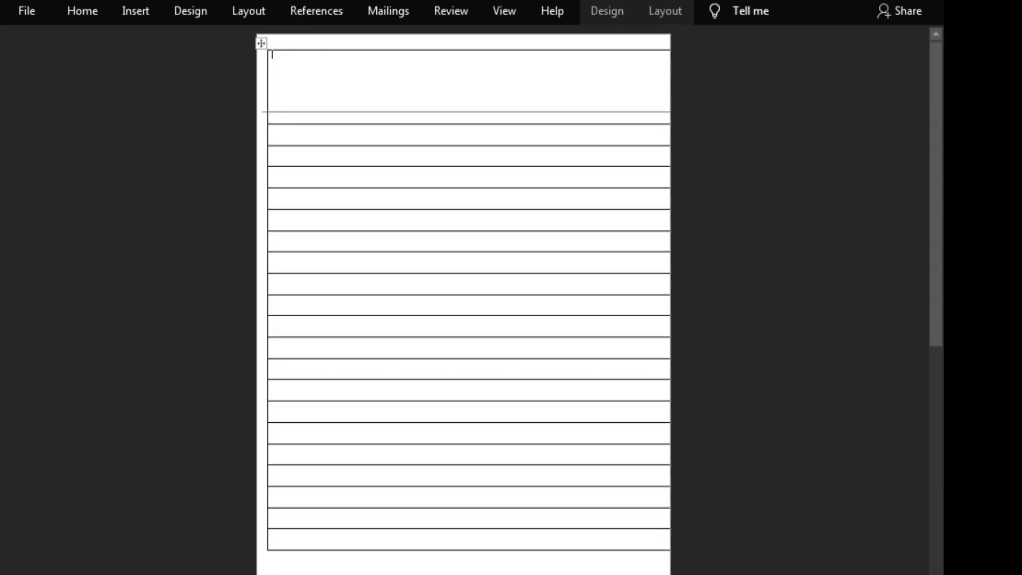
key("ctrl+z")
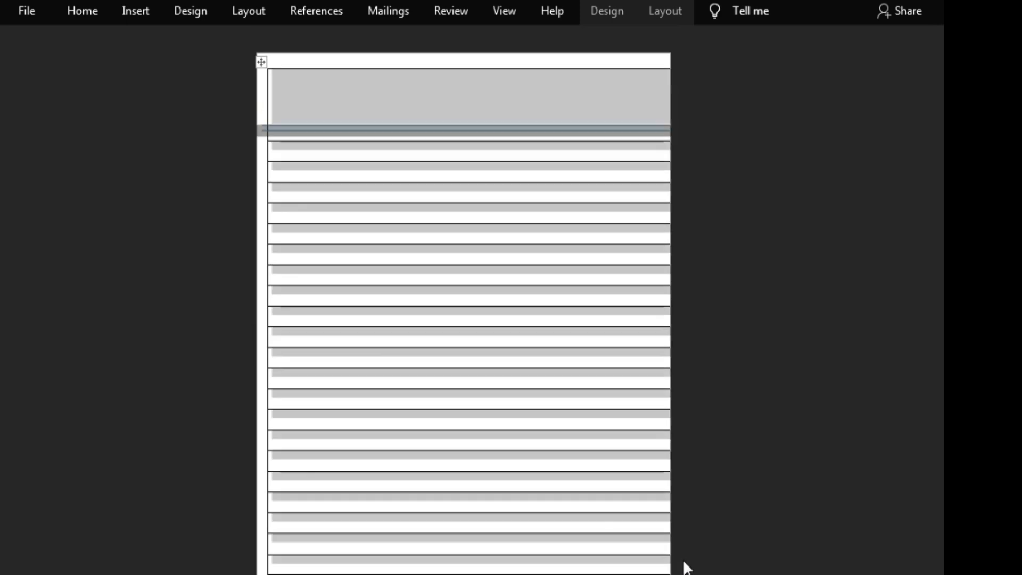
left_click(717, 507)
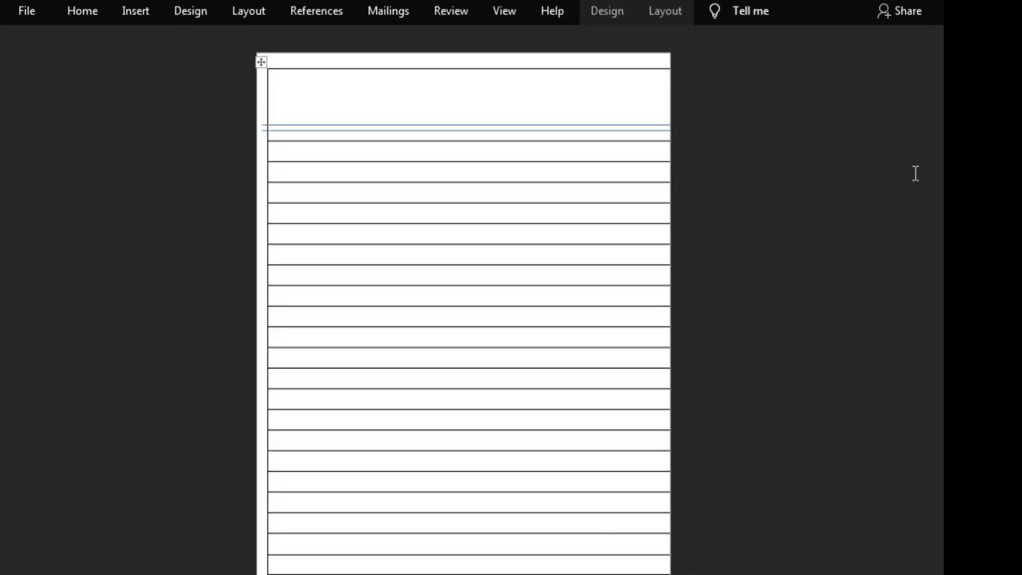
Step: Move the table's left border out past the page's left edge so the ruled lines span the full page width
mouse_move(258, 137)
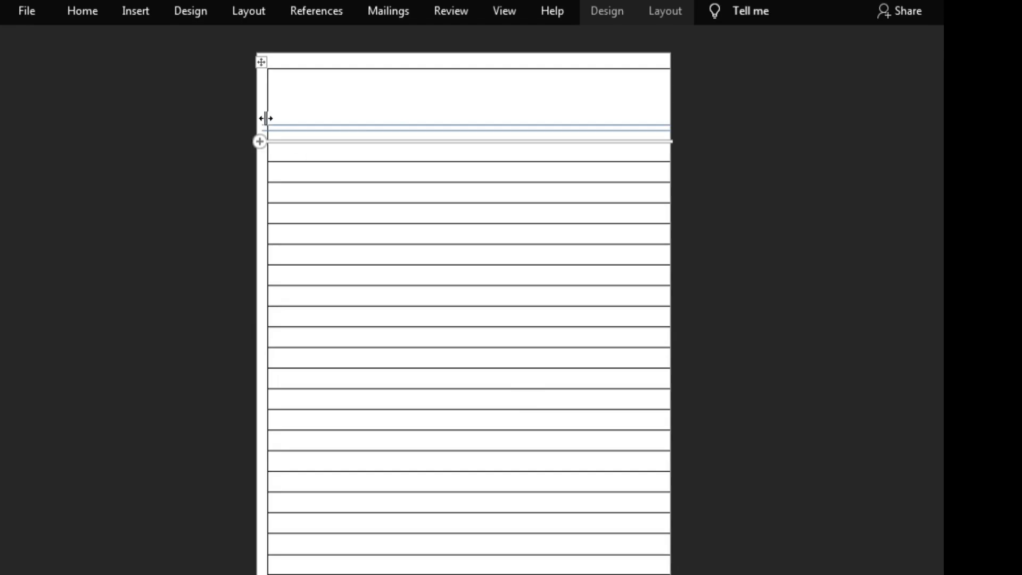
left_click_drag(266, 120, 263, 121)
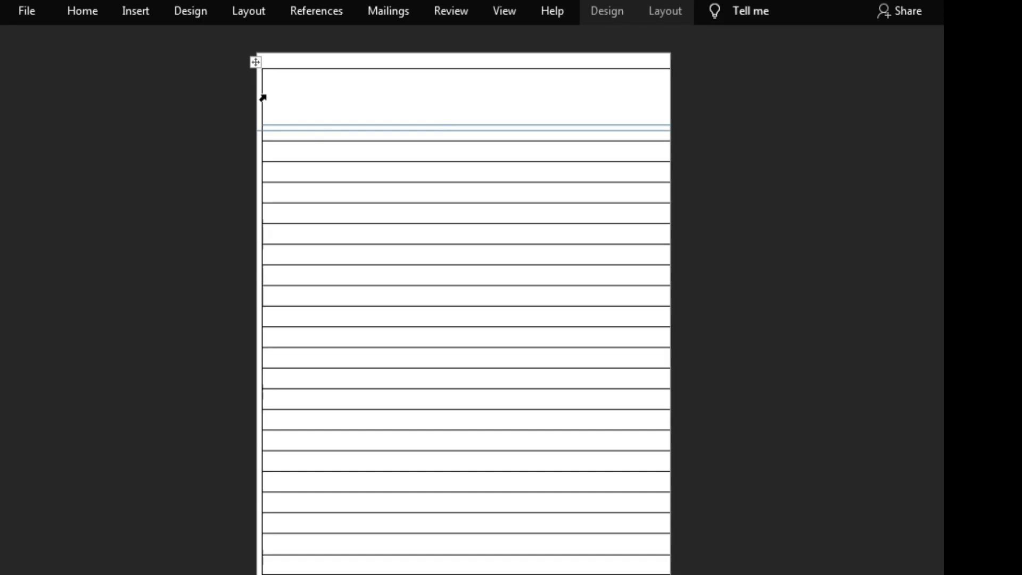
left_click_drag(262, 97, 256, 98)
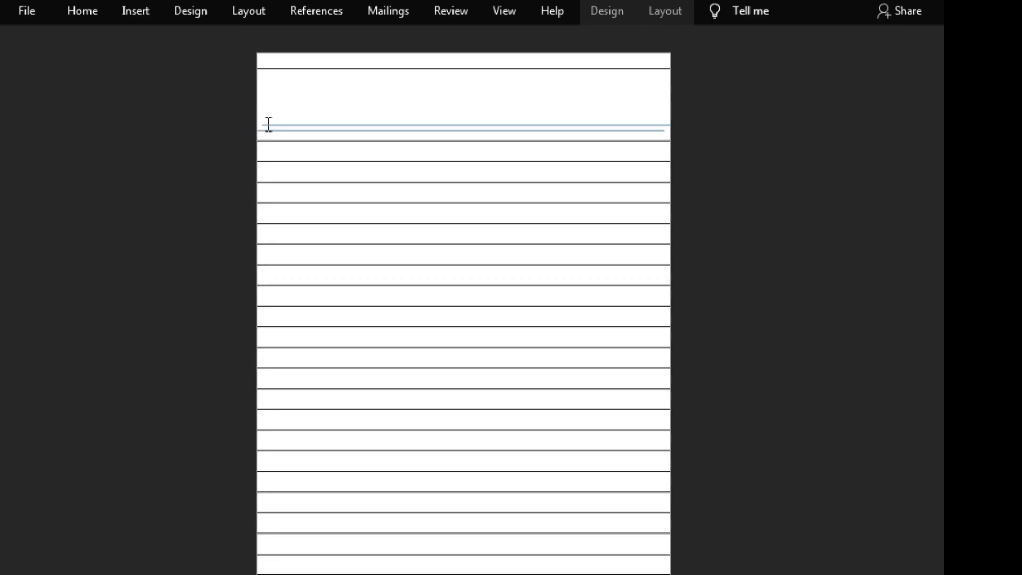
left_click(263, 122)
key("ctrl+z")
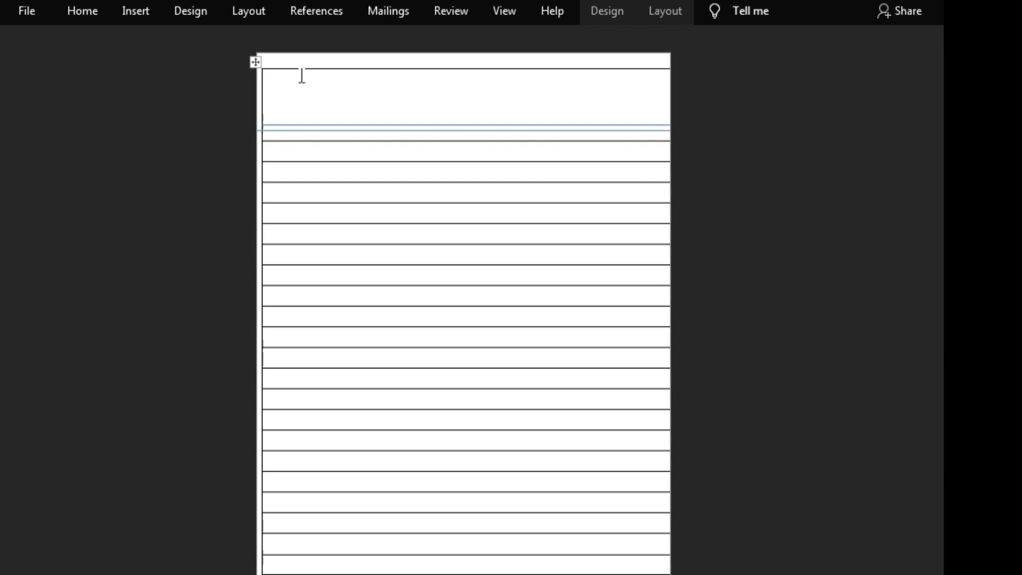
left_click(252, 126)
left_click_drag(261, 91, 250, 94)
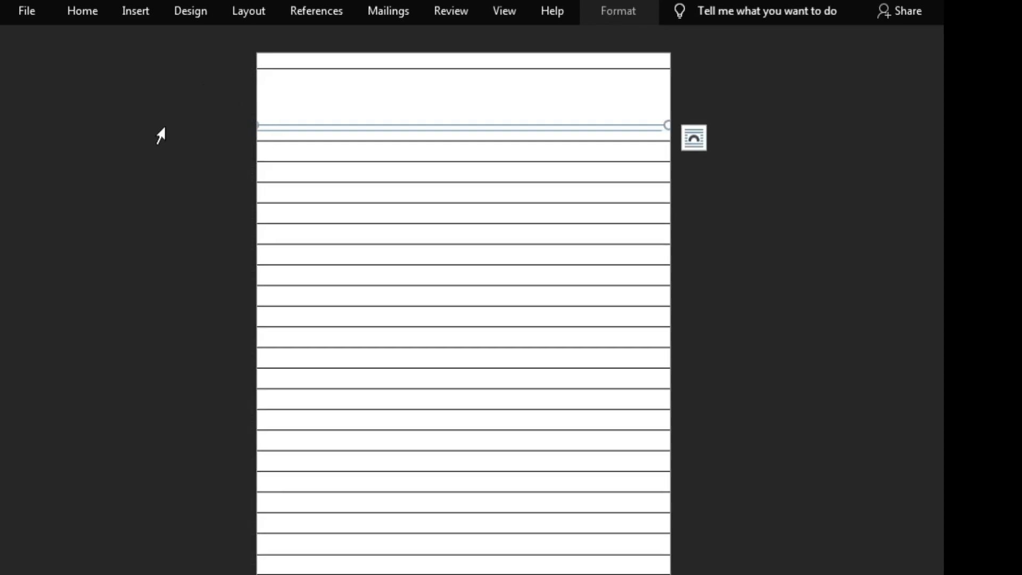
left_click(805, 236)
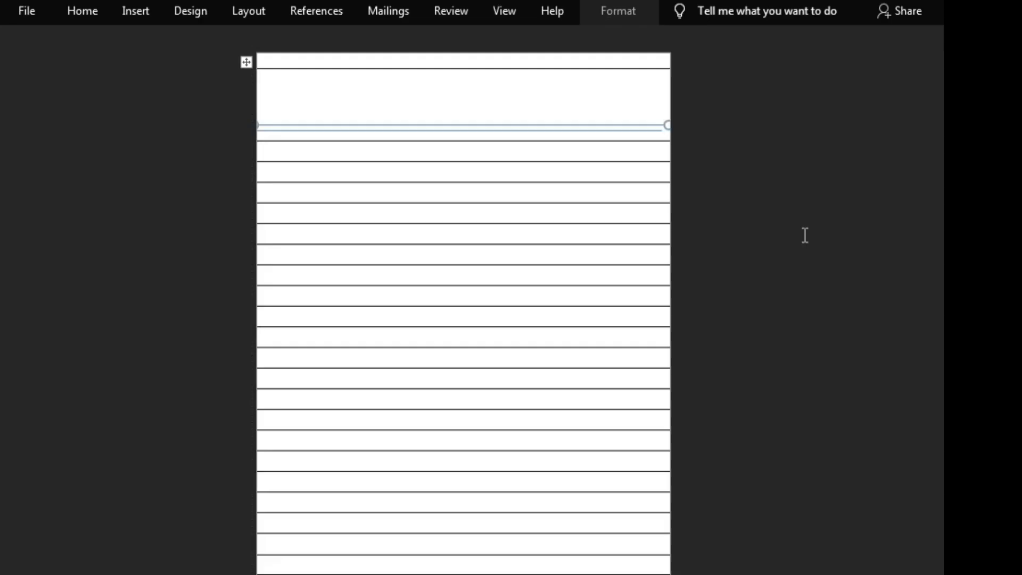
Step: Extend the lower header line to both page edges, keeping it level and parallel to the upper line
left_click(659, 131)
left_click_drag(668, 134, 669, 129)
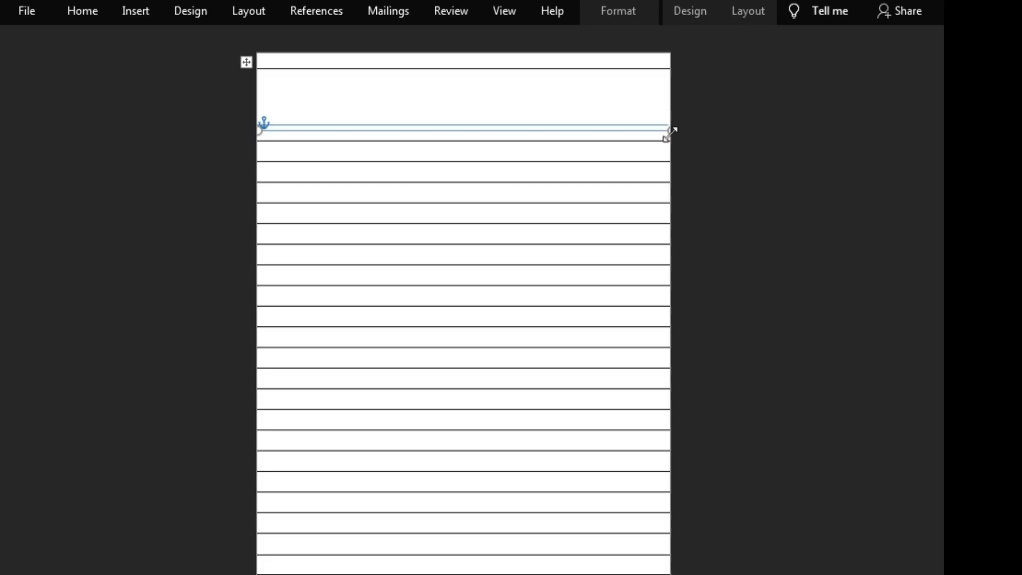
left_click_drag(670, 133, 670, 130)
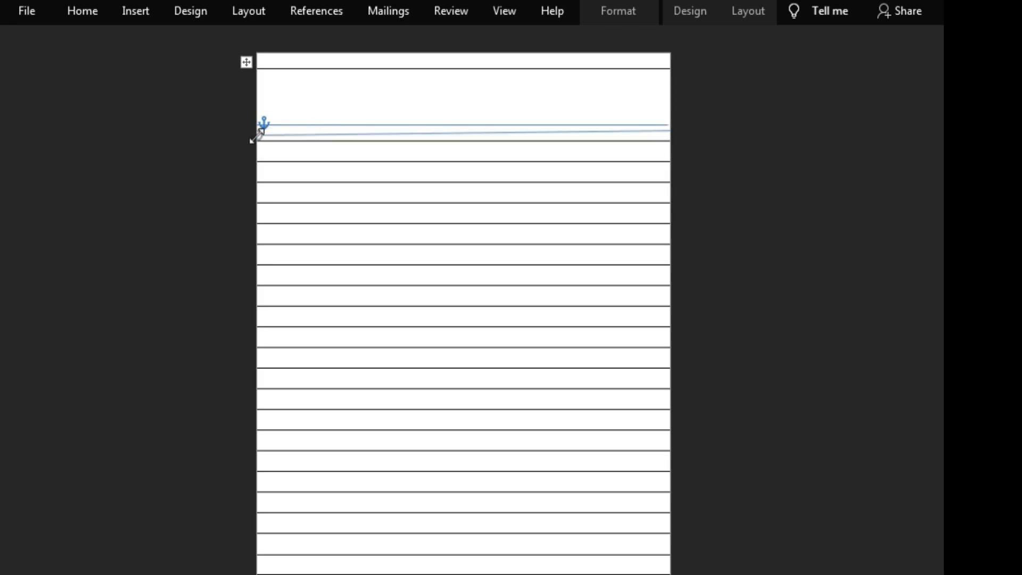
mouse_move(259, 135)
left_mouse_down()
mouse_move(250, 123)
mouse_move(244, 129)
left_mouse_up()
left_click(204, 142)
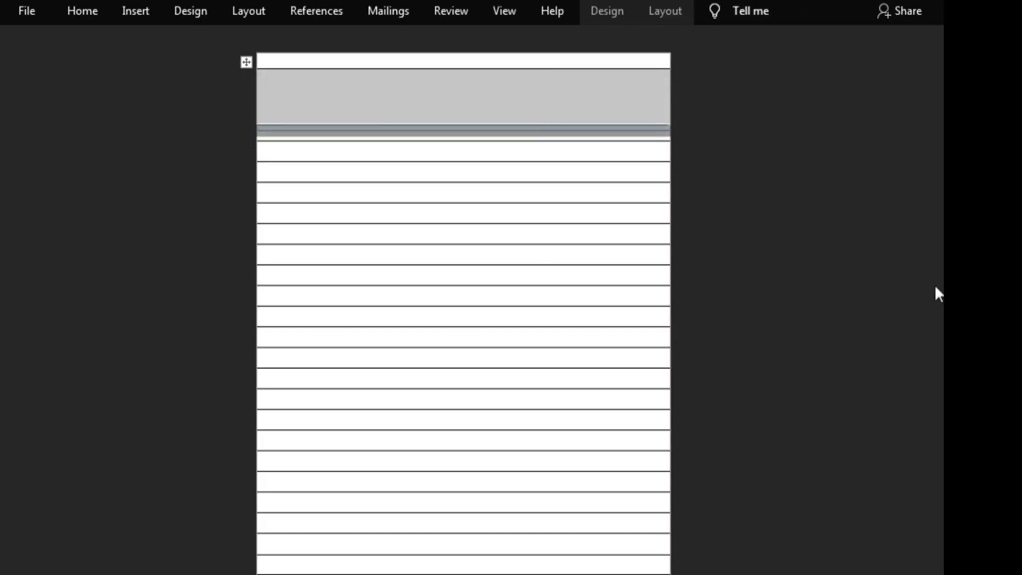
right_click(814, 228)
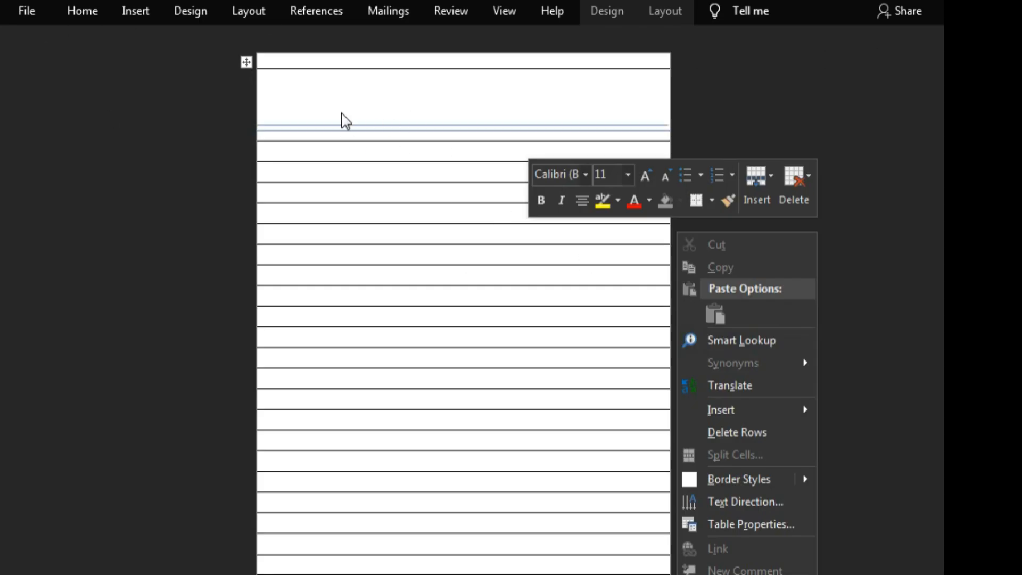
left_click(135, 11)
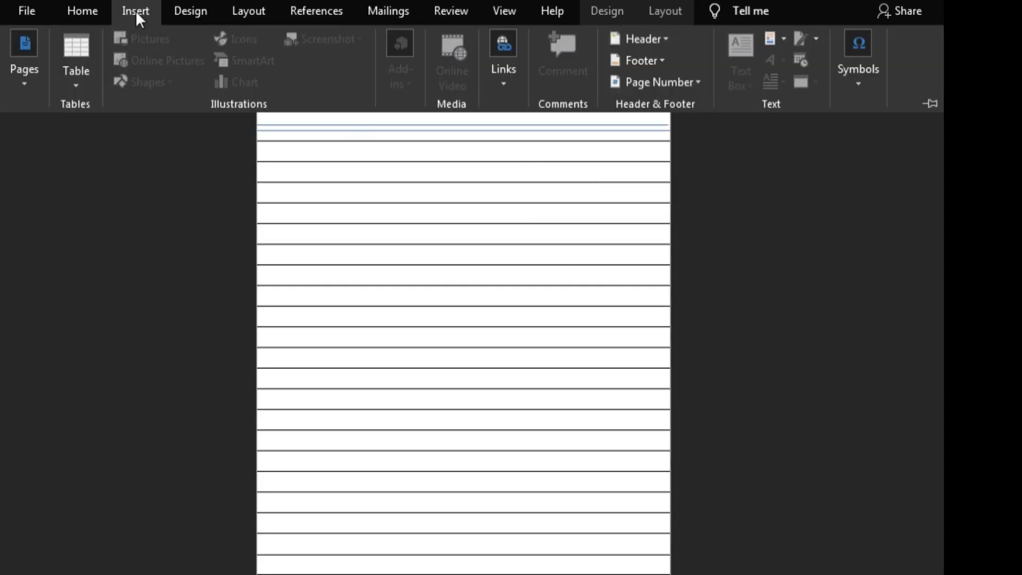
left_click(105, 159)
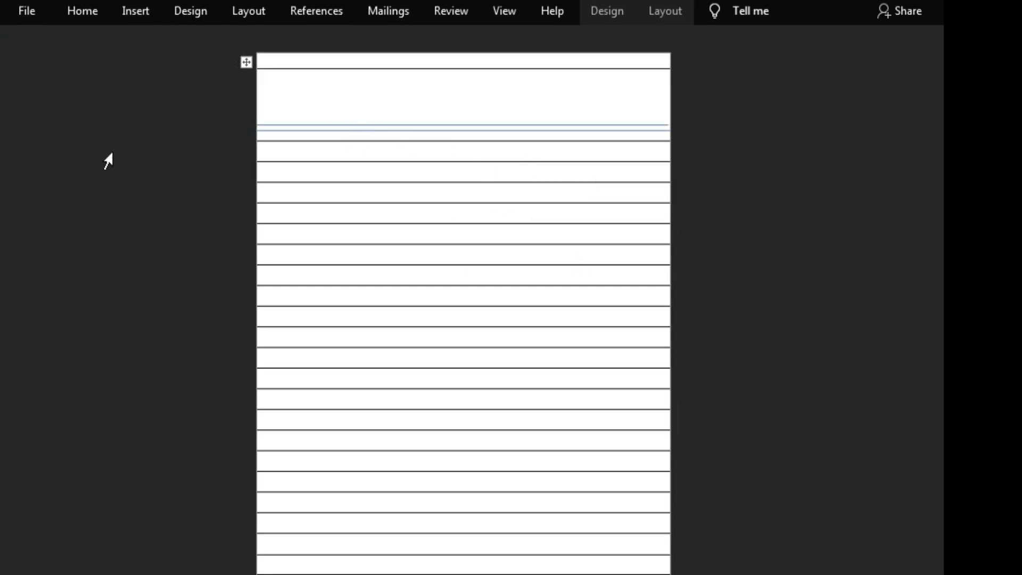
left_click(140, 10)
left_click(139, 253)
left_click(449, 125)
left_click_drag(448, 127, 447, 129)
left_click(447, 129)
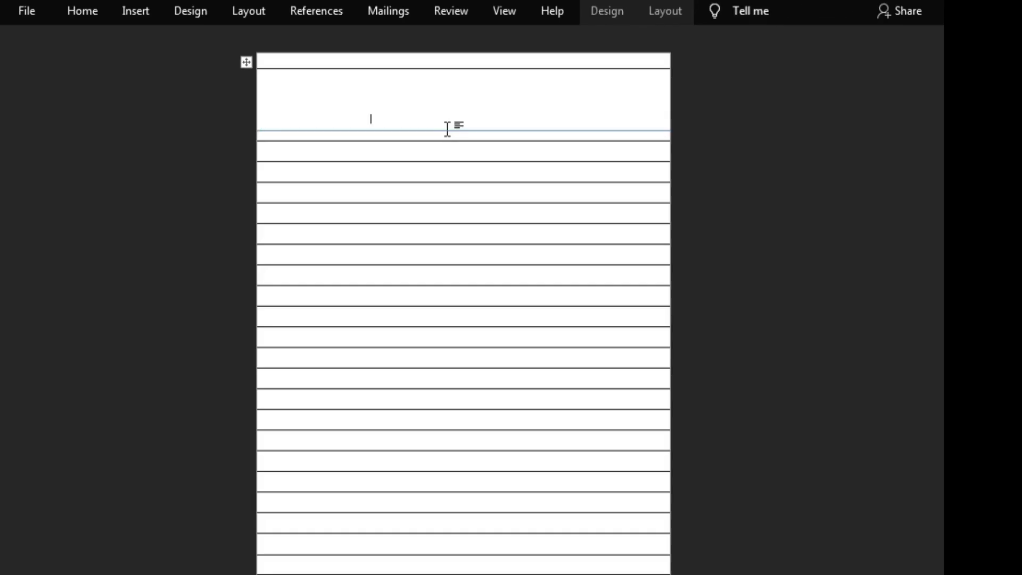
right_click(447, 127)
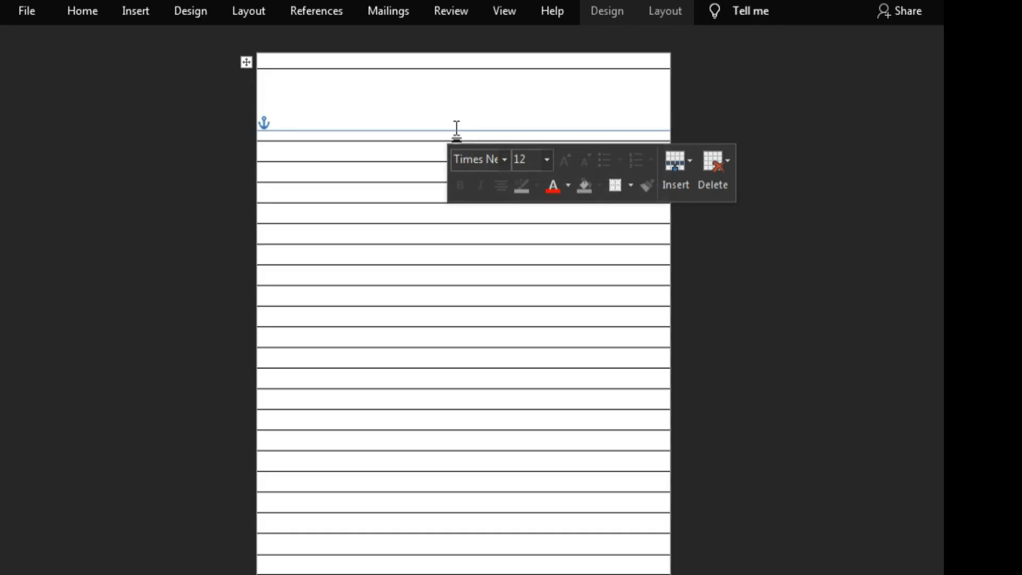
left_click(411, 115)
left_click(777, 264)
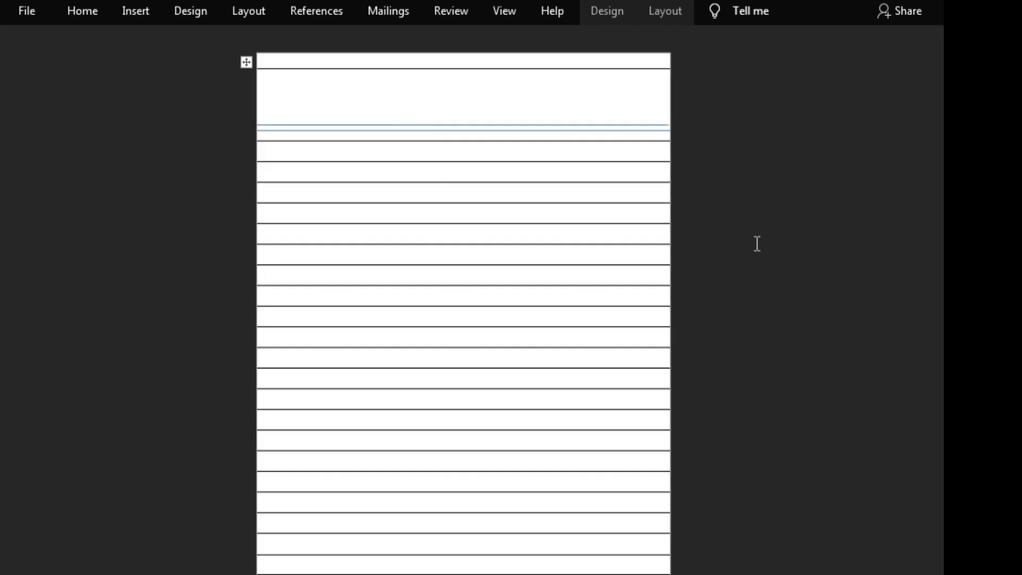
Step: Draw a straight vertical margin line from the tall first row's top border down the page, near the left side
left_click(143, 12)
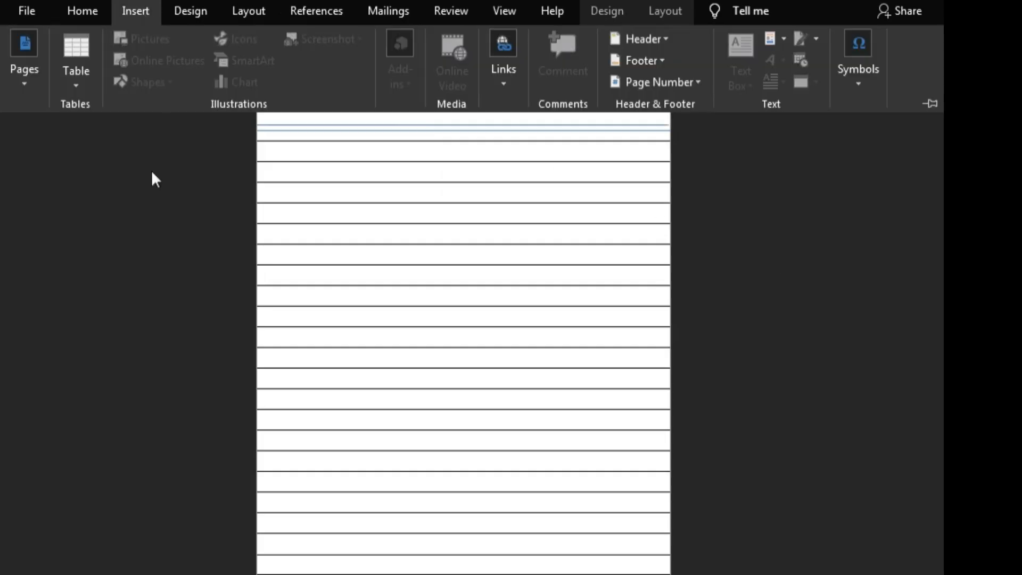
left_click(182, 275)
left_click(152, 8)
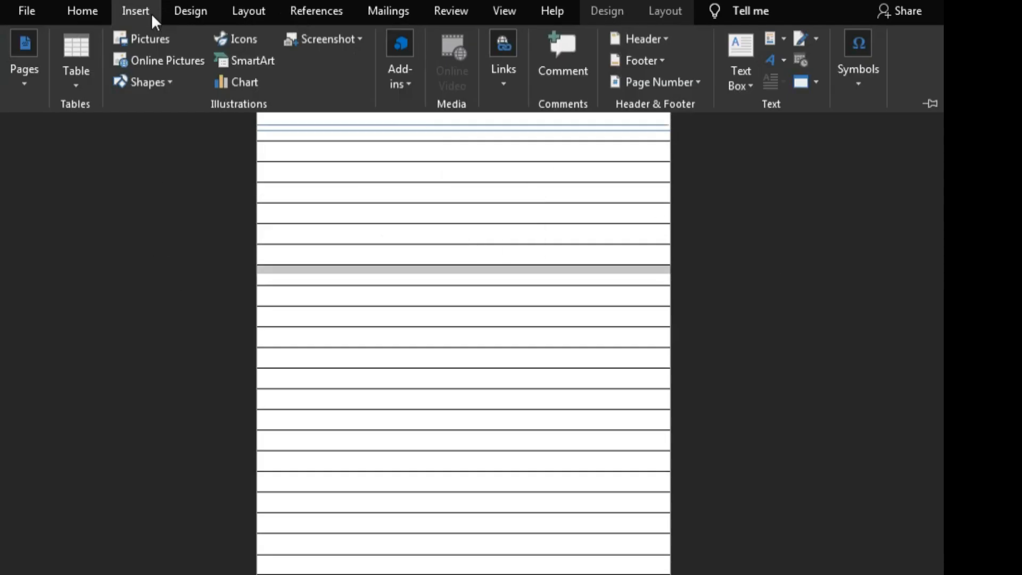
left_click(157, 87)
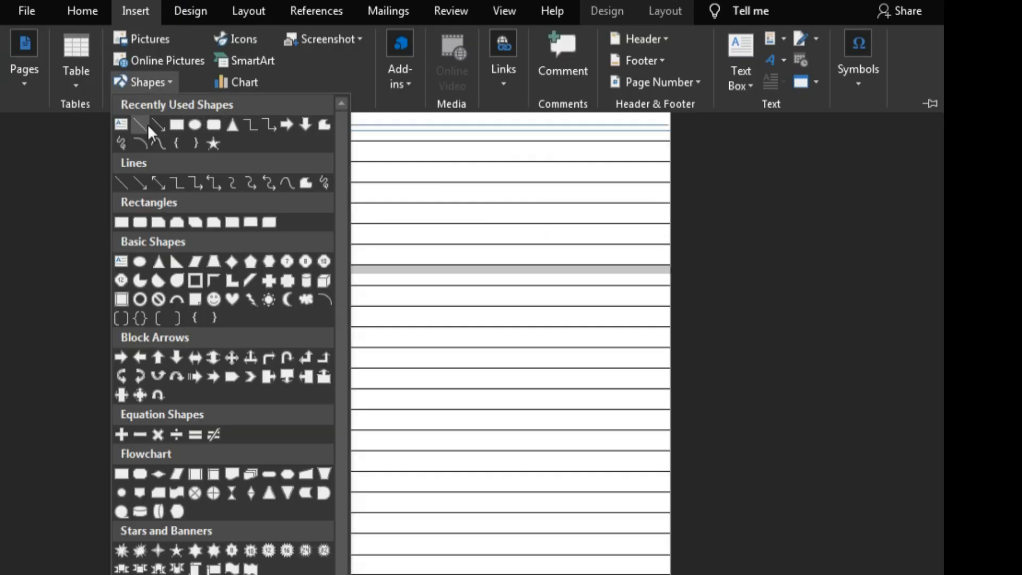
left_click(120, 183)
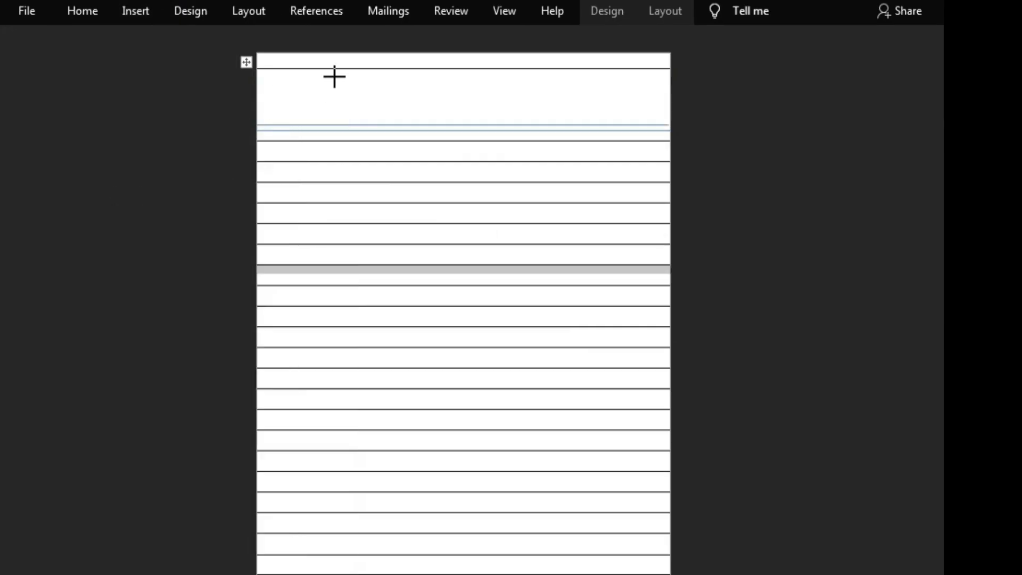
mouse_move(332, 68)
left_mouse_down()
mouse_move(324, 142)
mouse_move(333, 232)
mouse_move(221, 356)
mouse_move(183, 447)
mouse_move(234, 502)
mouse_move(349, 574)
mouse_move(314, 574)
mouse_move(332, 574)
left_mouse_up()
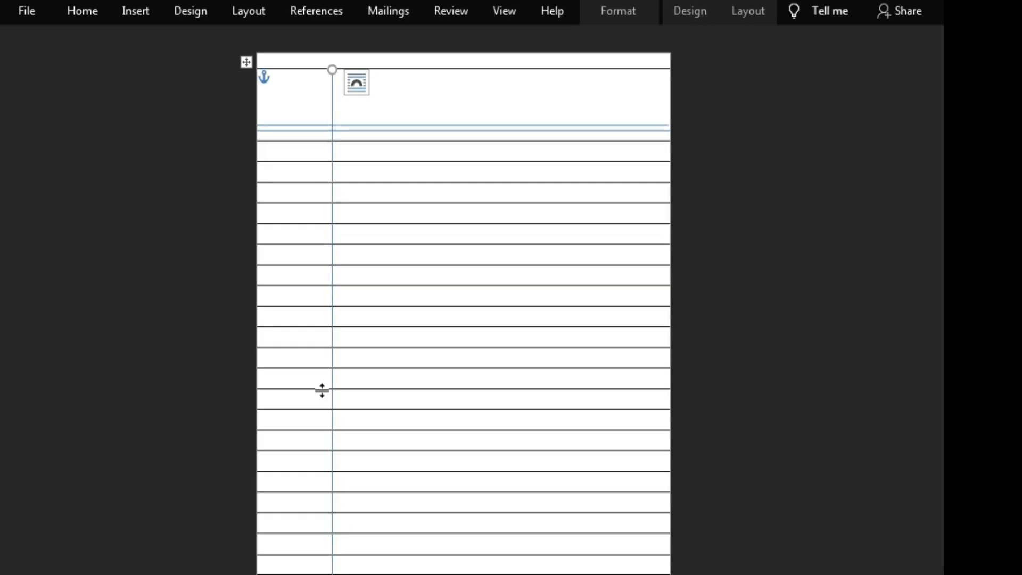
Step: Shift the vertical margin line slightly closer to the page's left edge
left_click_drag(334, 391, 316, 394)
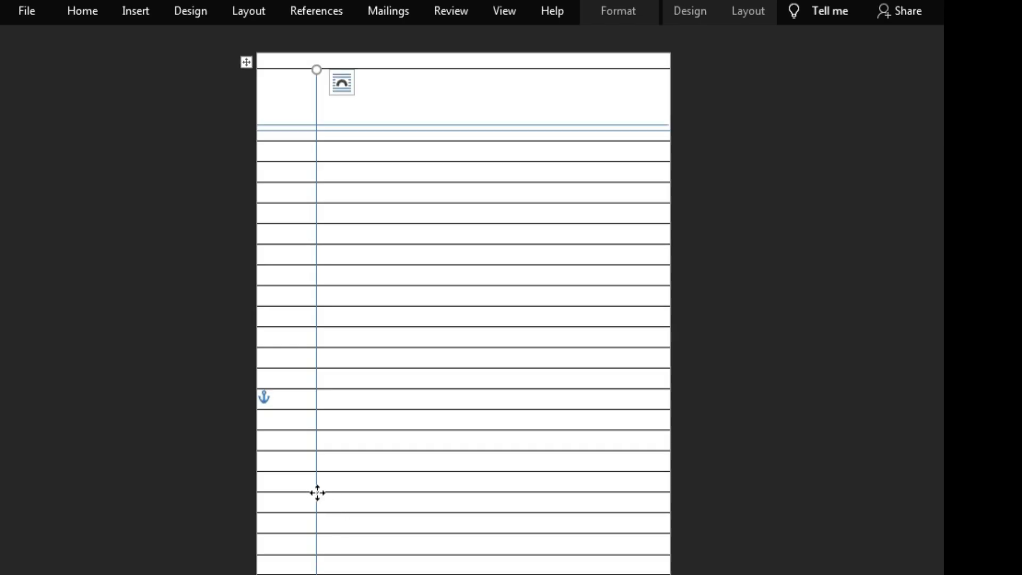
left_click_drag(317, 492, 327, 490)
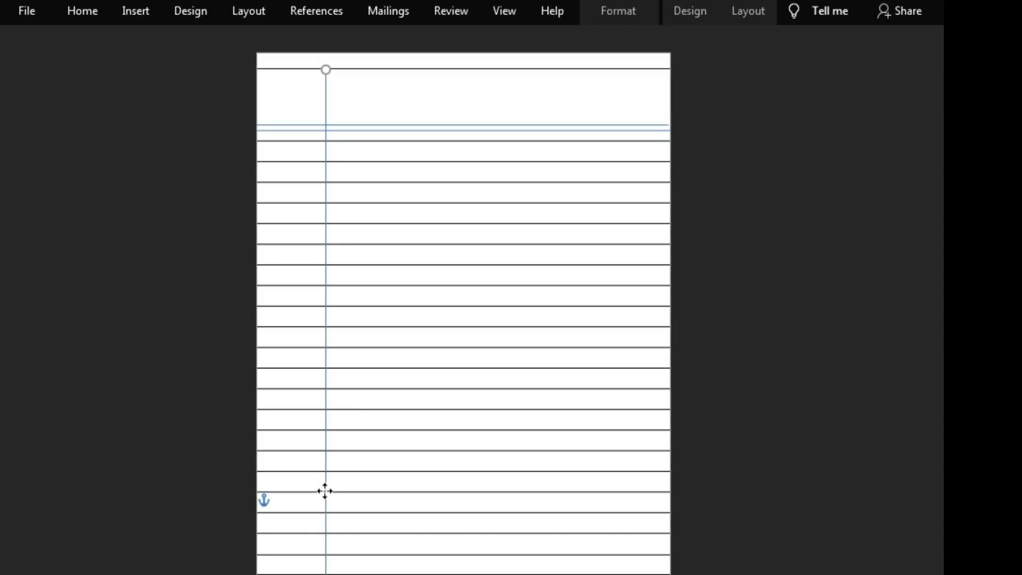
left_click(761, 357)
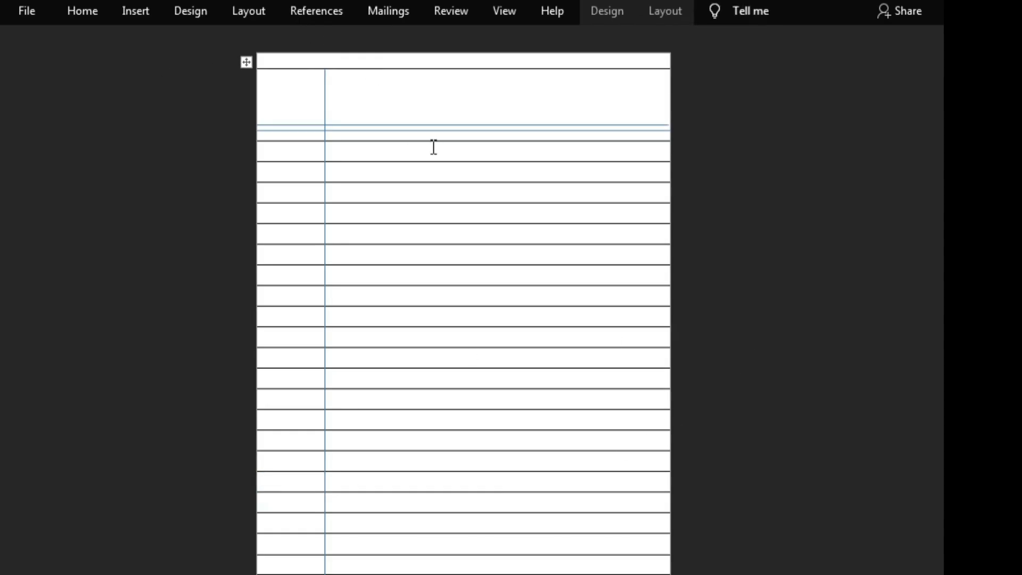
Step: Make the tall first row slightly taller and reposition the vertical margin line to run from that row's top border to the page bottom
left_click_drag(439, 143, 440, 153)
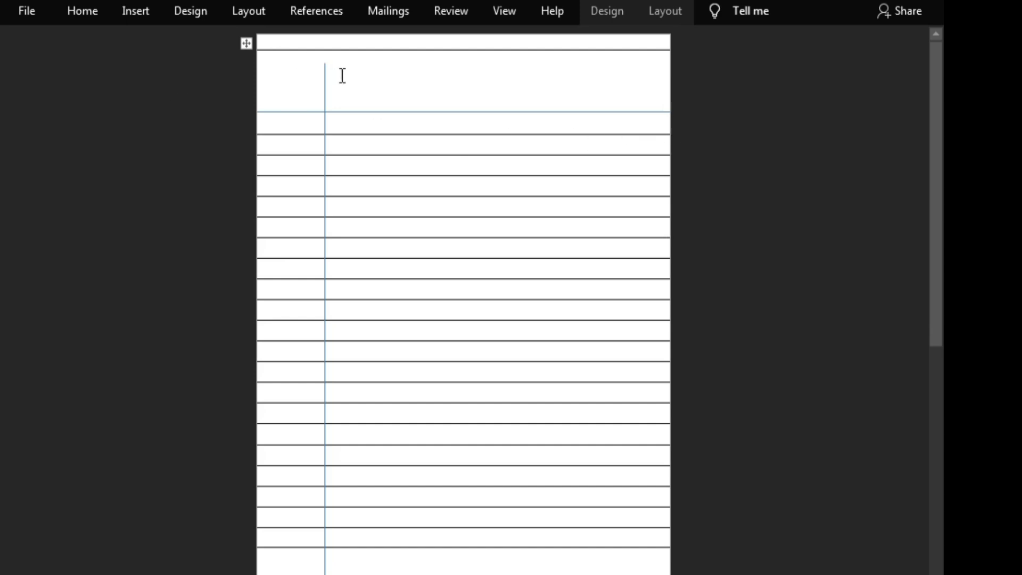
left_click(325, 71)
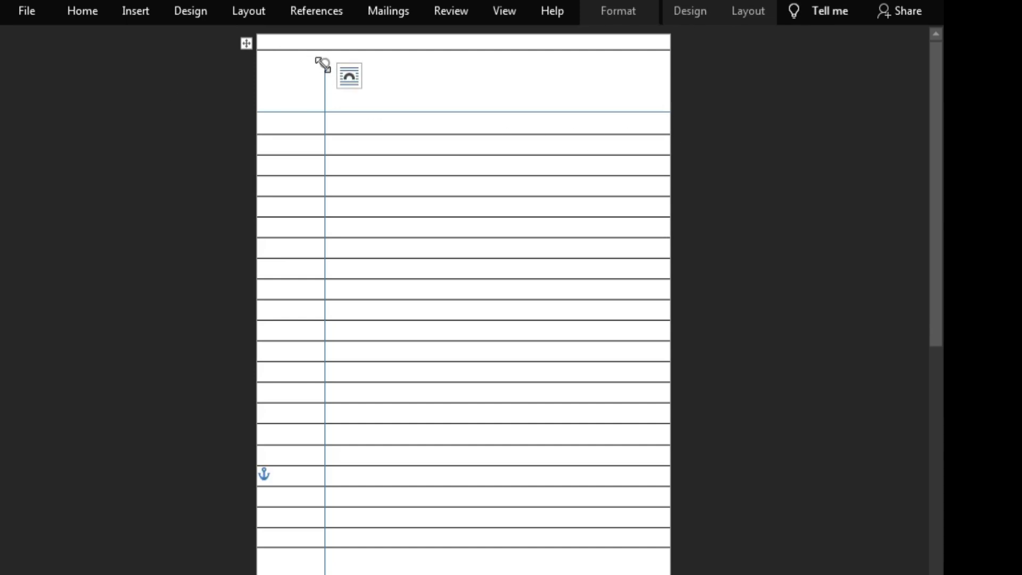
mouse_move(320, 58)
left_mouse_down()
mouse_move(316, 45)
mouse_move(334, 43)
mouse_move(324, 52)
left_mouse_up()
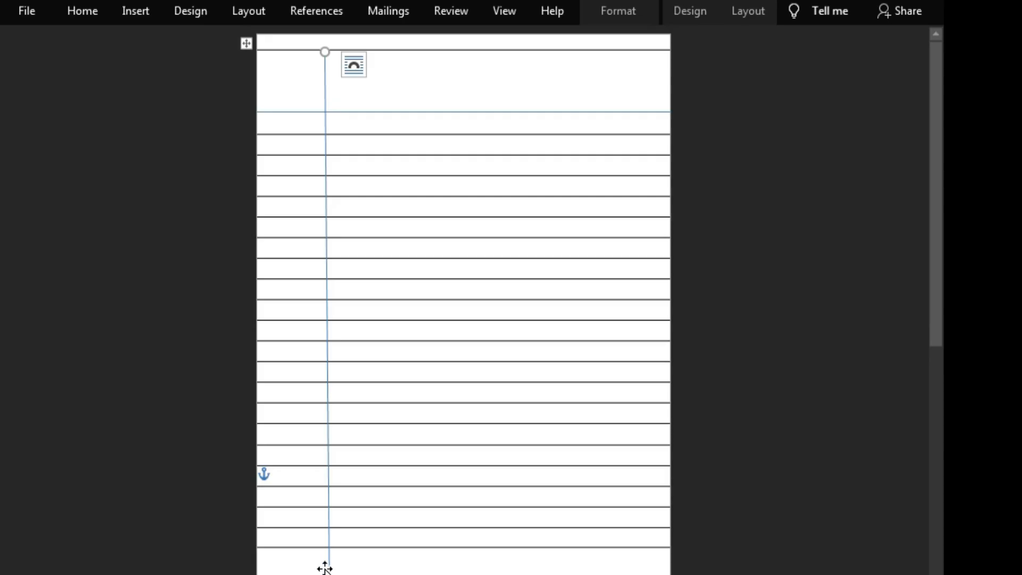
mouse_move(327, 570)
left_mouse_down()
mouse_move(310, 569)
mouse_move(321, 568)
left_mouse_up()
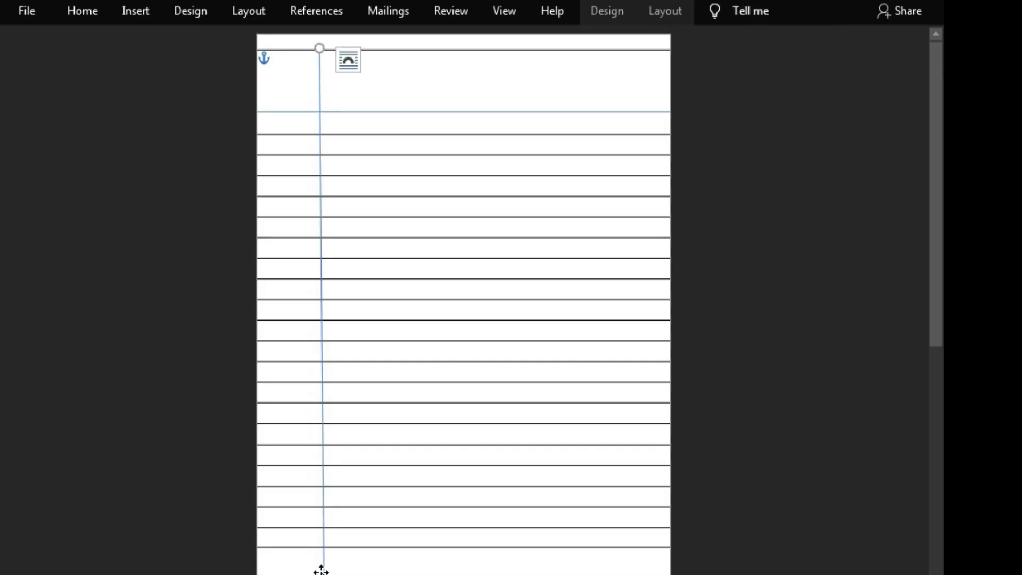
scroll(463, 299, "down", 5)
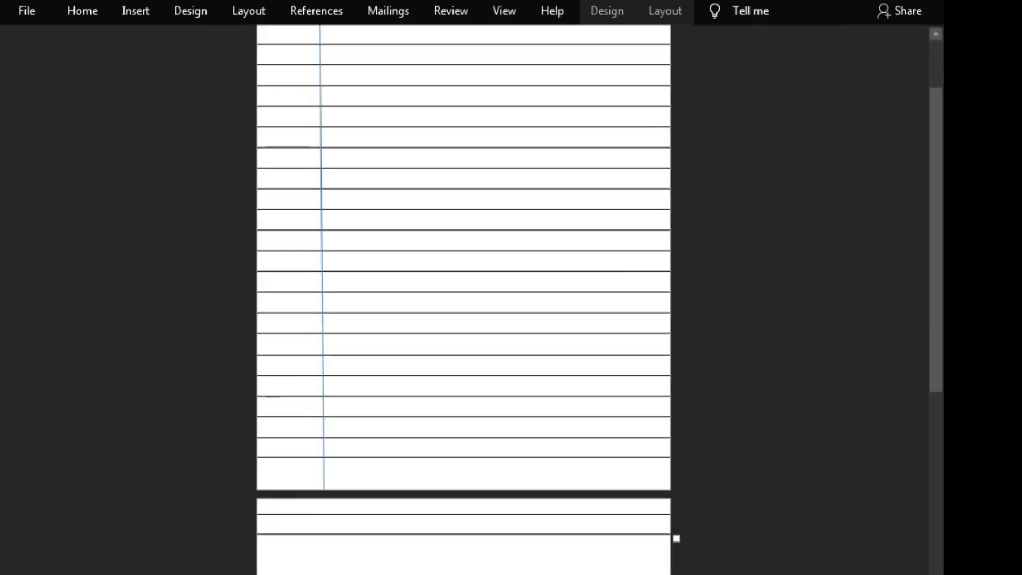
scroll(463, 298, "up", 2)
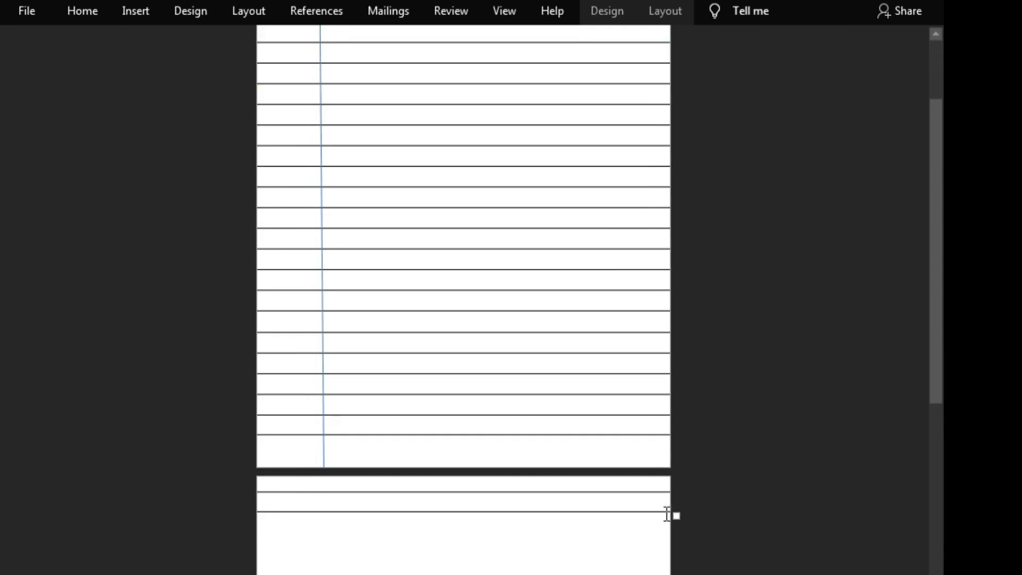
Step: Try to widen the table past the page's right edge, and undo the change
left_click_drag(675, 512, 758, 511)
scroll(750, 495, "up", 2)
key("ctrl+z")
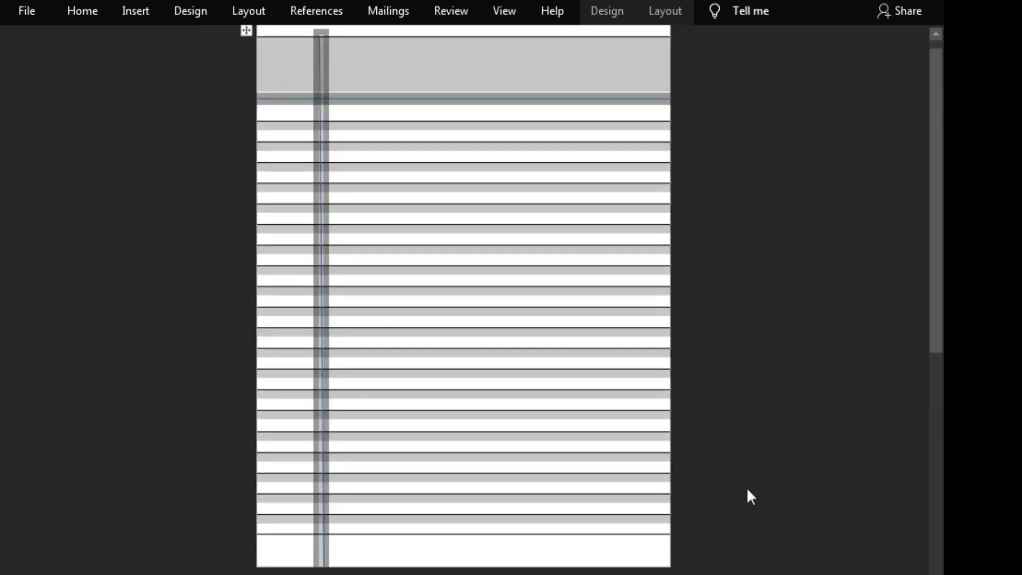
left_click(748, 489)
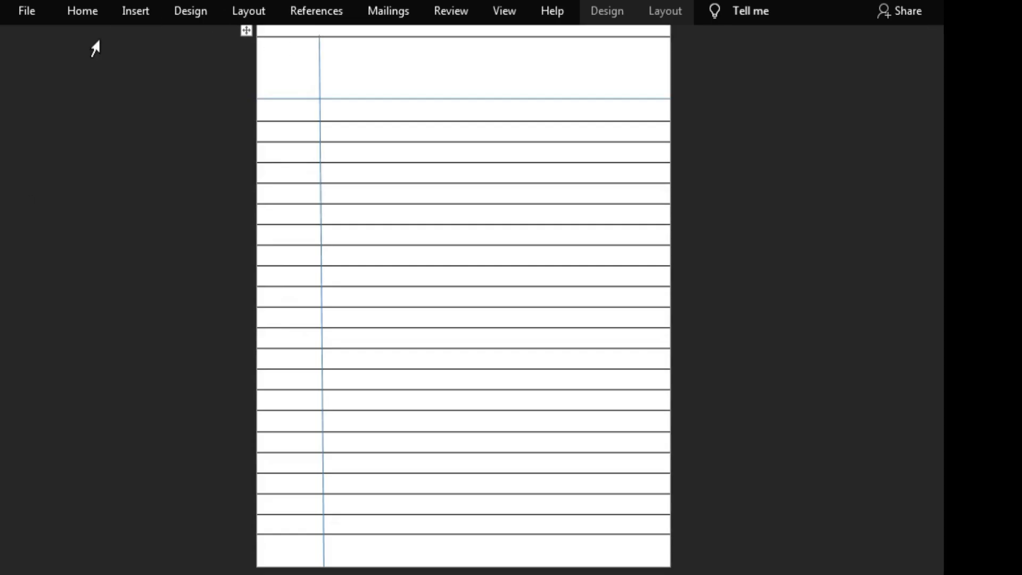
Step: Try to draw a second header line from the page's left edge, just above the existing one
left_click(126, 6)
left_click(119, 160)
left_click(134, 171)
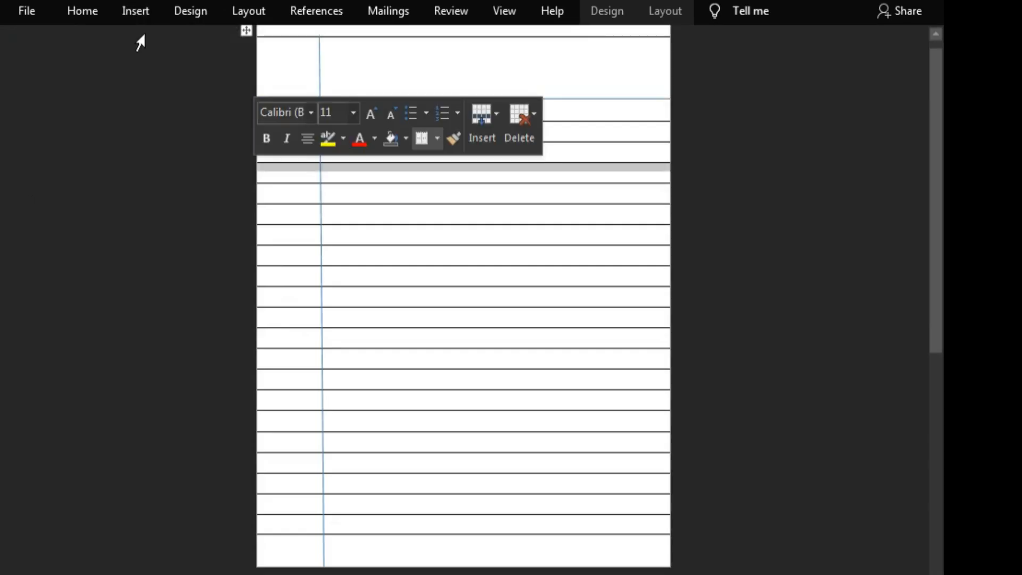
left_click(135, 8)
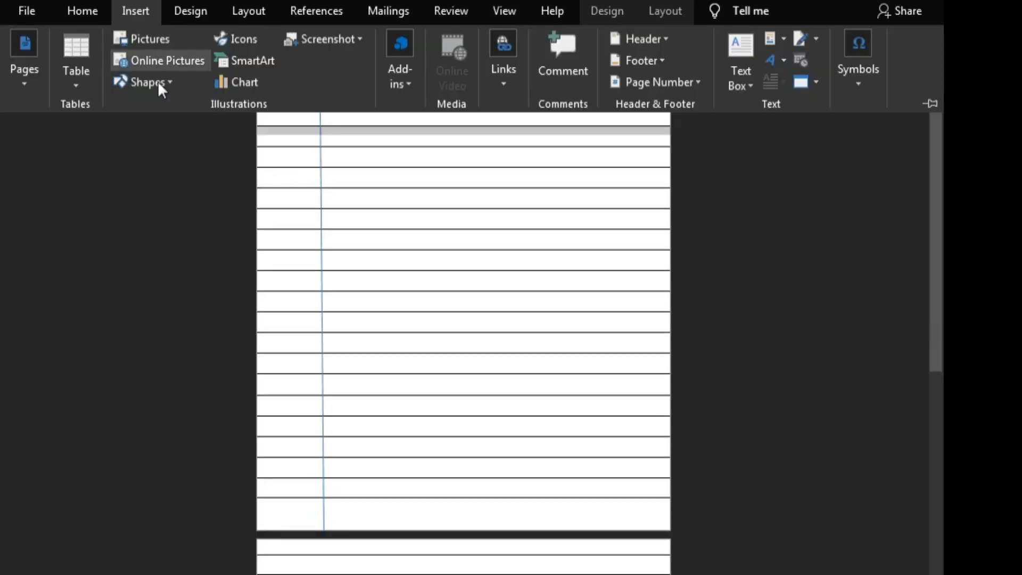
left_click(161, 84)
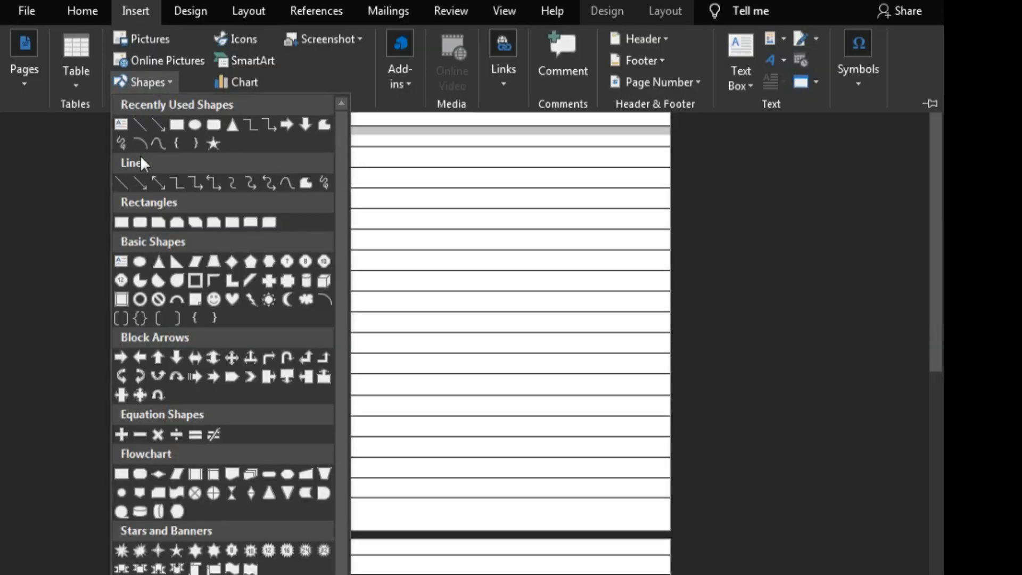
left_click(122, 182)
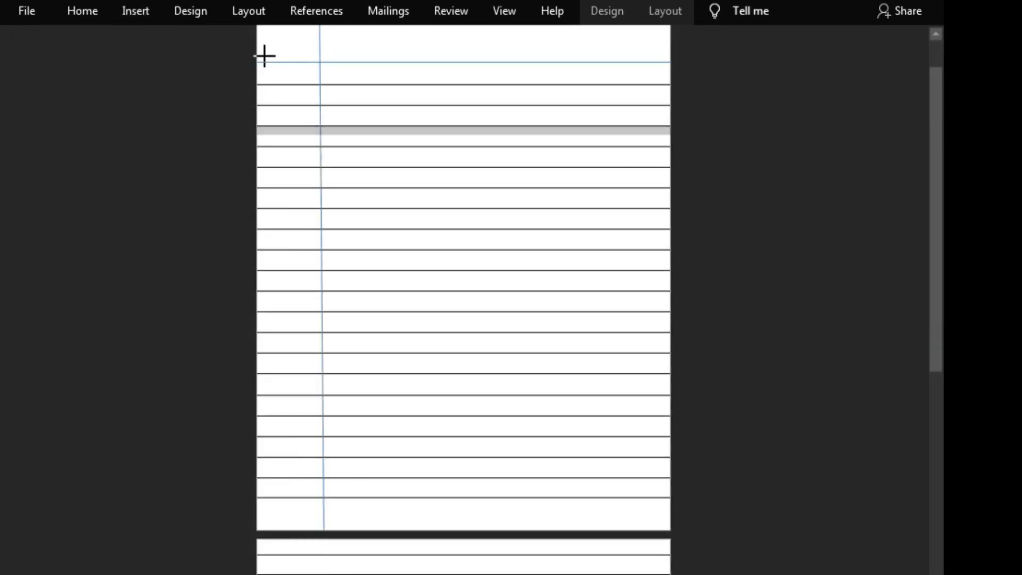
mouse_move(257, 58)
left_mouse_down()
mouse_move(390, 53)
mouse_move(229, 54)
left_mouse_up()
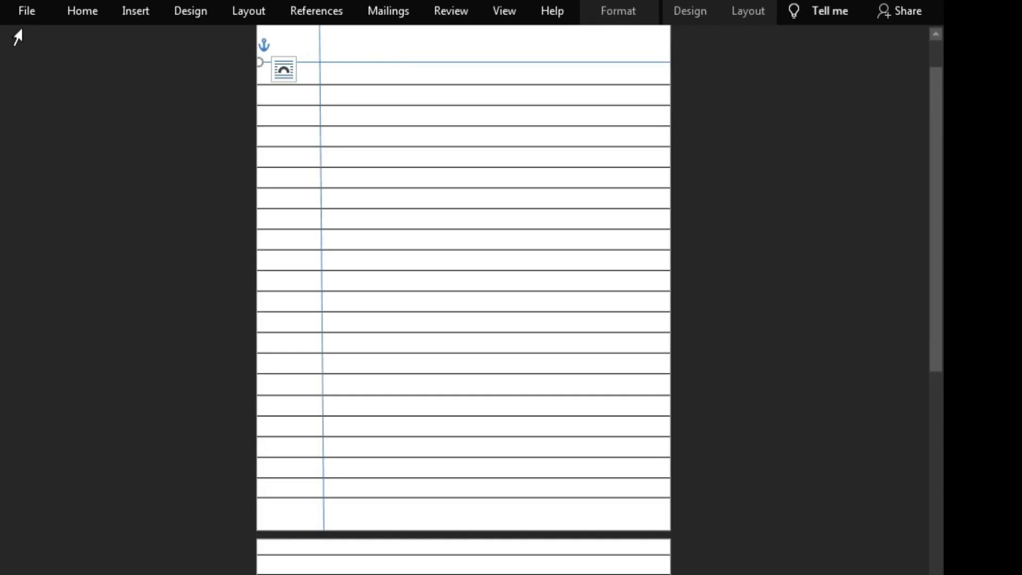
Step: Undo the deletion of the drawn header and margin lines and clear the first-row selection
left_click(18, 29)
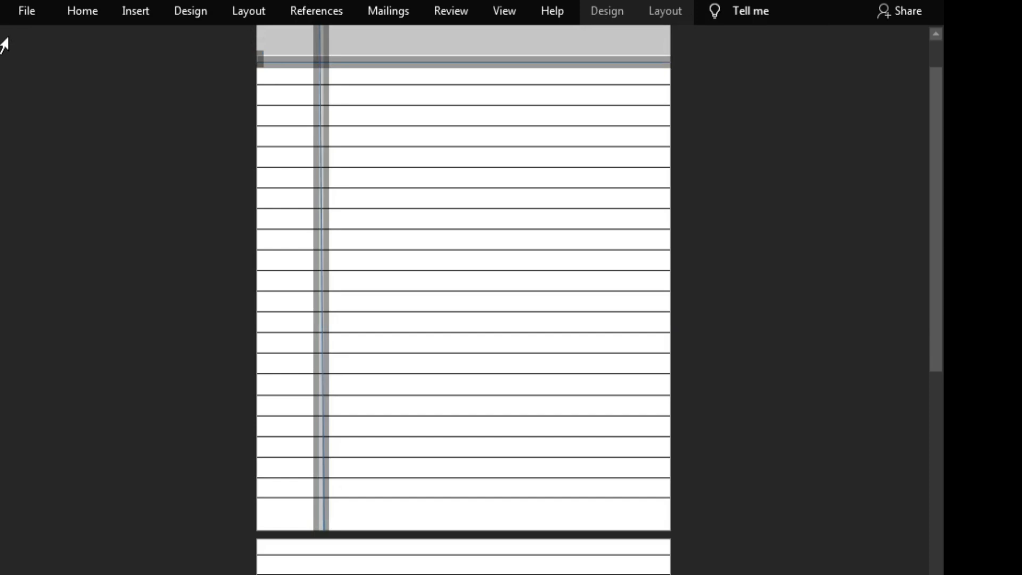
left_click(136, 11)
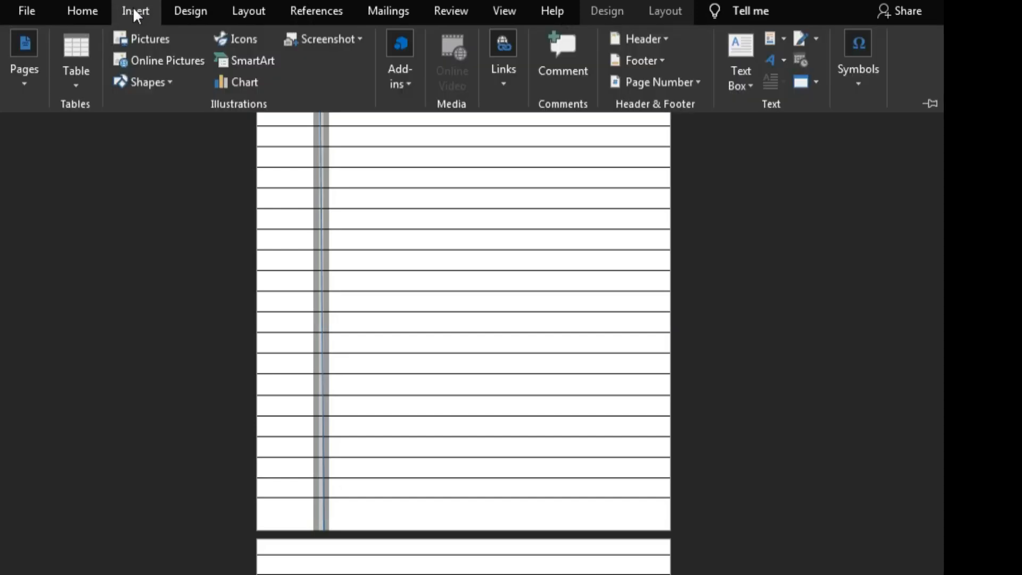
left_click(134, 83)
left_click(136, 181)
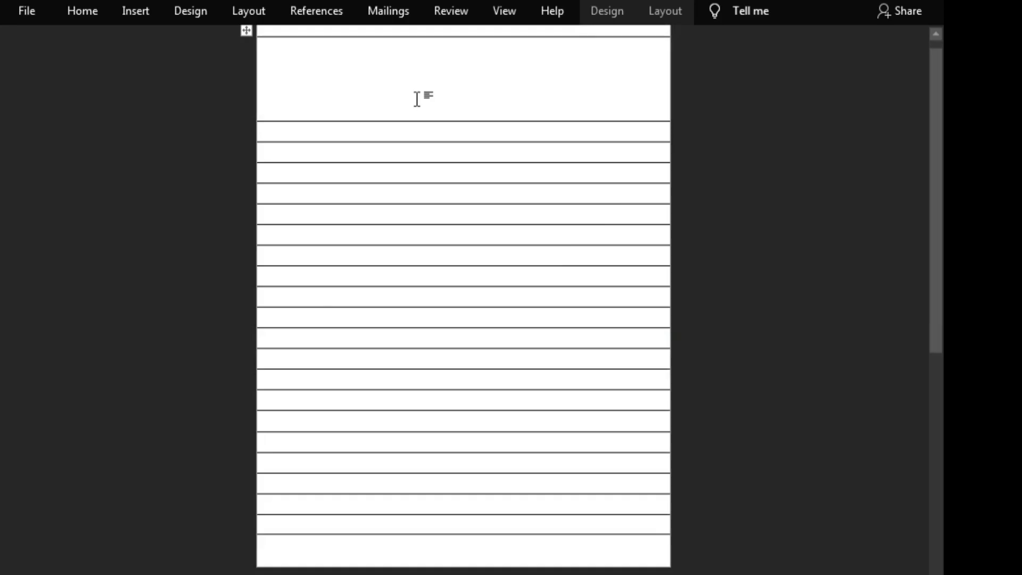
key("ctrl+z")
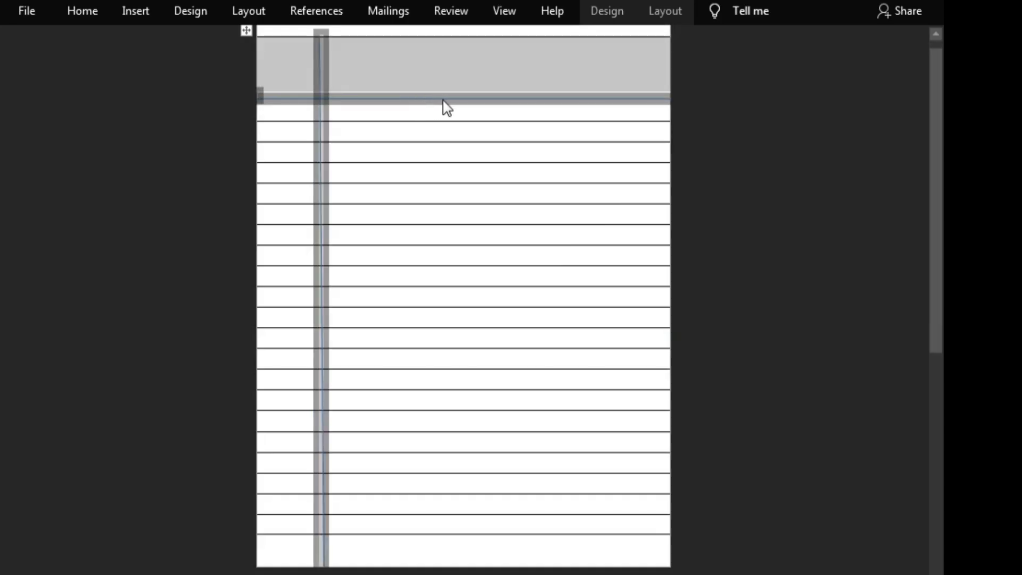
left_click(138, 163)
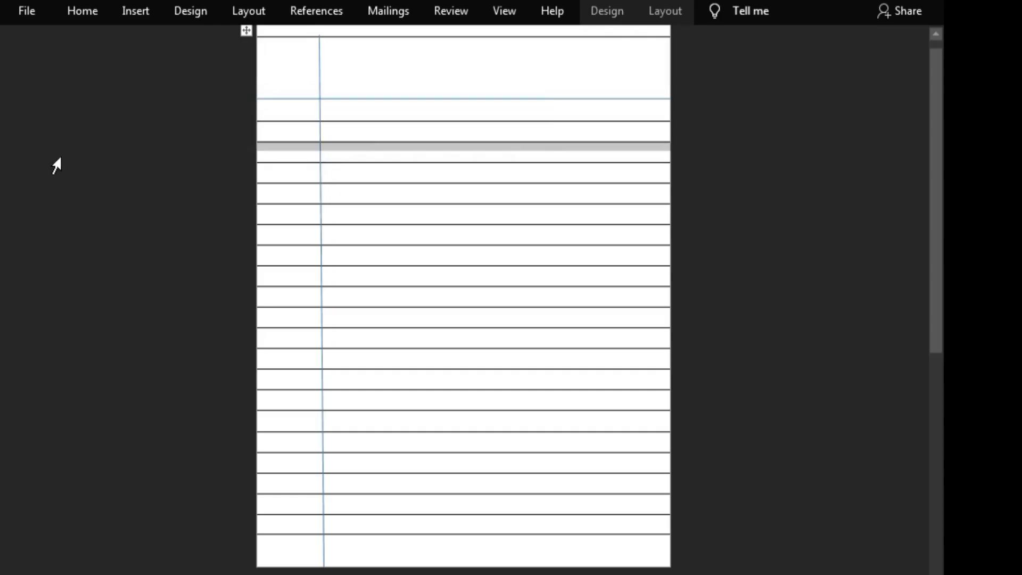
Step: Draw a level straight line from the left to the right page edge, just above the existing header line
left_click(130, 14)
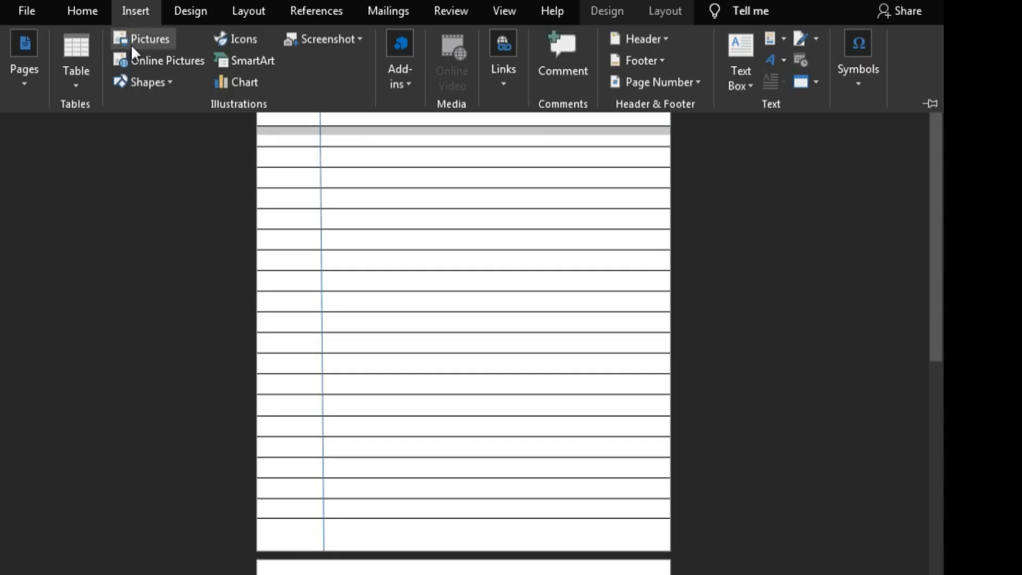
left_click(141, 82)
left_click(139, 130)
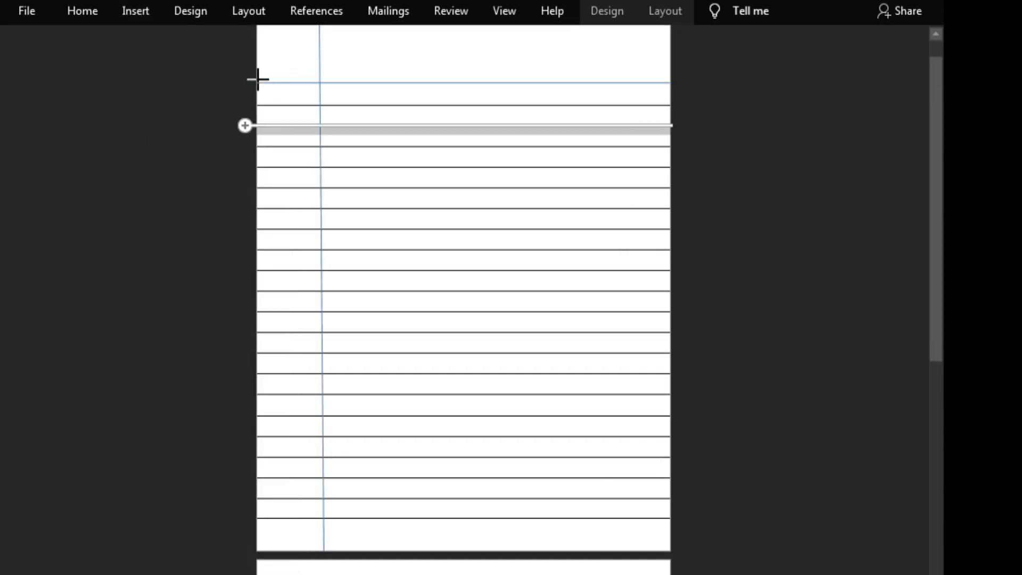
left_click_drag(259, 75, 668, 76)
left_click(850, 118)
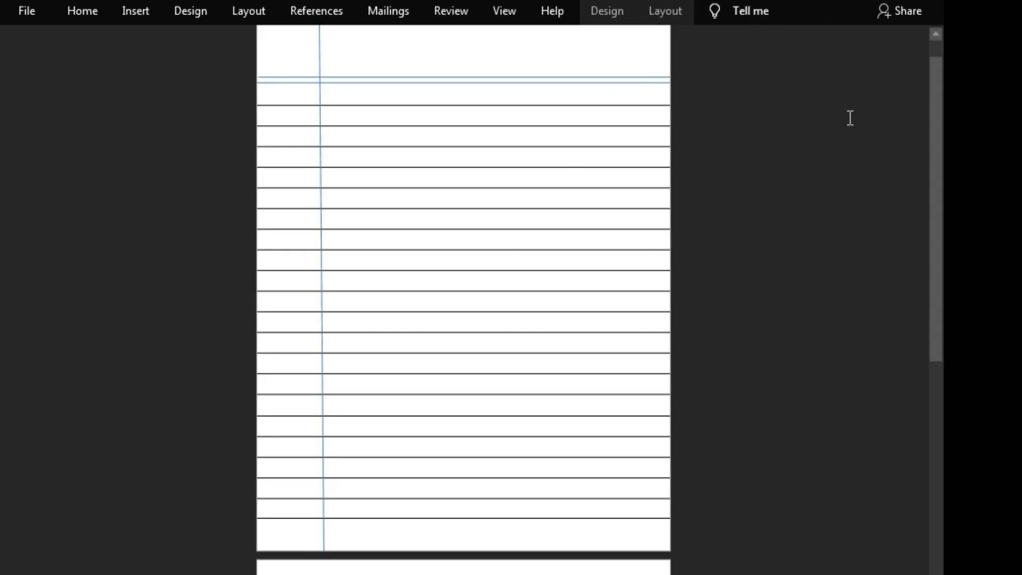
Step: Try to draw a second vertical line just right of the margin line in the tall first row
left_click(139, 10)
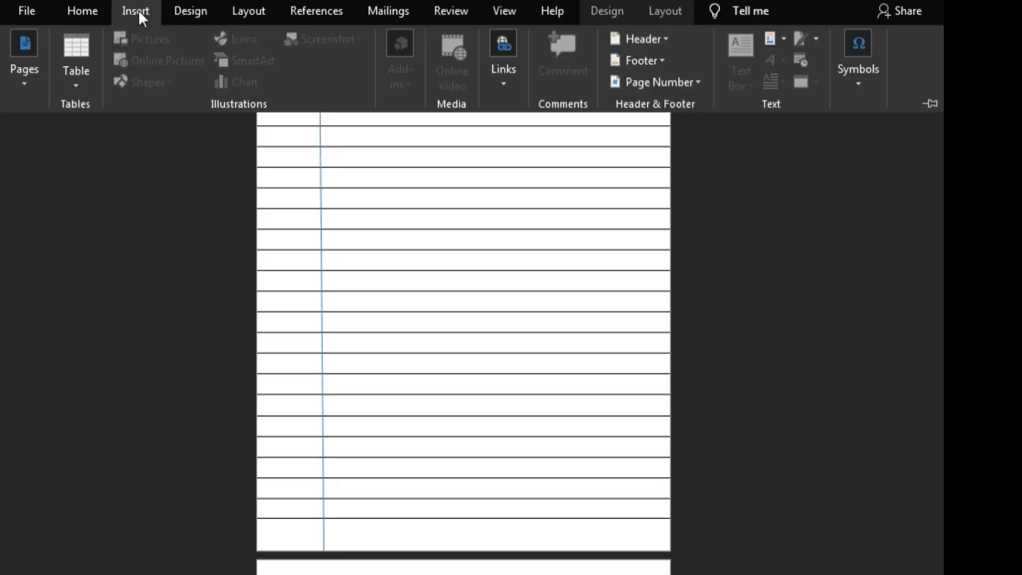
left_click(106, 166)
left_click(140, 15)
left_click(137, 79)
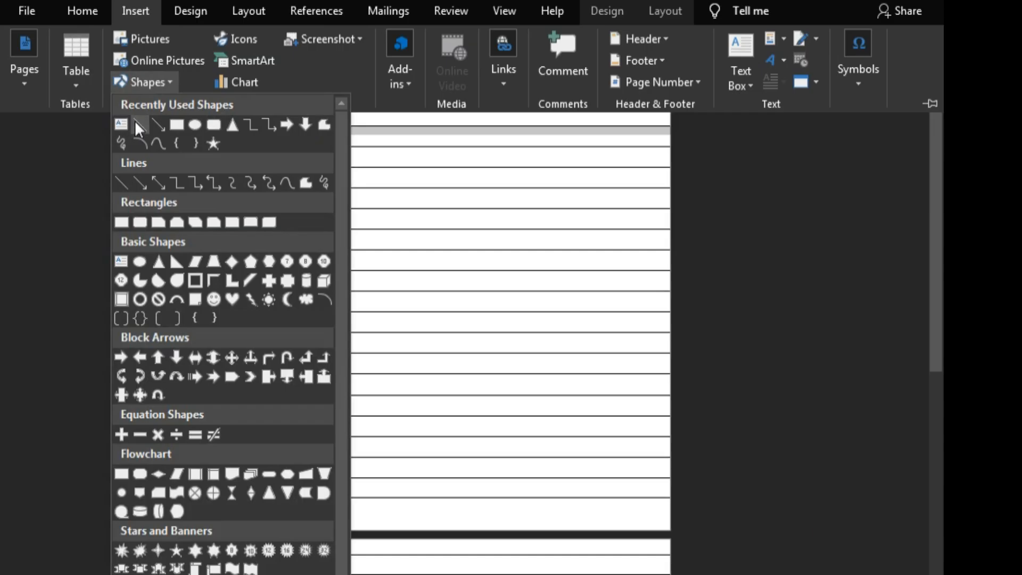
left_click(136, 122)
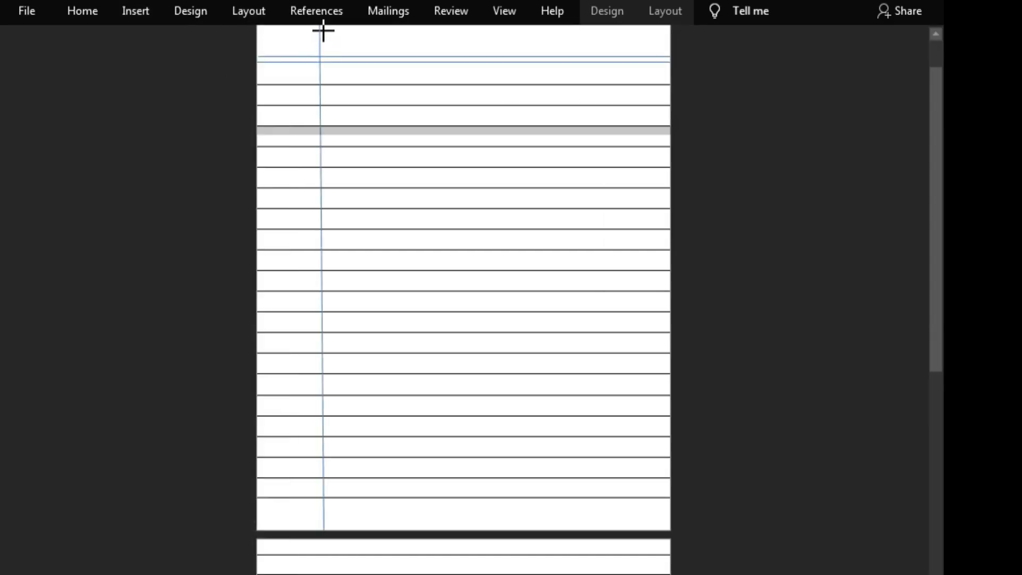
mouse_move(322, 25)
left_mouse_down()
mouse_move(318, 94)
mouse_move(324, 43)
left_mouse_up()
left_click(408, 48)
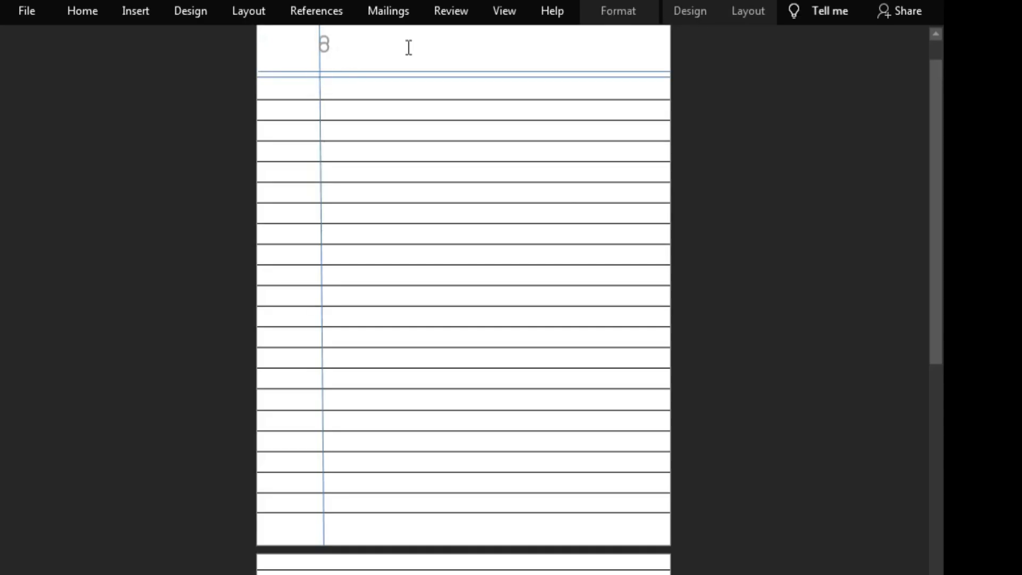
Step: Try to draw a short second vertical line beside the margin line, reaching up to the page's top edge
left_click(131, 13)
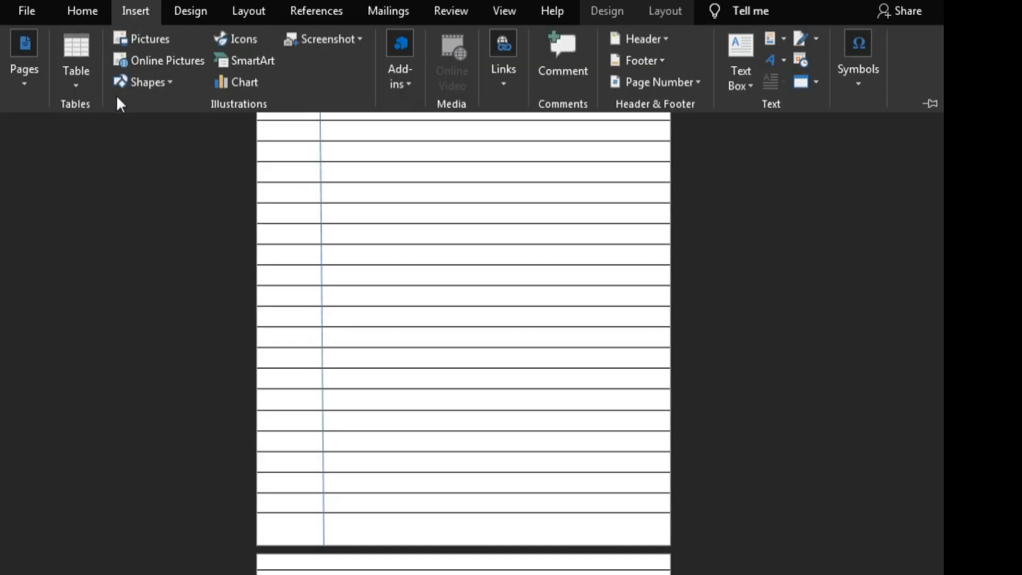
left_click(133, 82)
left_click(131, 121)
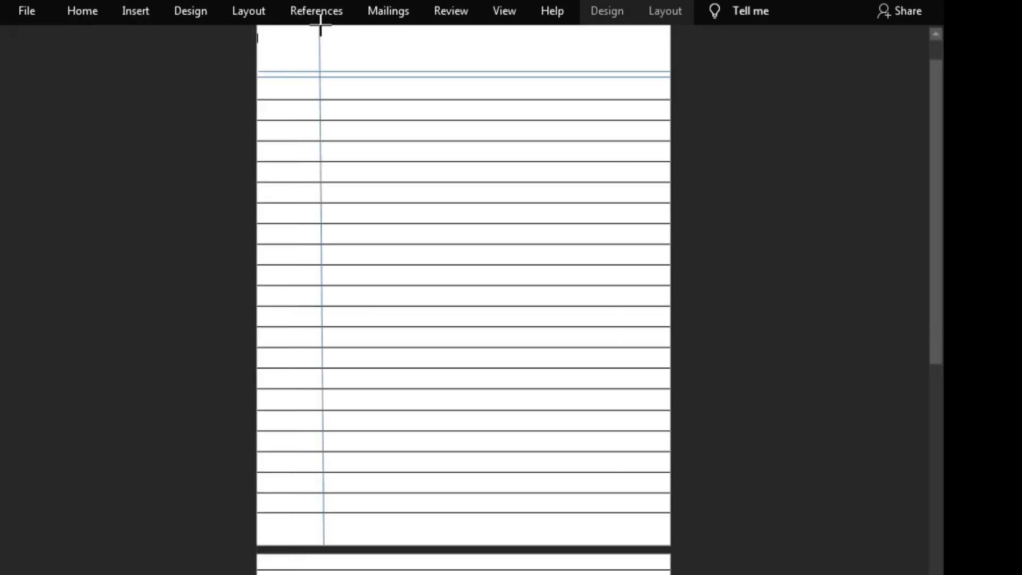
scroll(318, 32, "up", 1)
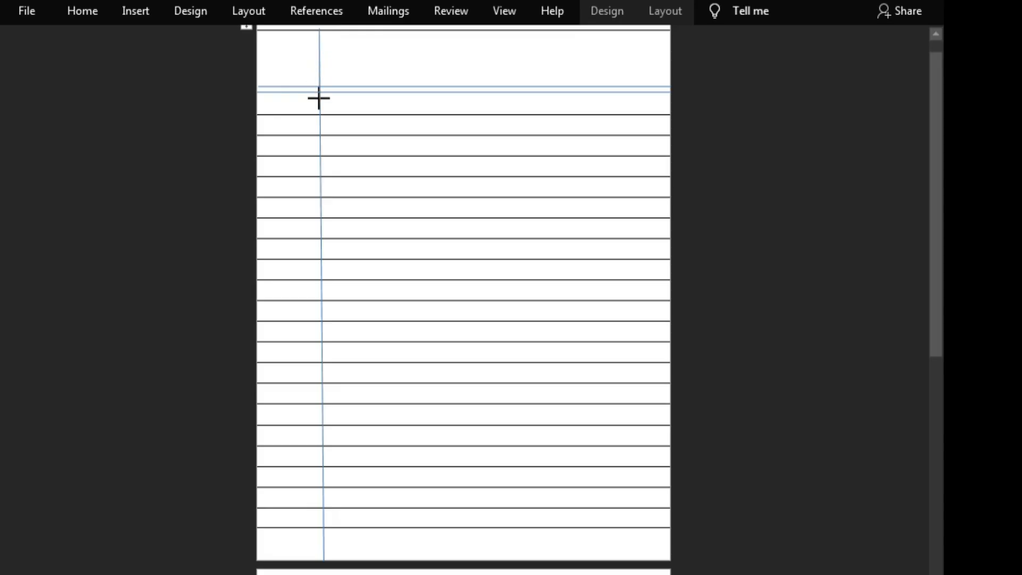
left_click_drag(323, 74, 323, 35)
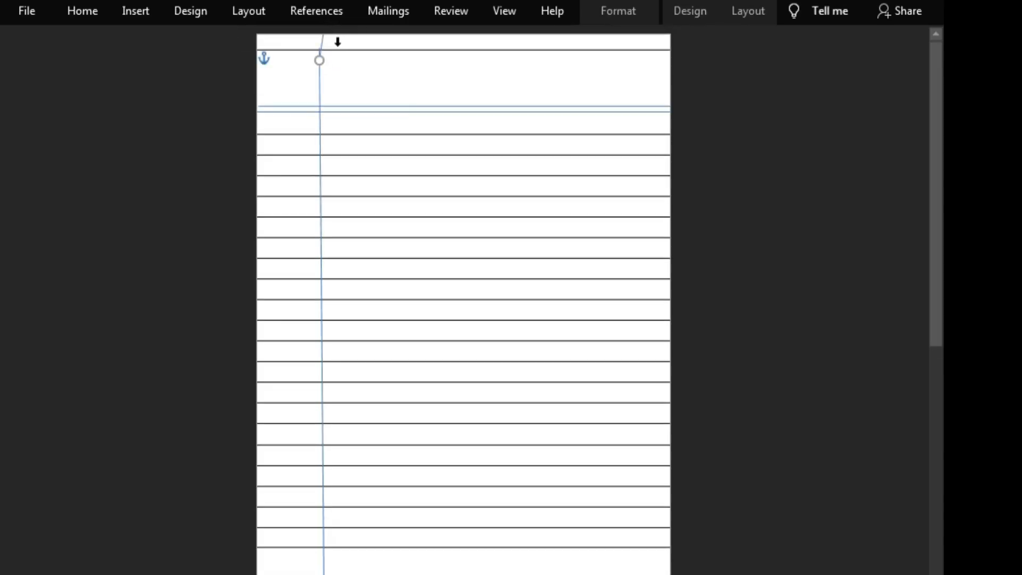
left_click(337, 41)
Step: Draw a second straight line just right of the vertical margin line, from the table's top border to the page bottom, and clear the row selection
left_click(134, 10)
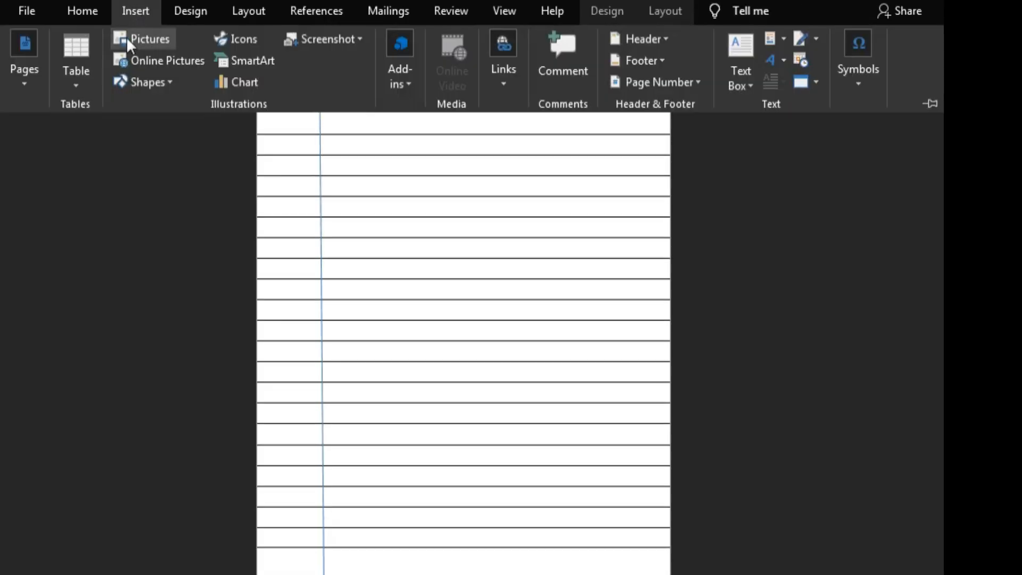
left_click(132, 82)
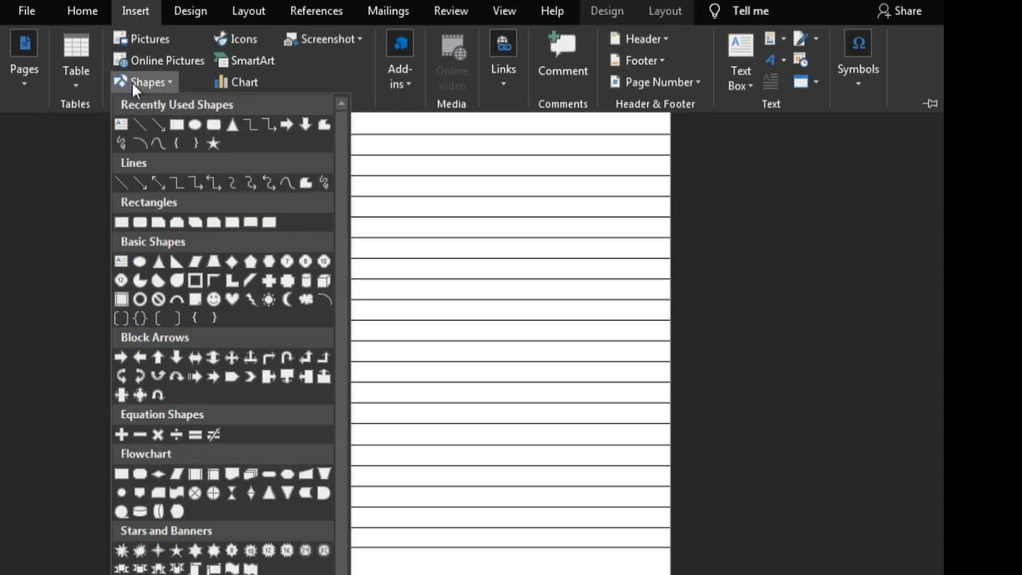
left_click(140, 122)
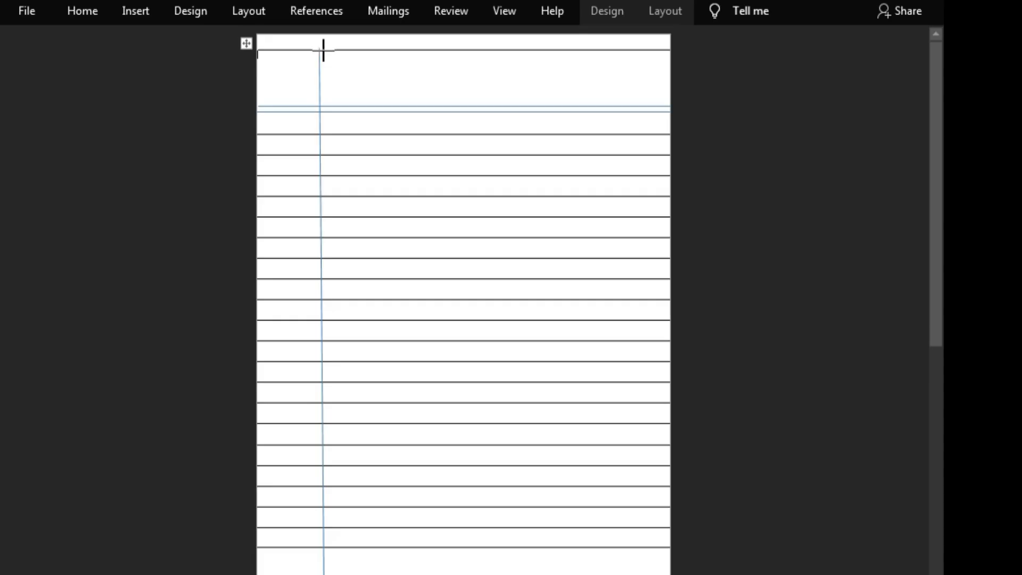
mouse_move(321, 48)
left_mouse_down()
mouse_move(330, 415)
mouse_move(308, 429)
mouse_move(320, 433)
mouse_move(297, 438)
mouse_move(353, 441)
mouse_move(358, 574)
mouse_move(335, 574)
mouse_move(326, 497)
left_mouse_up()
left_click(126, 330)
left_click(116, 195)
scroll(146, 237, "down", 2)
scroll(153, 244, "up", 4)
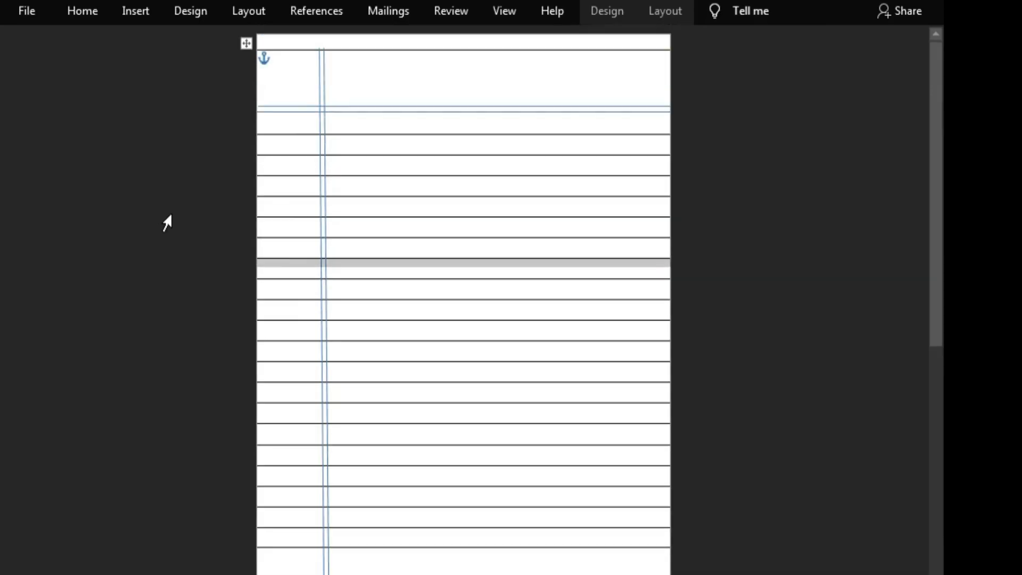
left_click(20, 218)
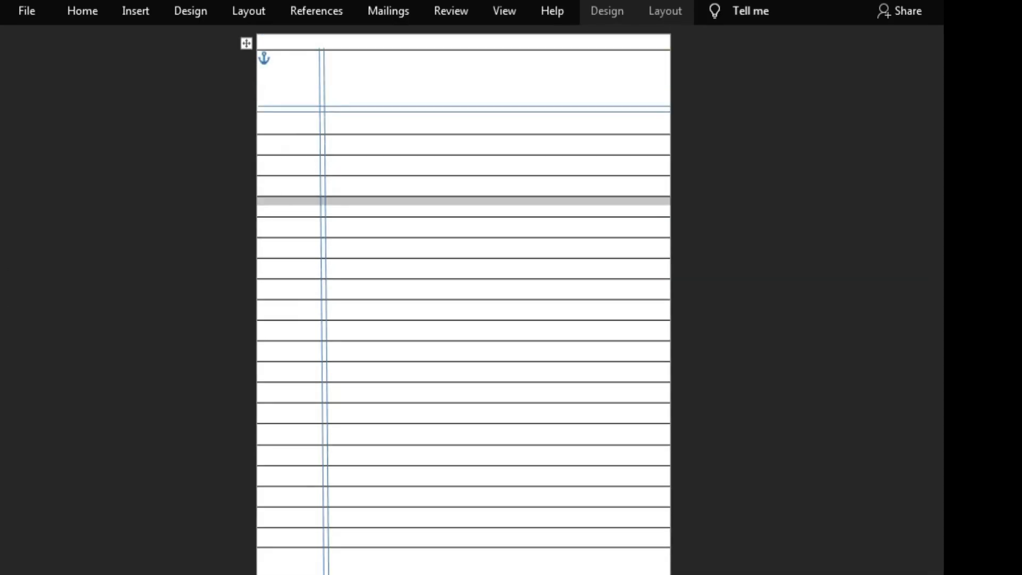
left_click(726, 126)
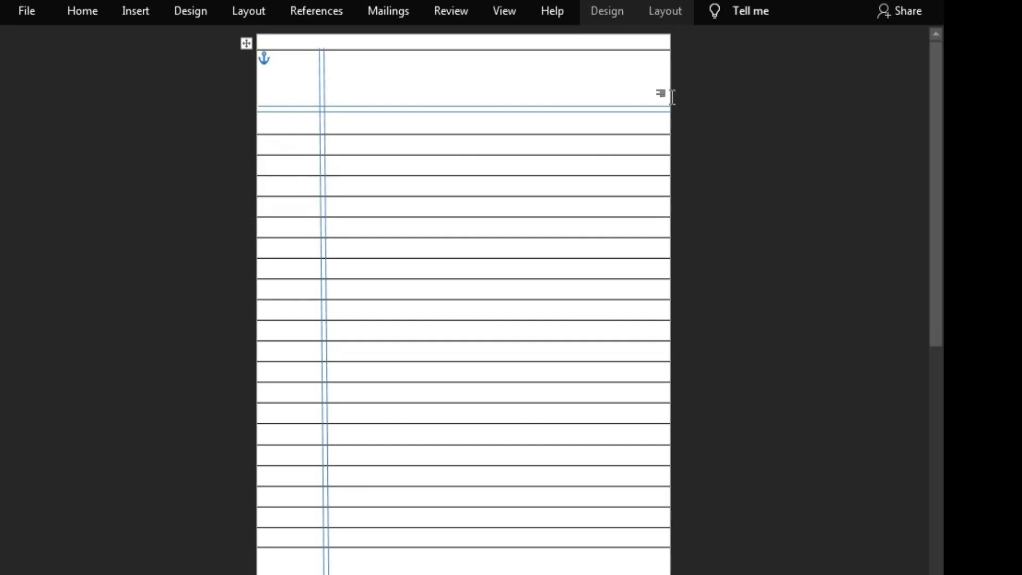
left_click(664, 12)
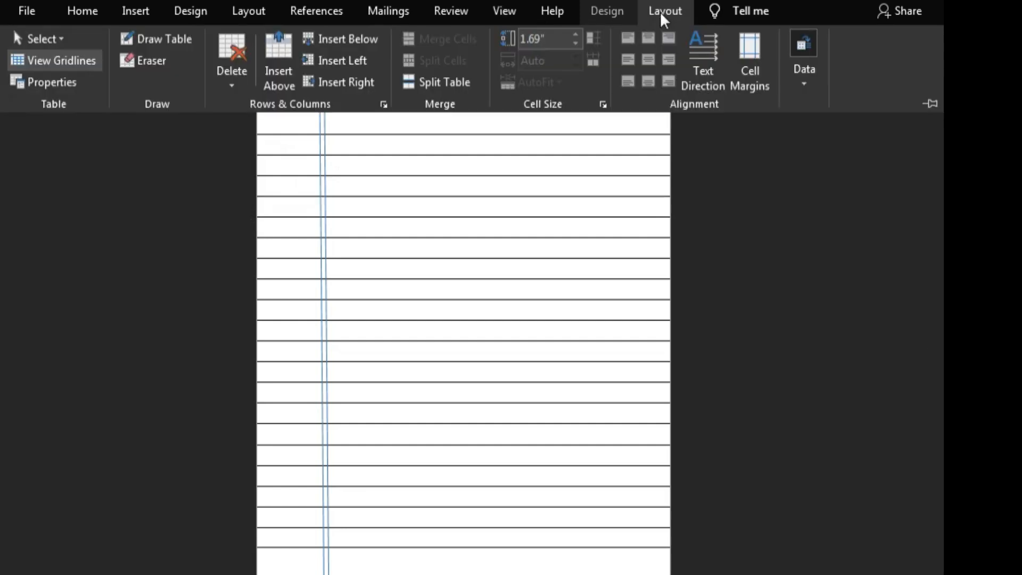
left_click(608, 9)
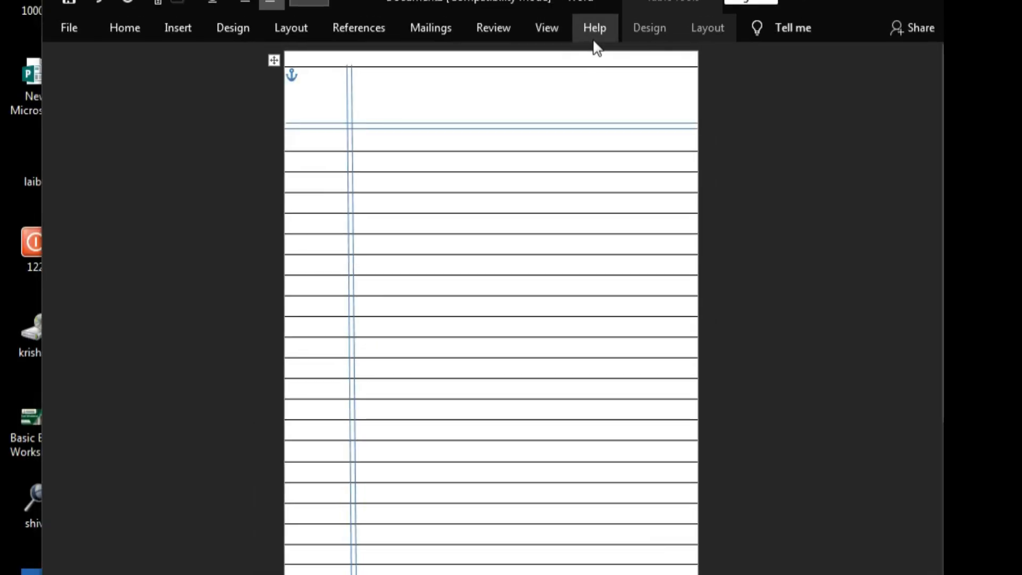
left_click(596, 38)
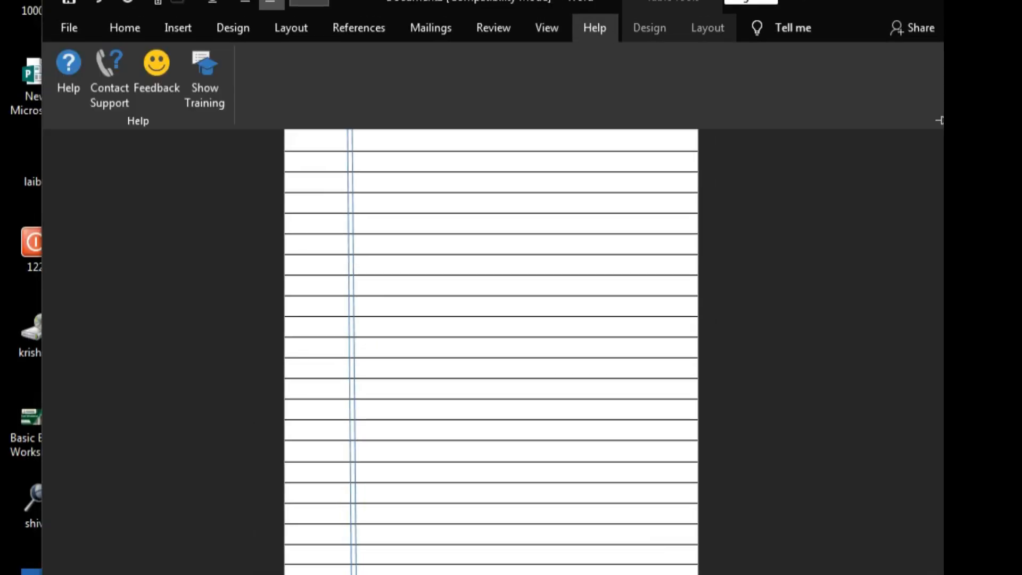
left_click(745, 228)
left_click(902, 4)
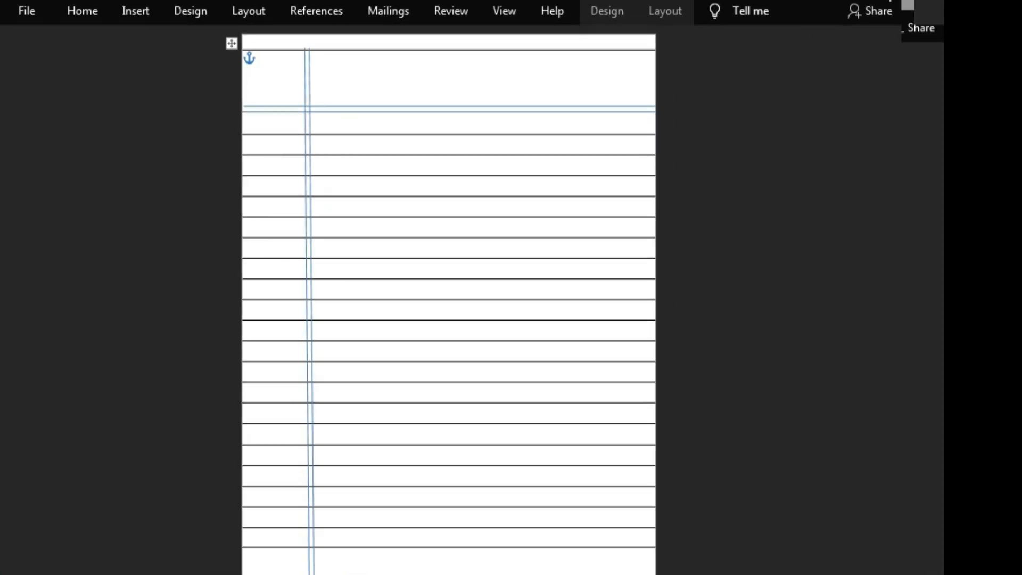
left_click(507, 7)
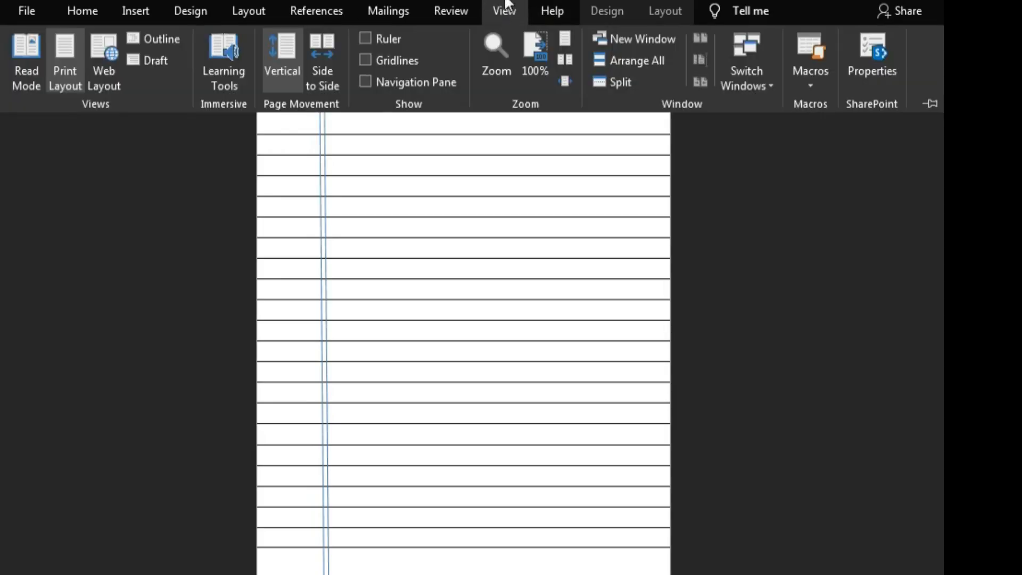
left_click(454, 8)
left_click(401, 8)
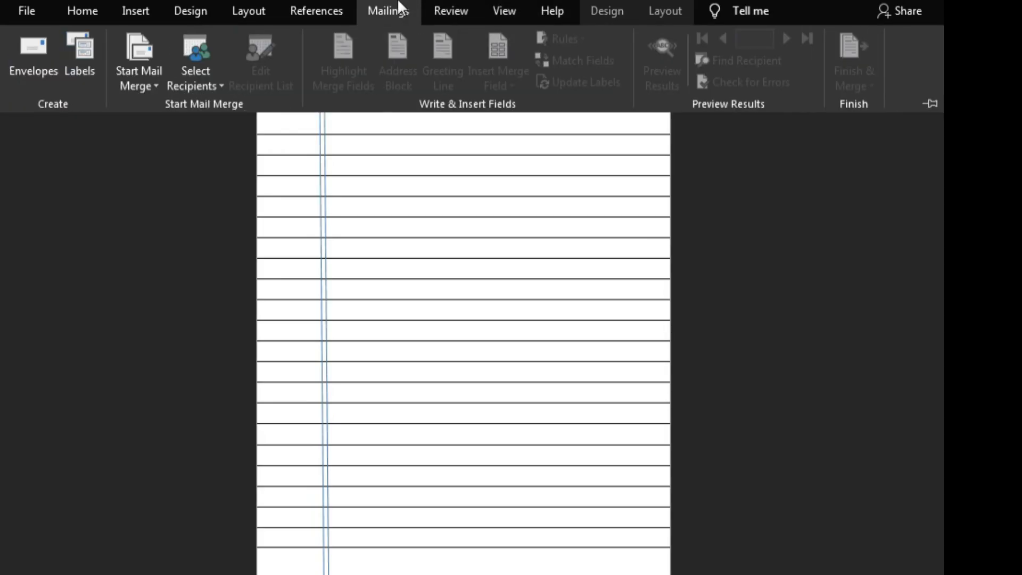
left_click(318, 6)
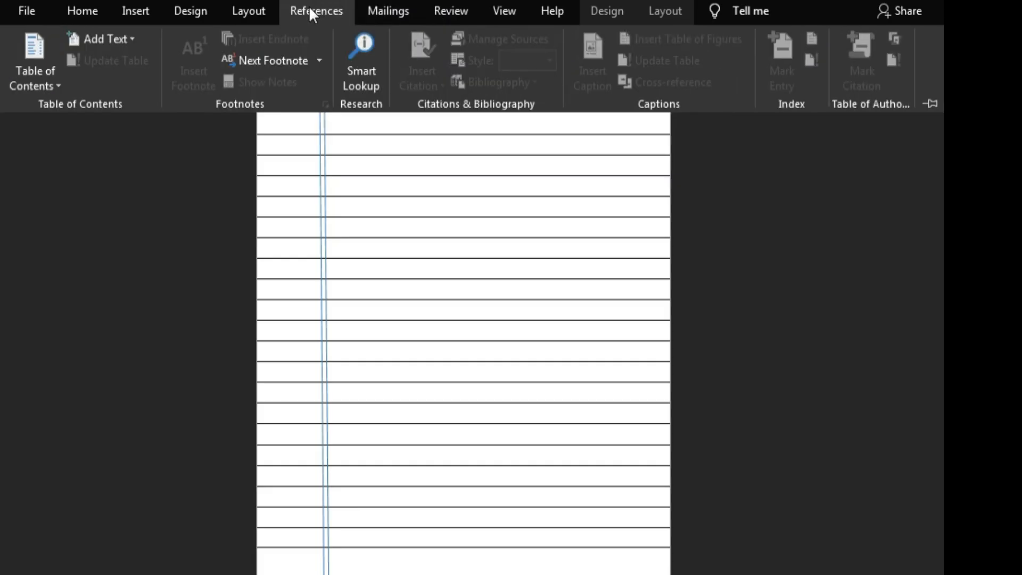
left_click(256, 4)
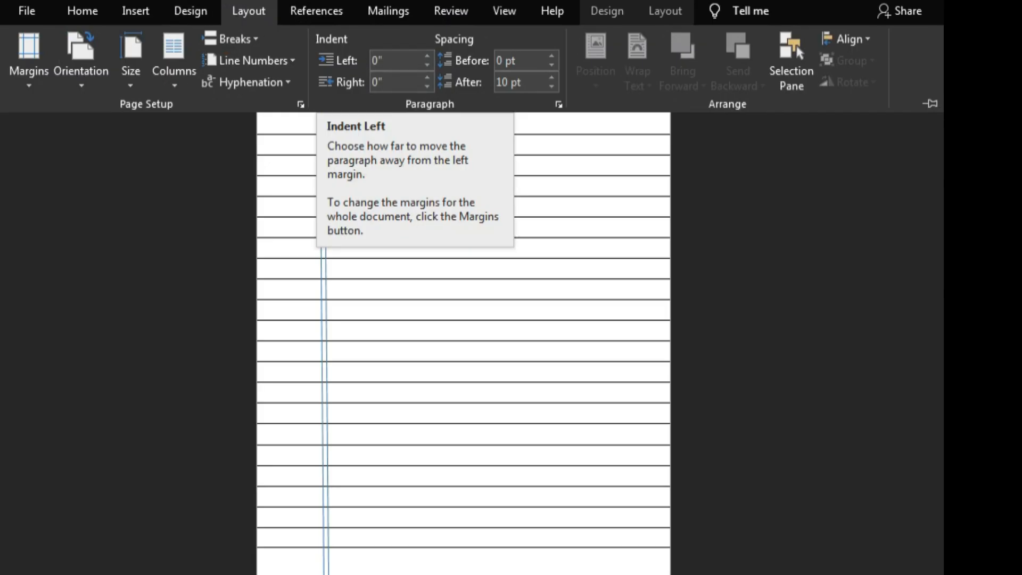
left_click(190, 10)
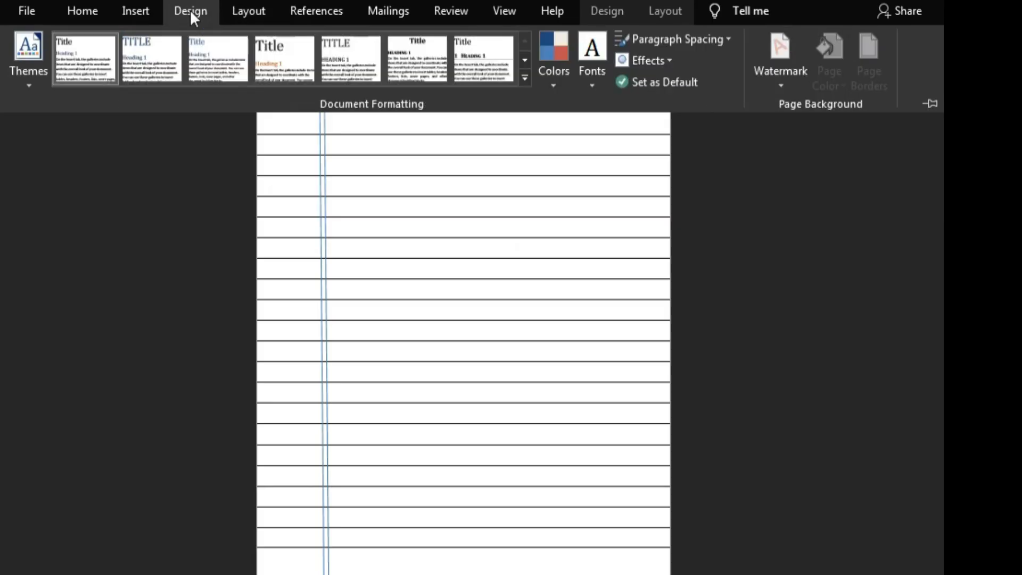
left_click(147, 10)
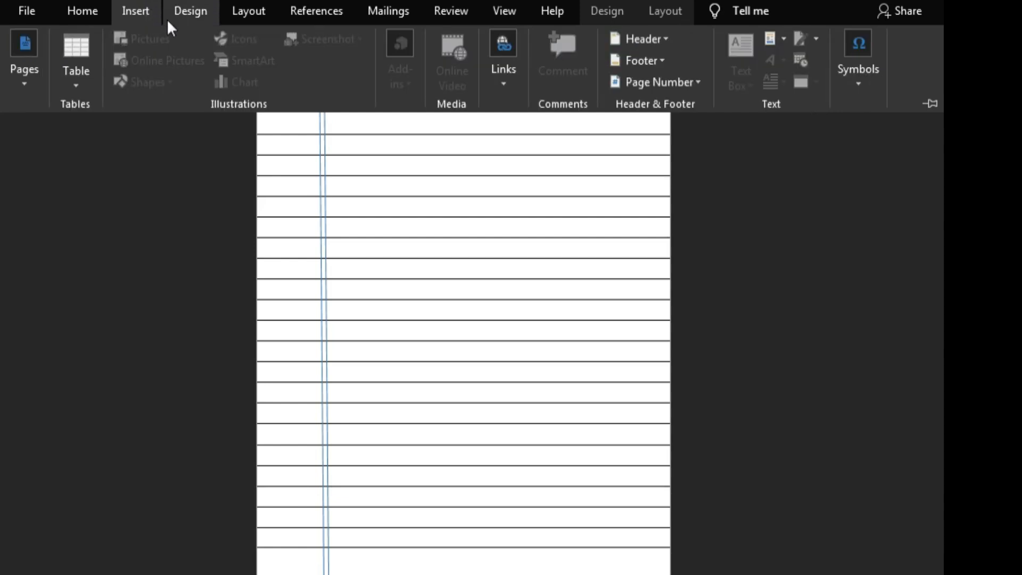
key("ctrl+F1")
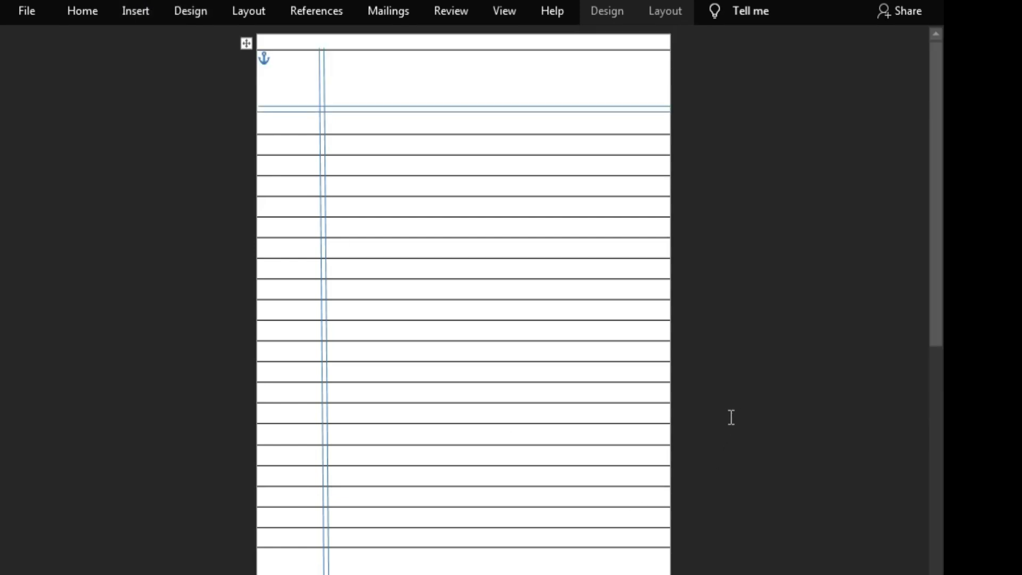
left_click(134, 6)
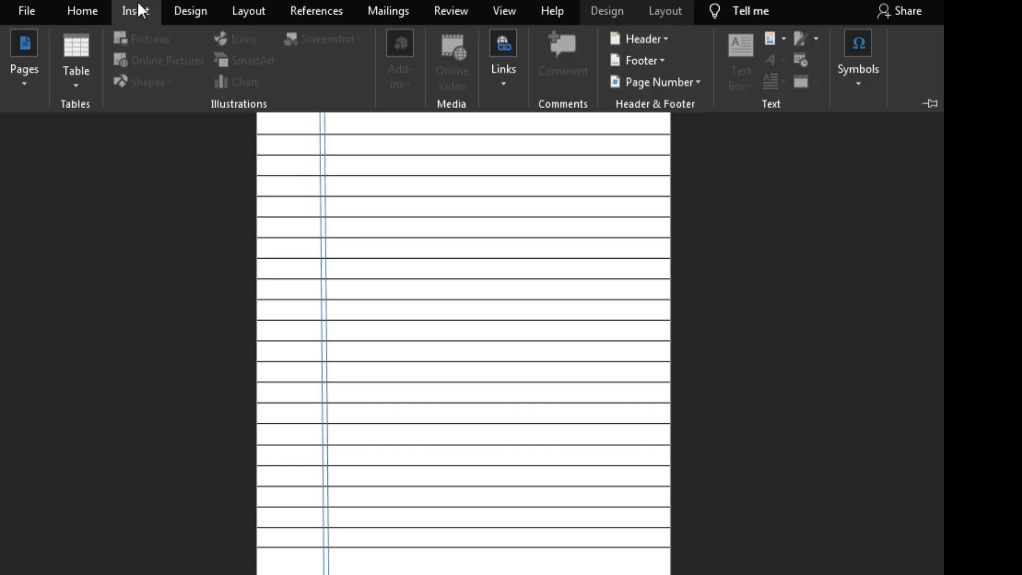
left_click(78, 12)
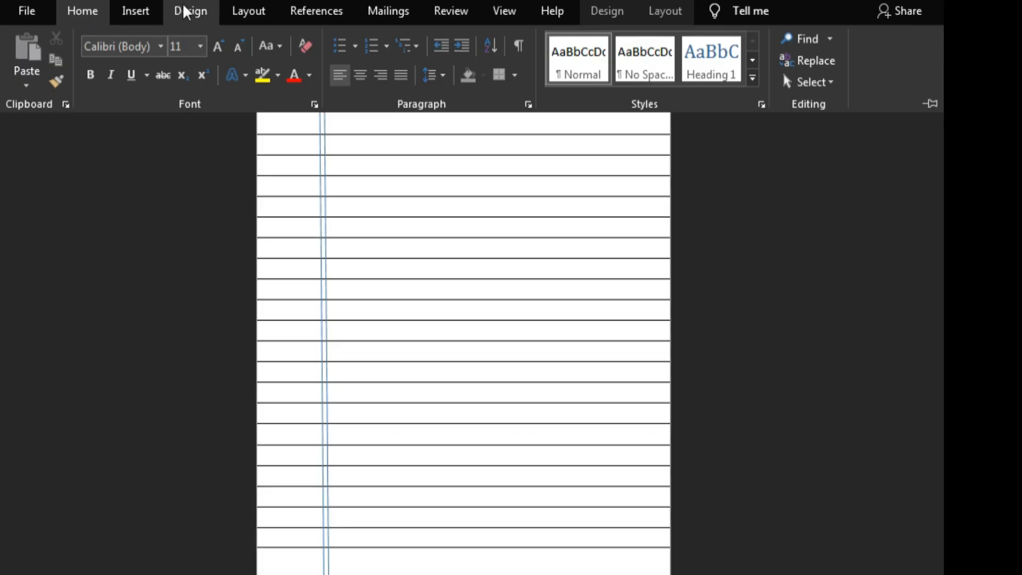
left_click(143, 15)
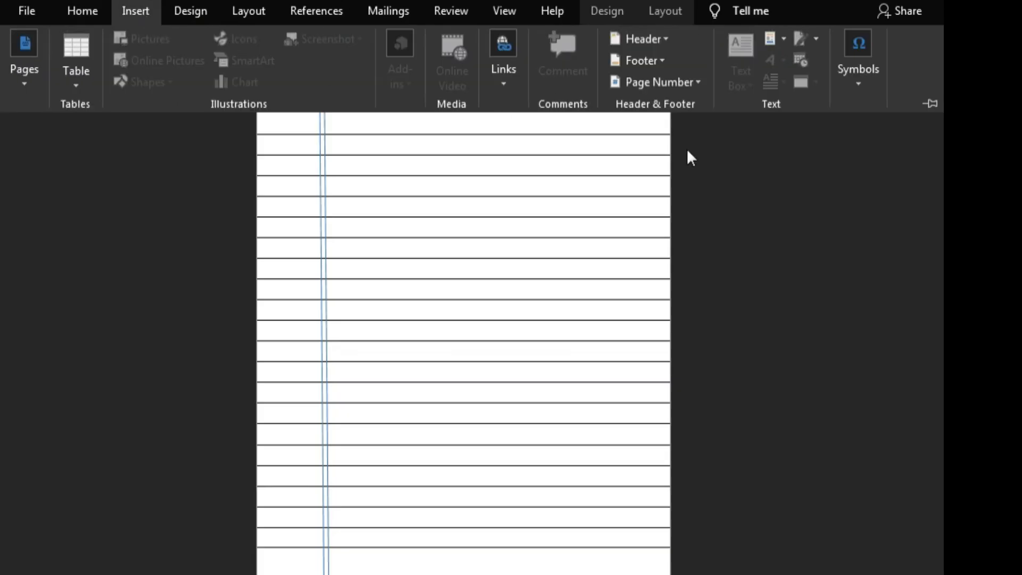
left_click(755, 178)
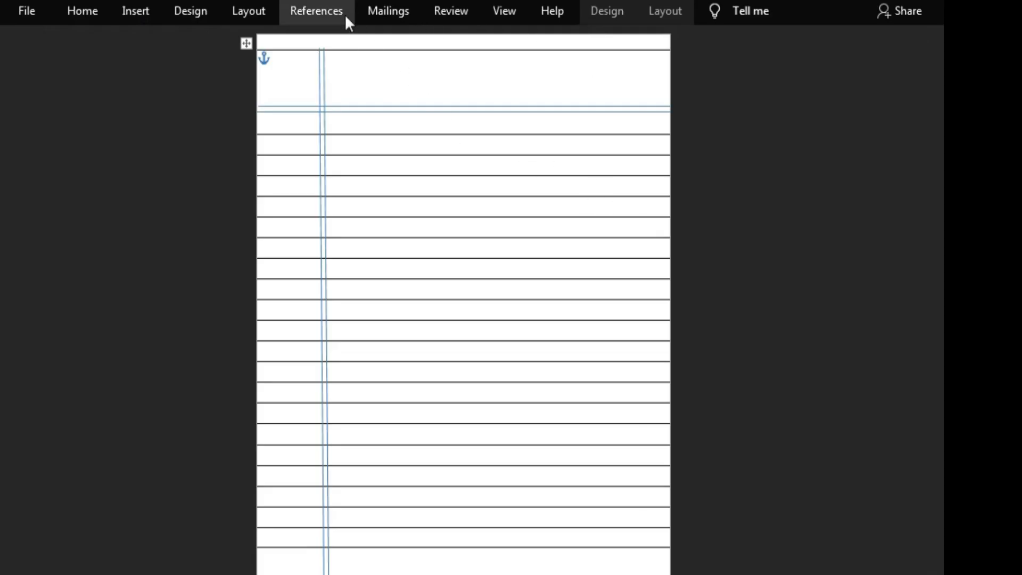
left_click(251, 10)
left_click(193, 9)
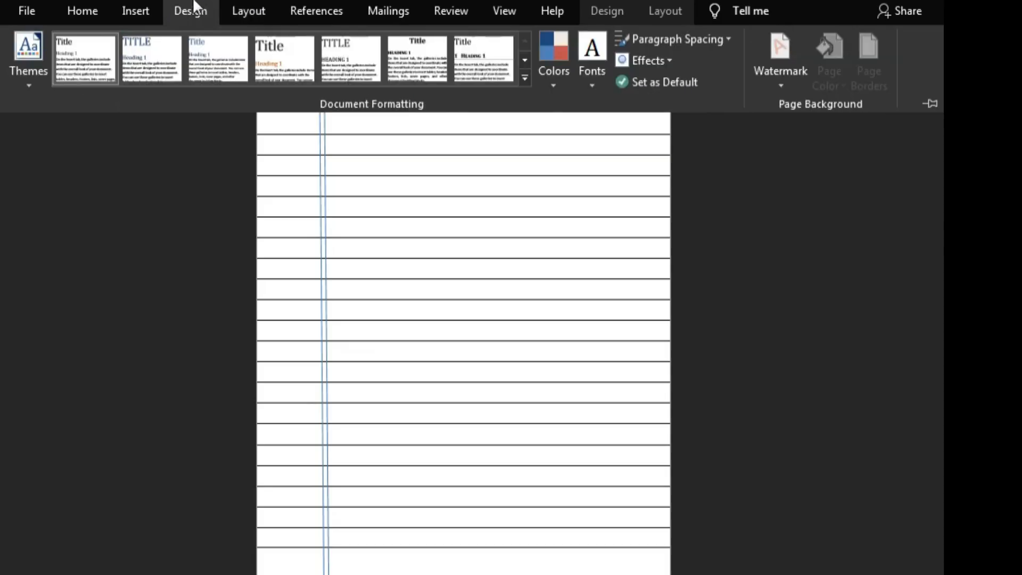
left_click(152, 7)
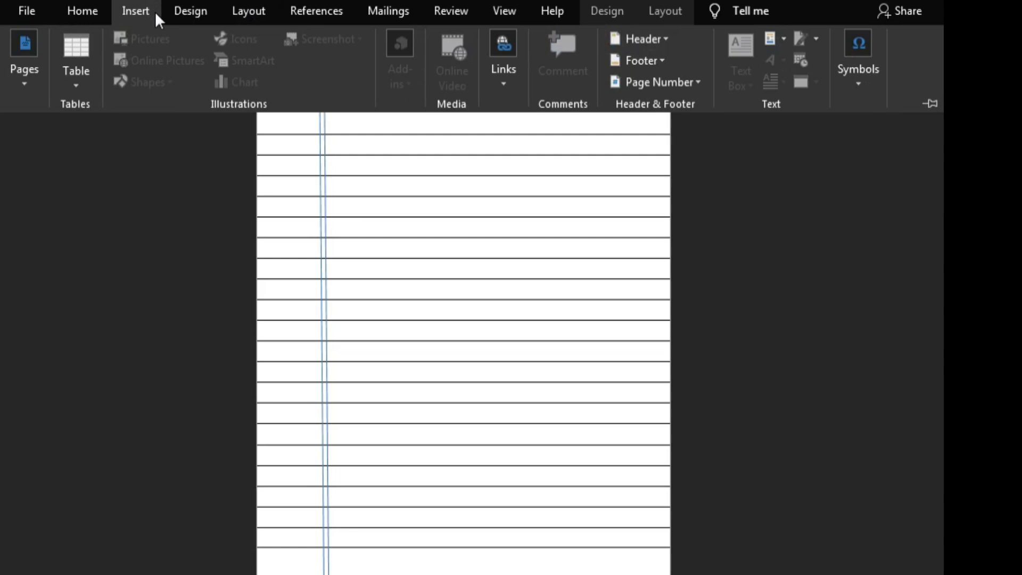
left_click(79, 9)
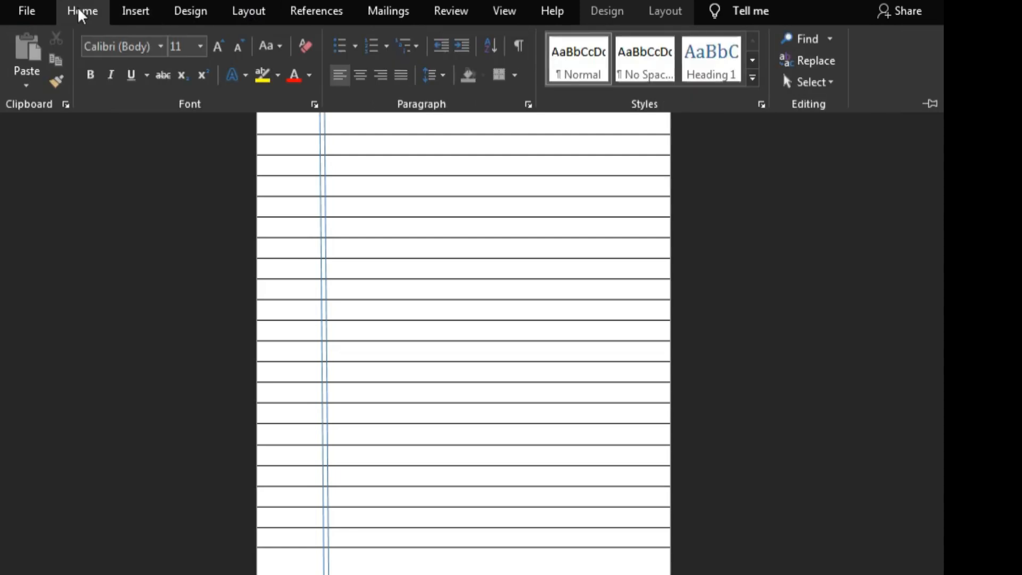
left_click(137, 18)
Step: Try to insert WordArt in the plain blue style with the table row below the header lines selected
left_click(120, 152)
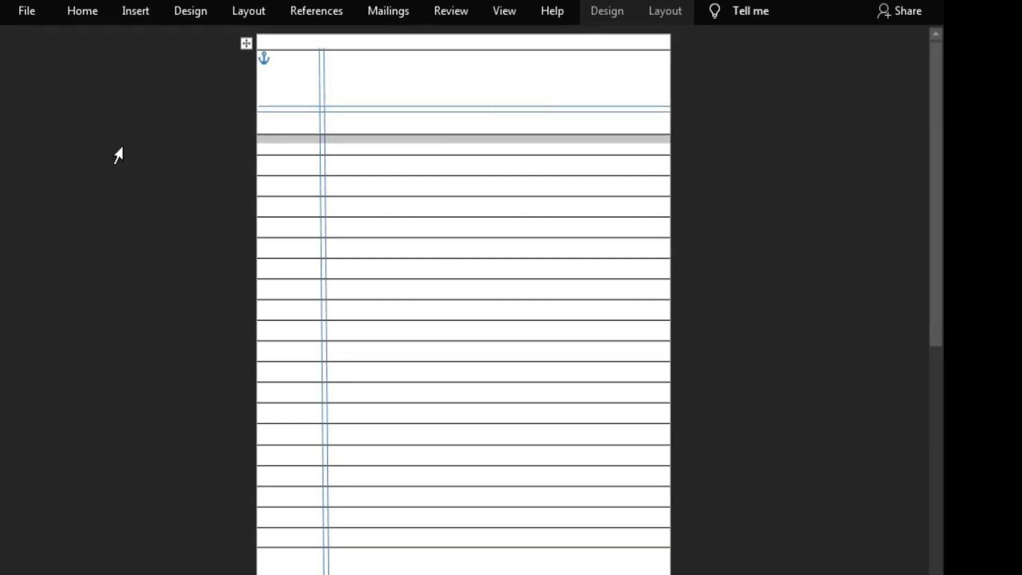
right_click(117, 149)
left_click(55, 130)
left_click(122, 13)
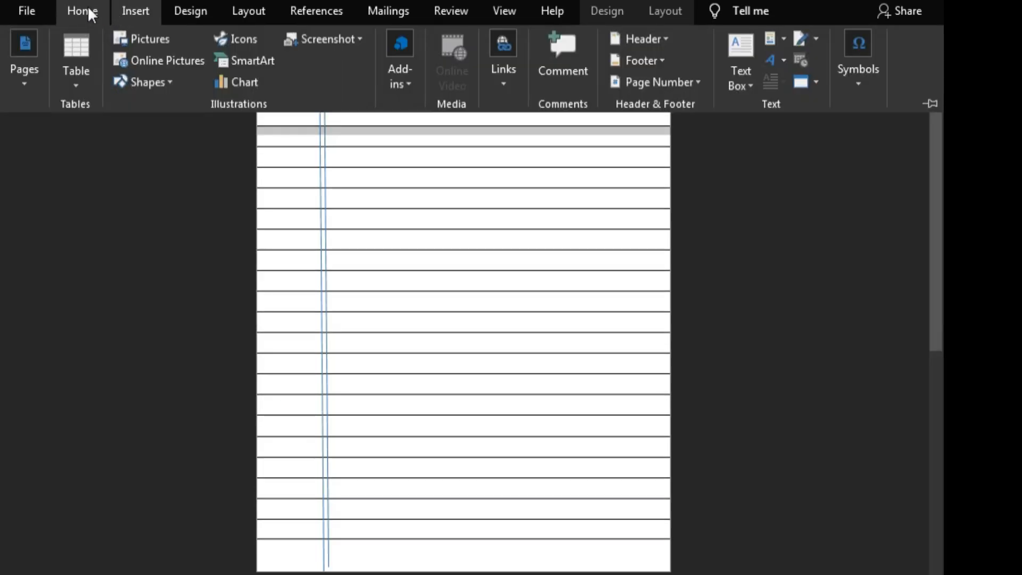
left_click(88, 11)
left_click(133, 11)
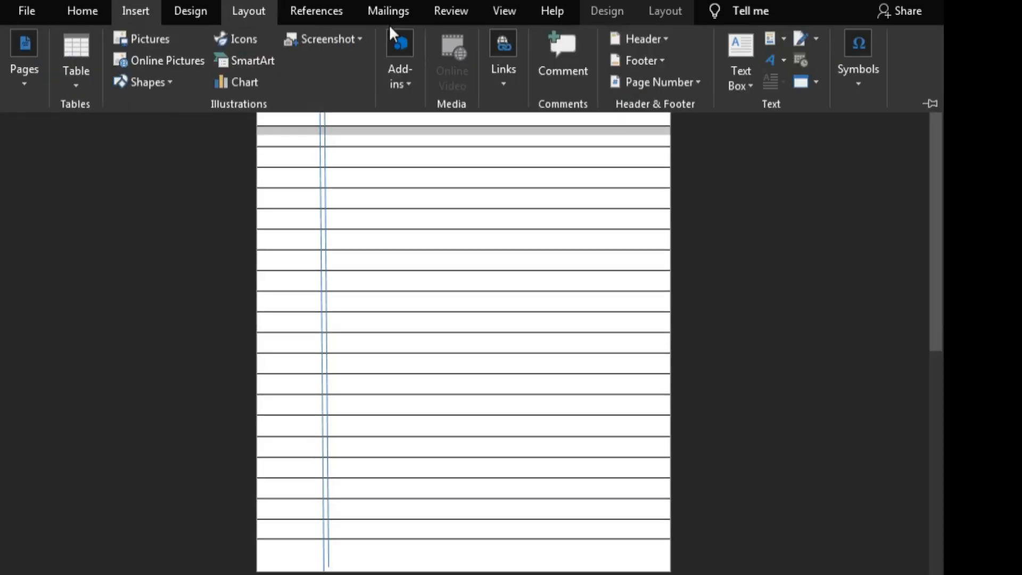
left_click(782, 63)
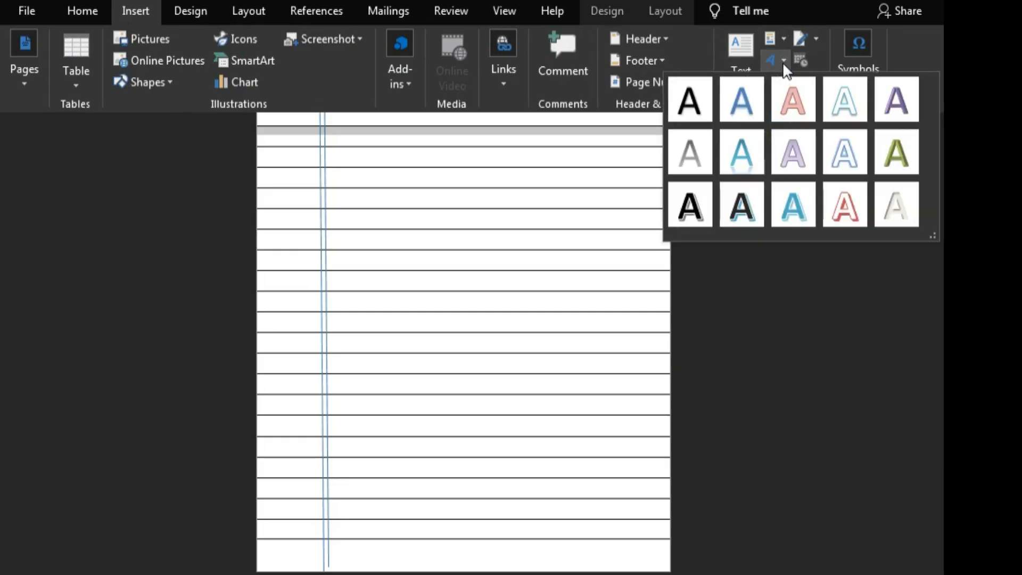
left_click(750, 109)
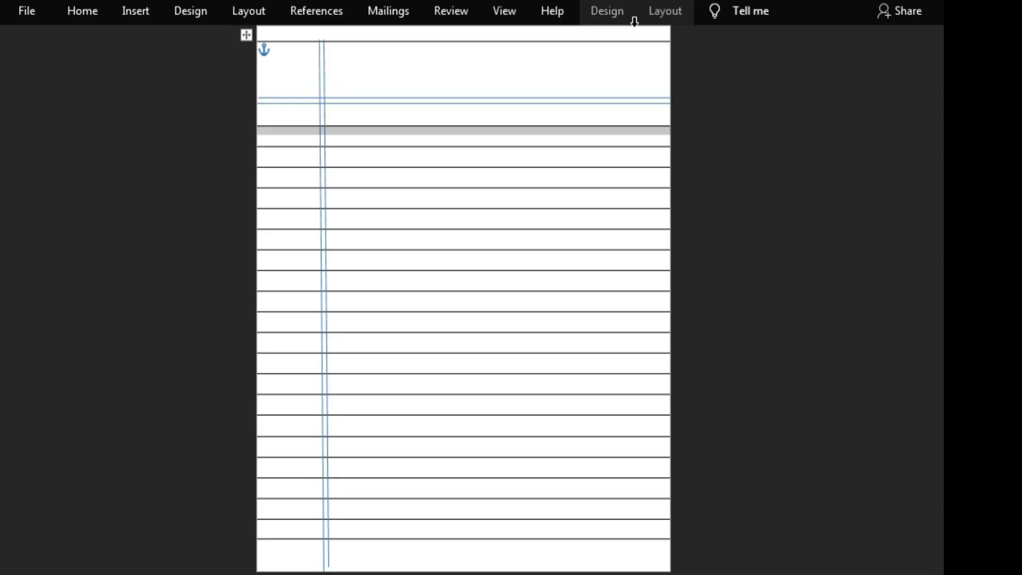
Step: Try to insert WordArt in the plain blue style in the tall first table row and reposition it there
double_click(634, 69)
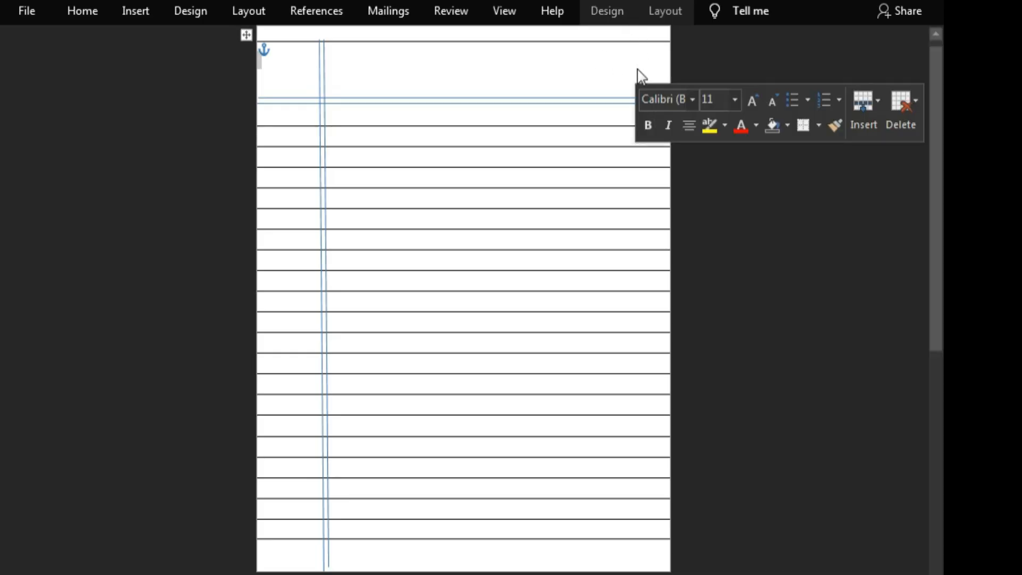
left_click(145, 9)
left_click(775, 53)
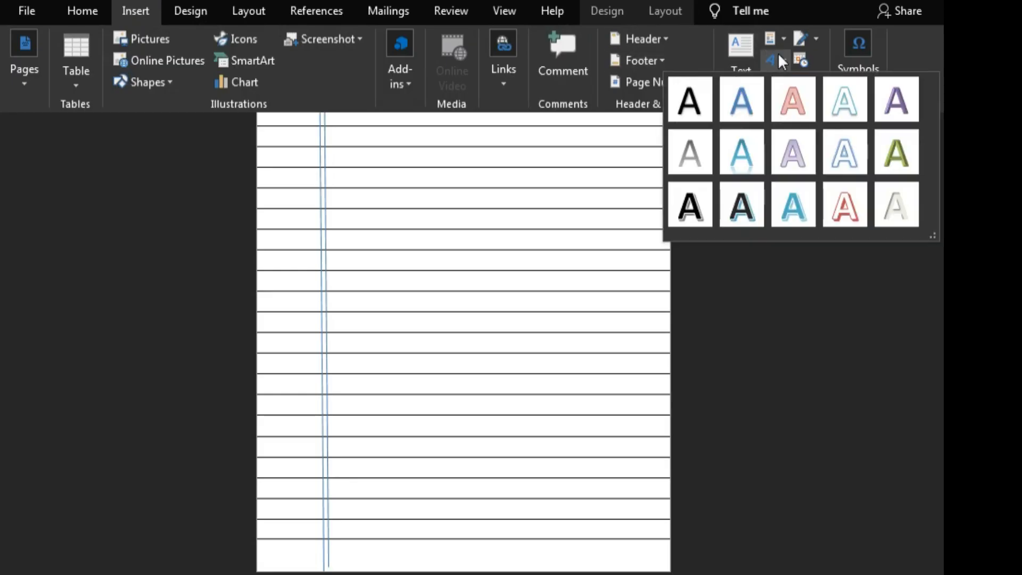
left_click(738, 94)
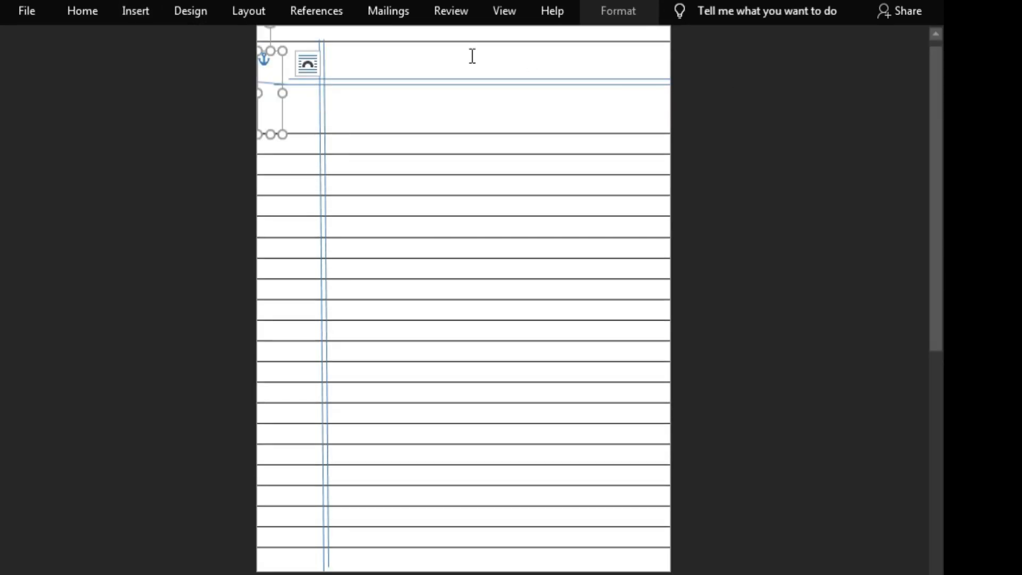
left_click_drag(280, 69, 492, 109)
right_click(490, 104)
left_click(544, 118)
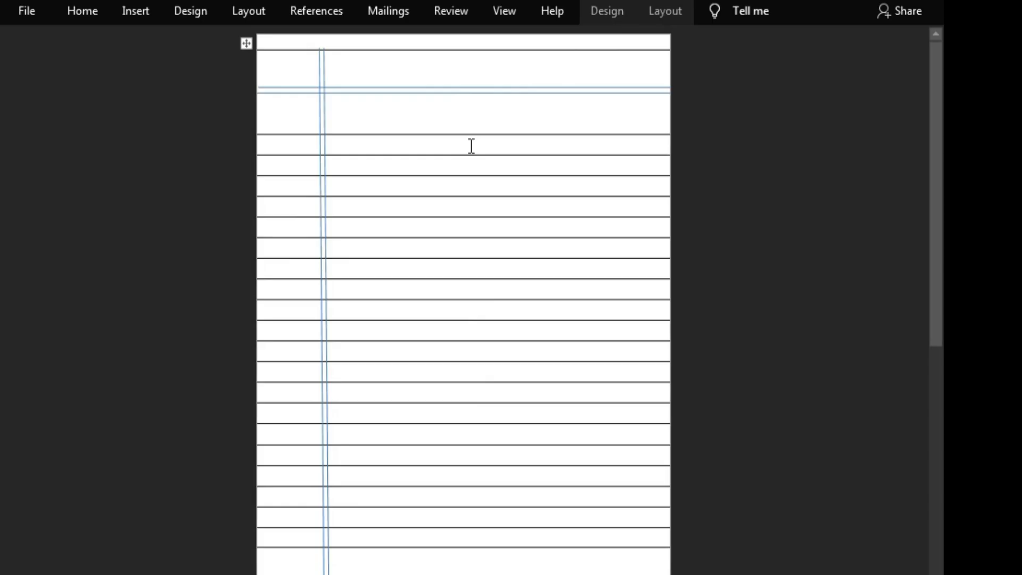
Step: Move the tall first row's lower border up toward the double header lines and cut the extra blue horizontal line beneath them
left_click_drag(478, 134, 479, 118)
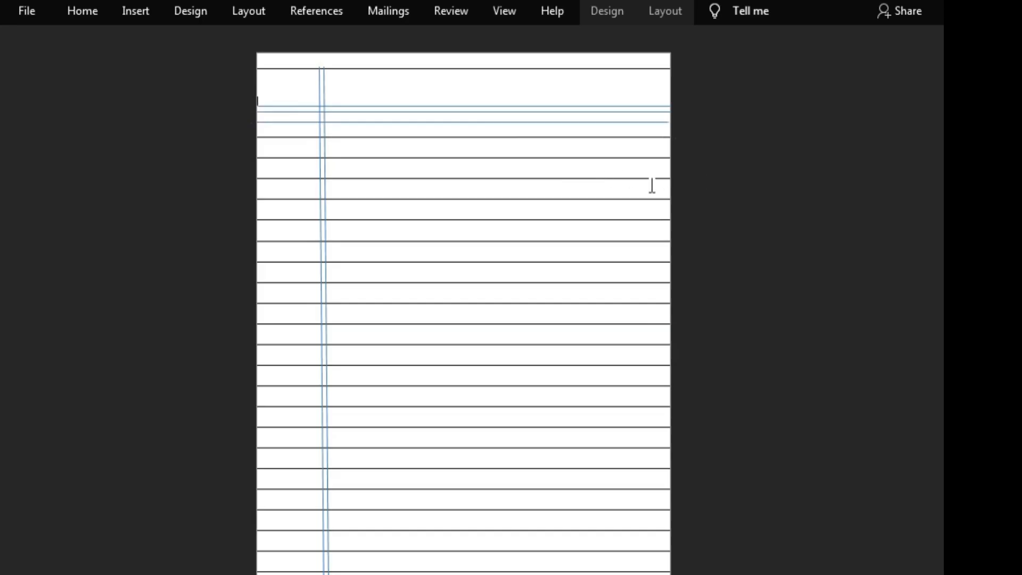
right_click(340, 128)
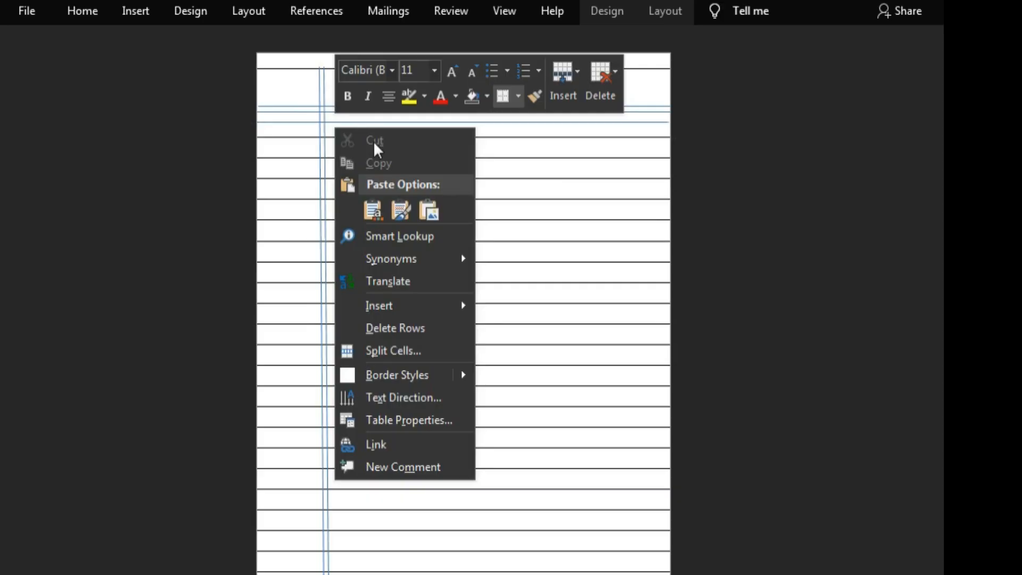
left_click(238, 56)
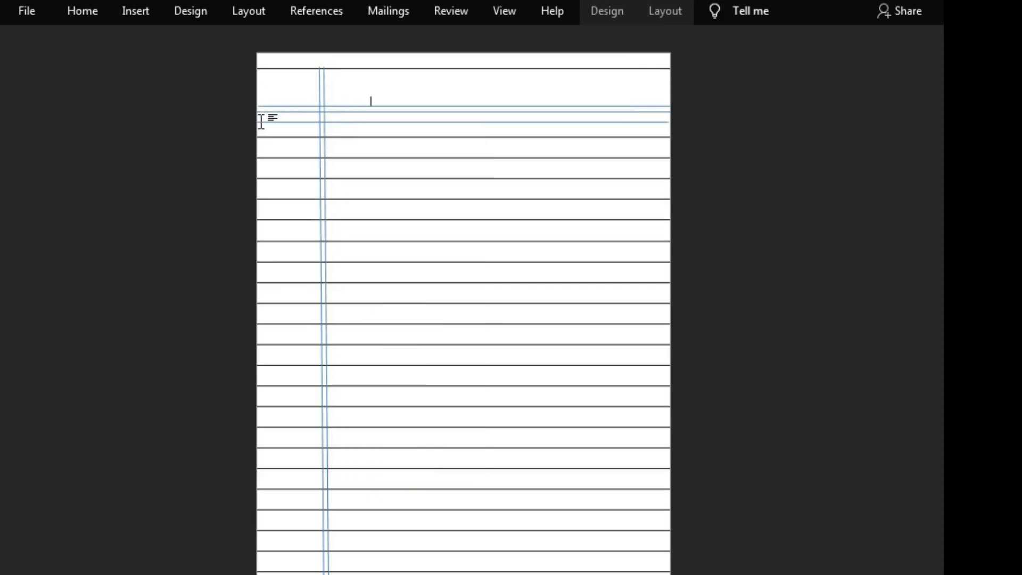
mouse_move(252, 124)
right_click(276, 122)
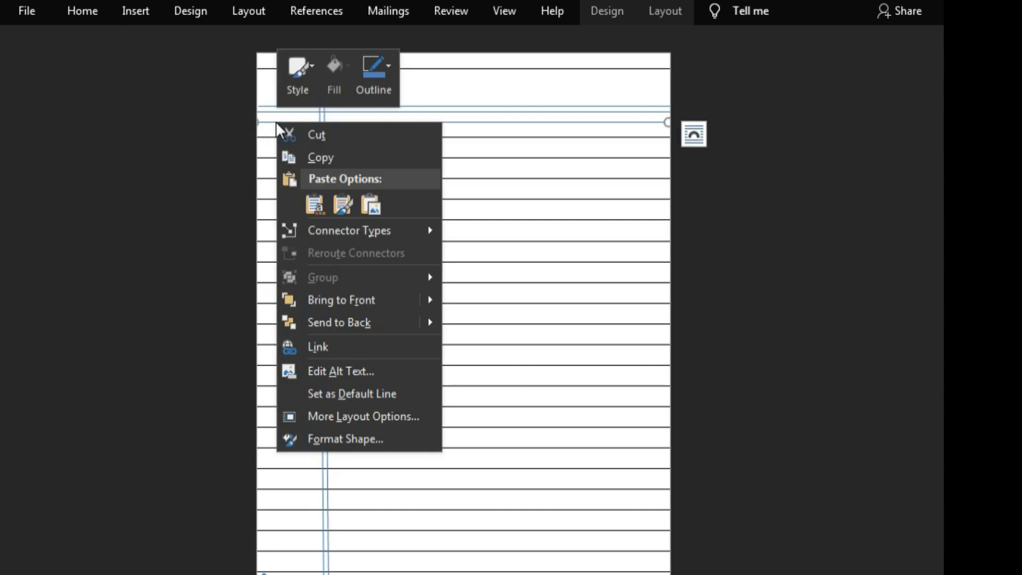
left_click(318, 134)
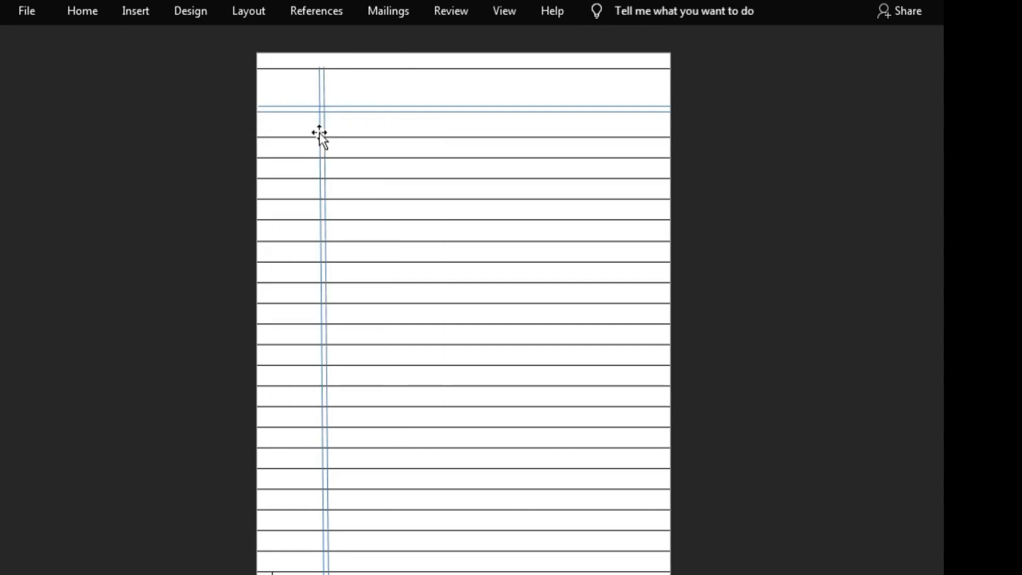
Step: Try to insert a rounded rectangle shape with the tall first table row selected
left_click(230, 129)
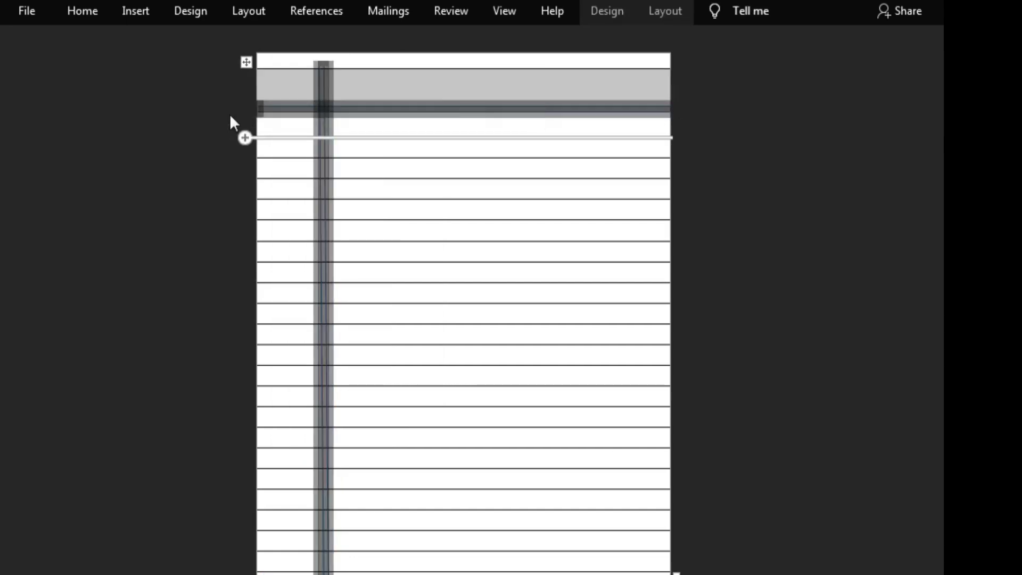
right_click(92, 42)
left_click(10, 97)
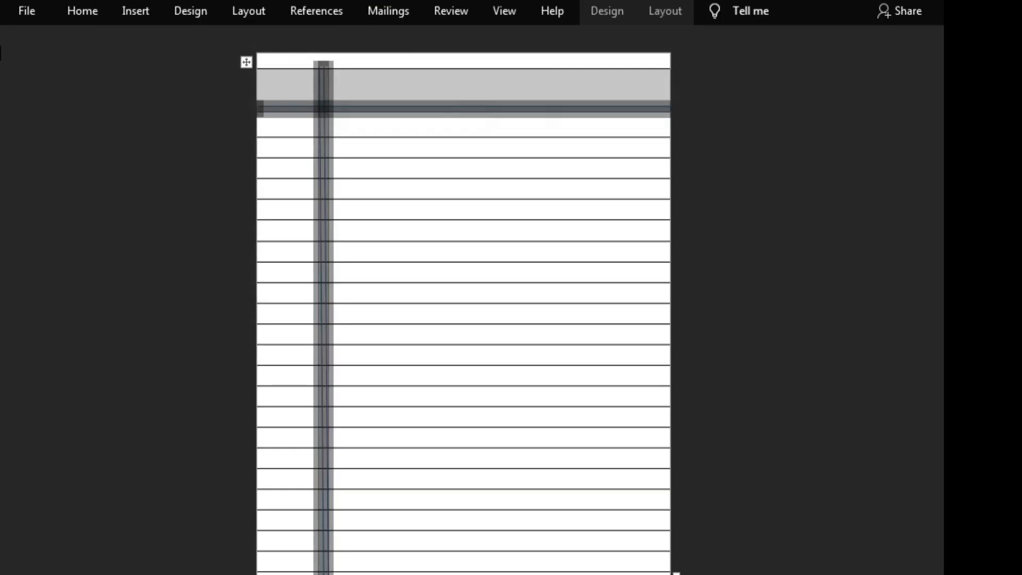
left_click(137, 9)
left_click(139, 87)
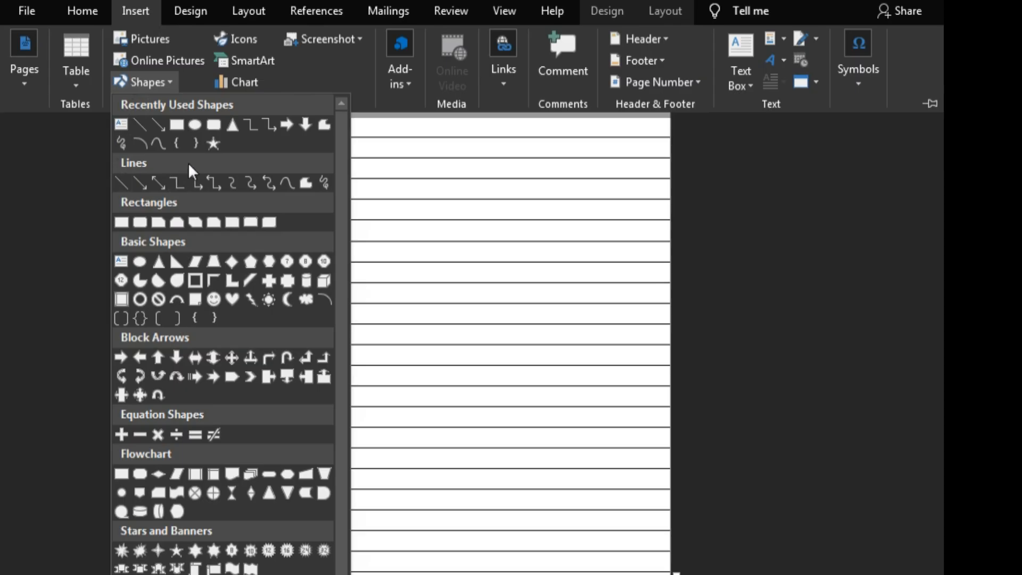
left_click(214, 126)
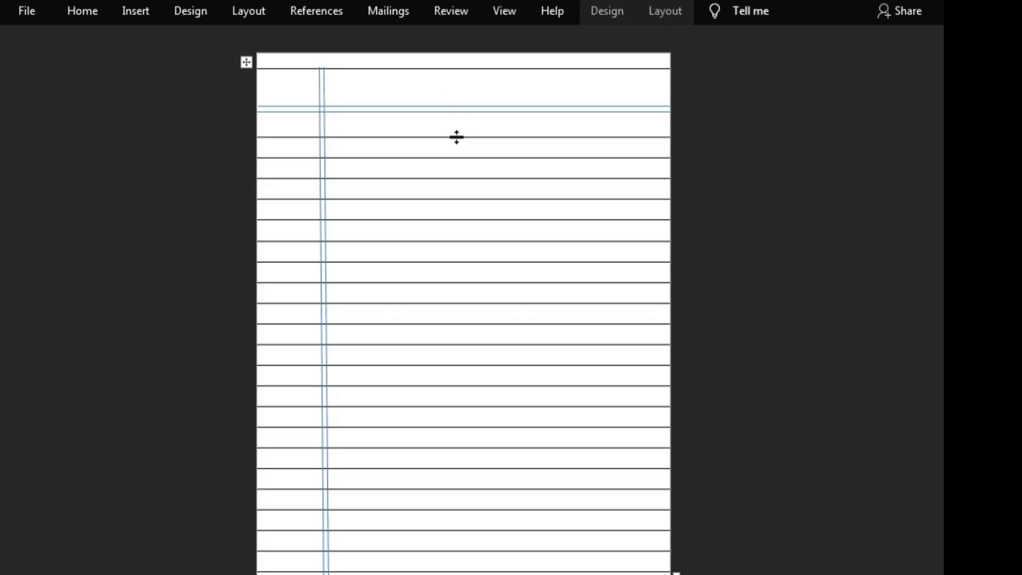
Step: Raise the tall first row's lower border slightly closer to the double header lines
left_click_drag(456, 137, 456, 131)
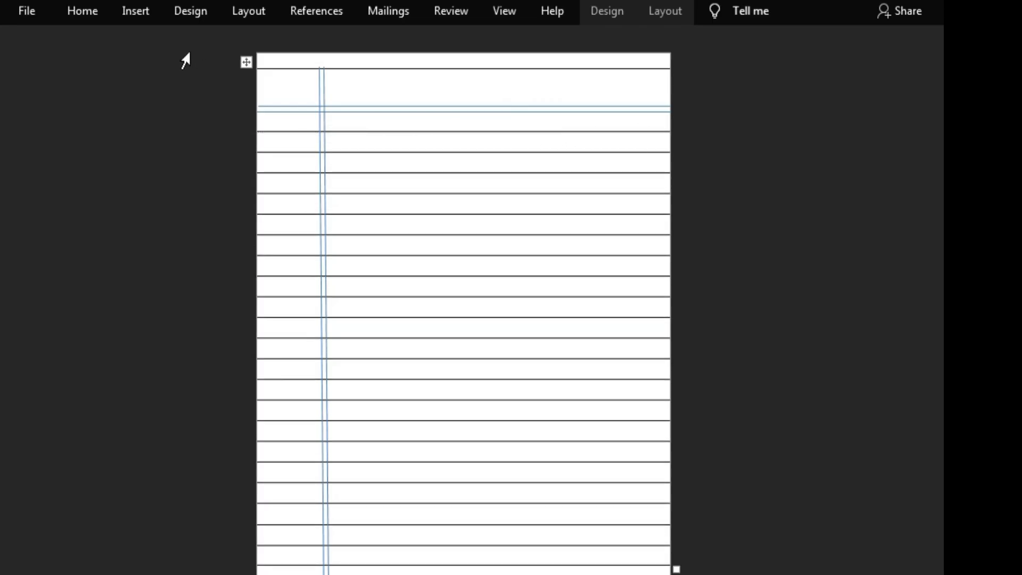
left_click(122, 11)
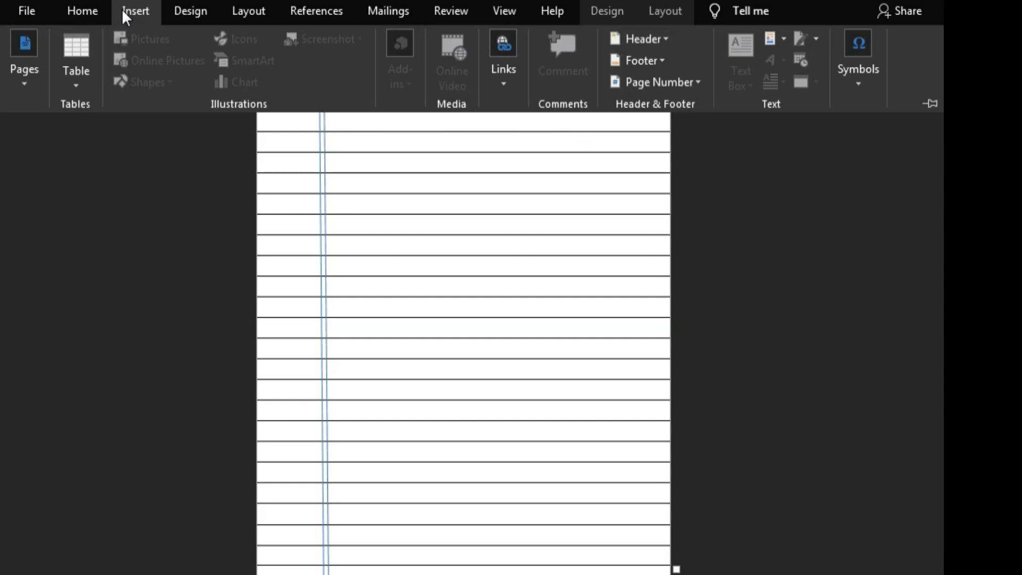
left_click(734, 171)
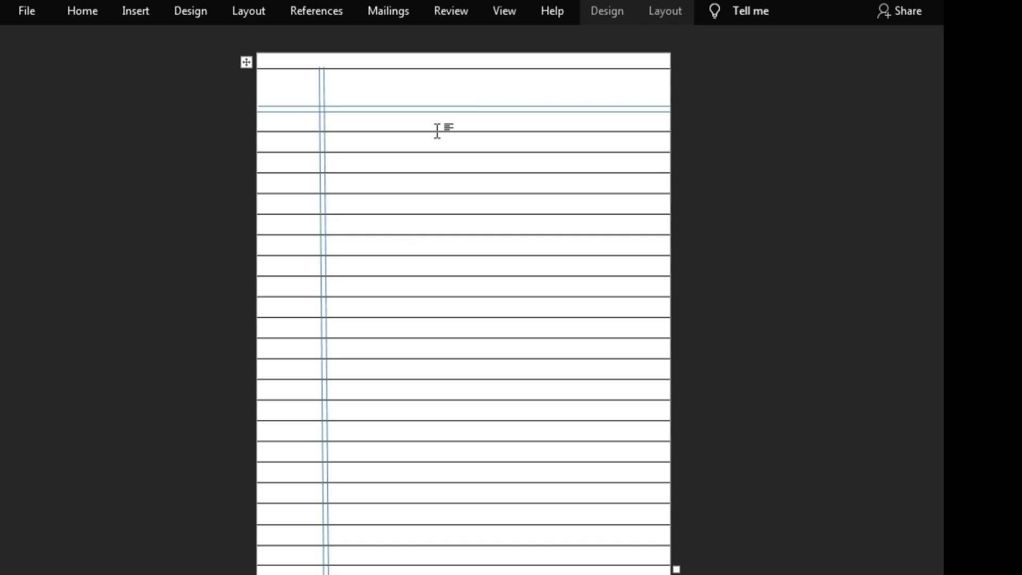
Step: Lower the tall first row's bottom border by about one line spacing and move both blue header lines down to just above it
left_click_drag(430, 133, 426, 154)
scroll(428, 128, "down", 1)
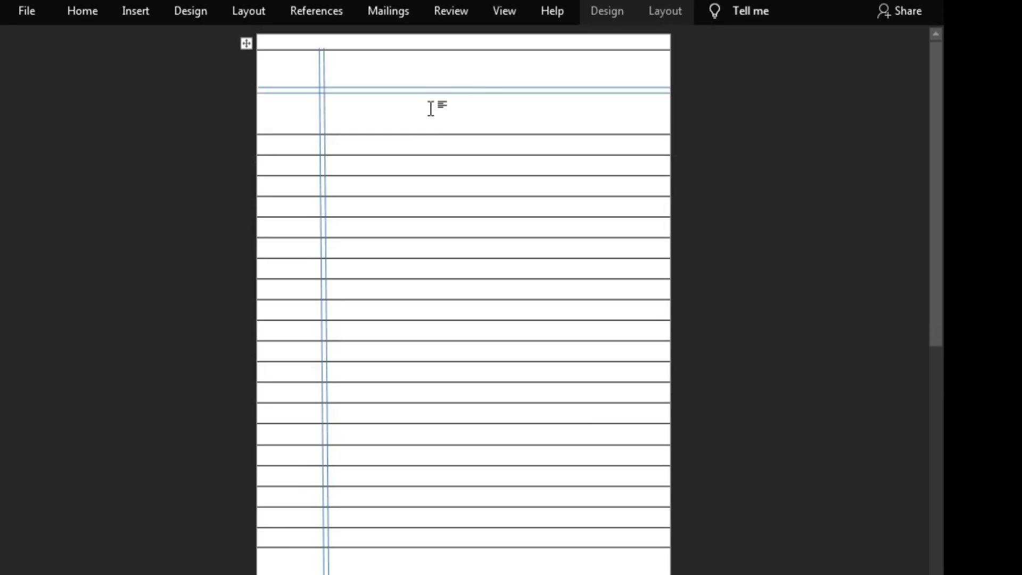
left_click_drag(434, 88, 429, 117)
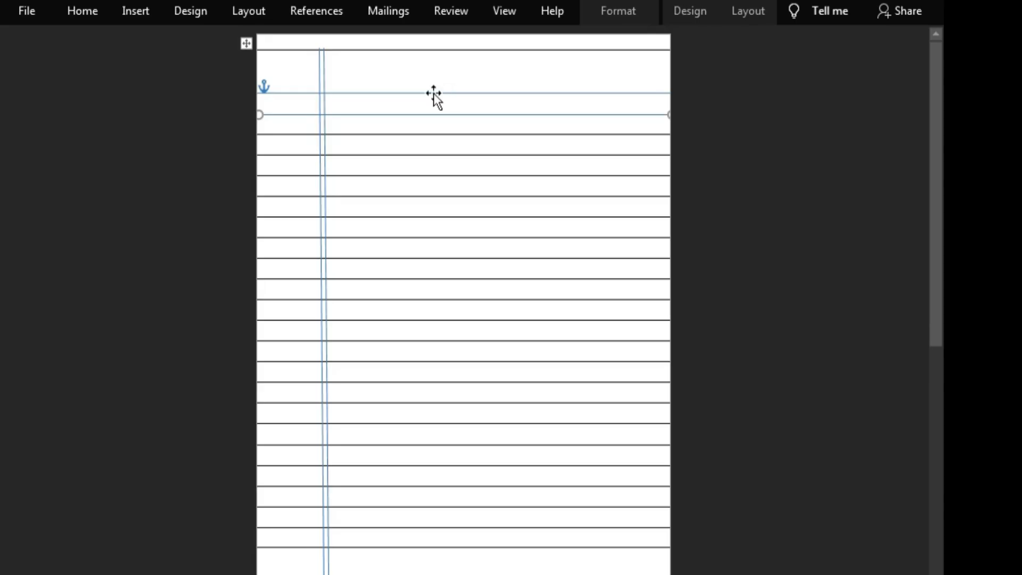
left_click_drag(433, 94, 431, 108)
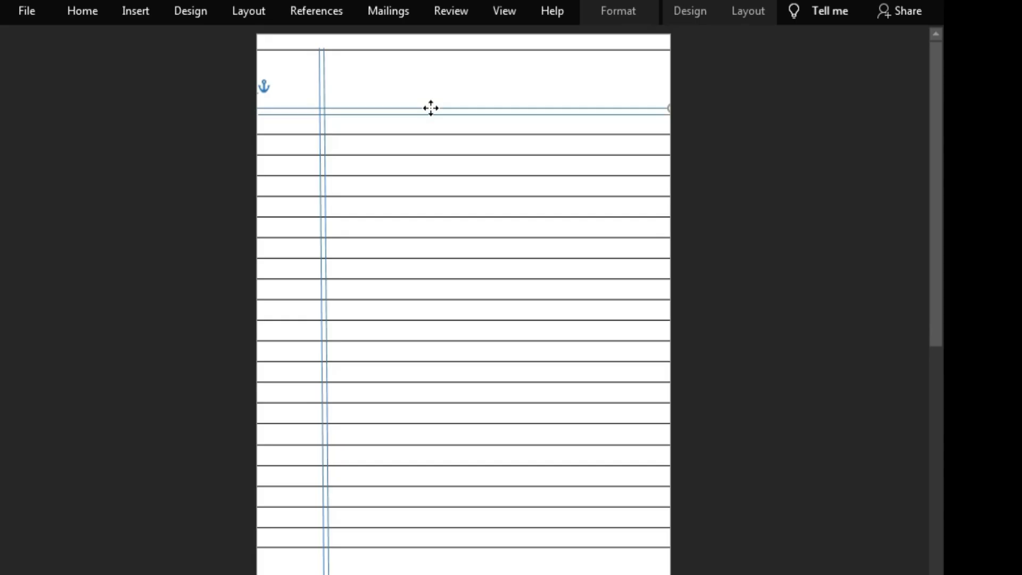
left_click(737, 169)
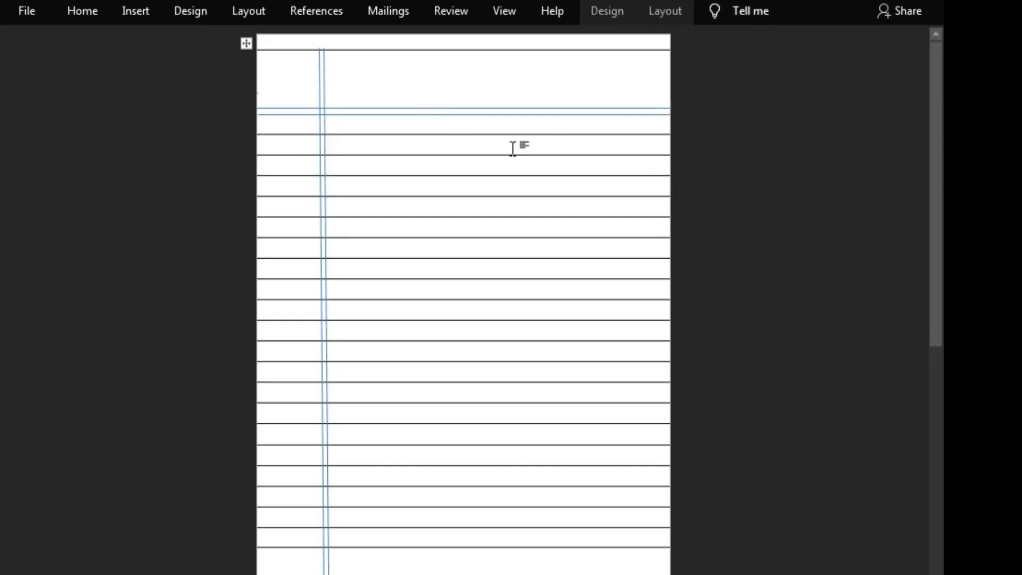
left_click(141, 15)
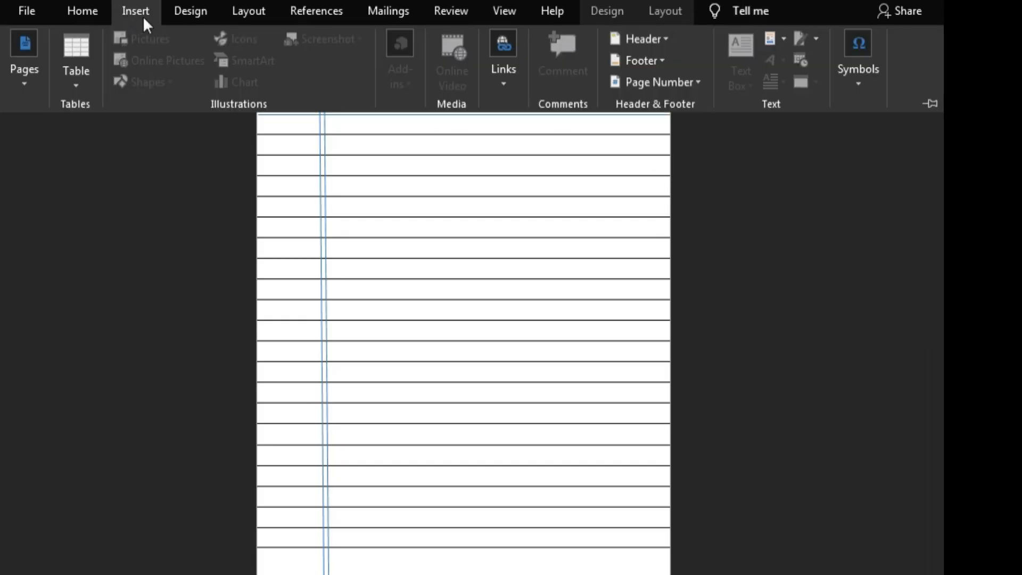
left_click(841, 329)
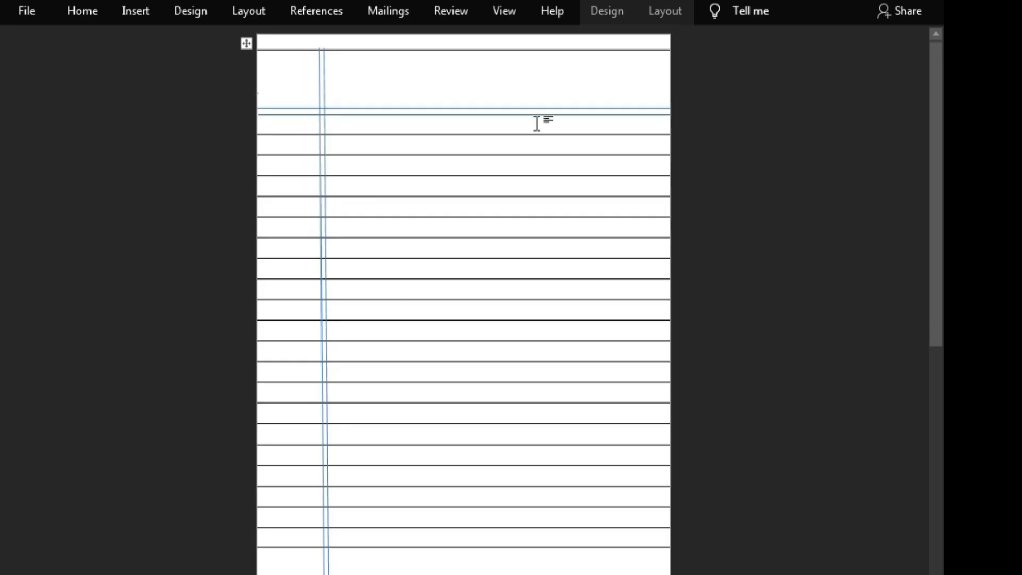
left_click(142, 5)
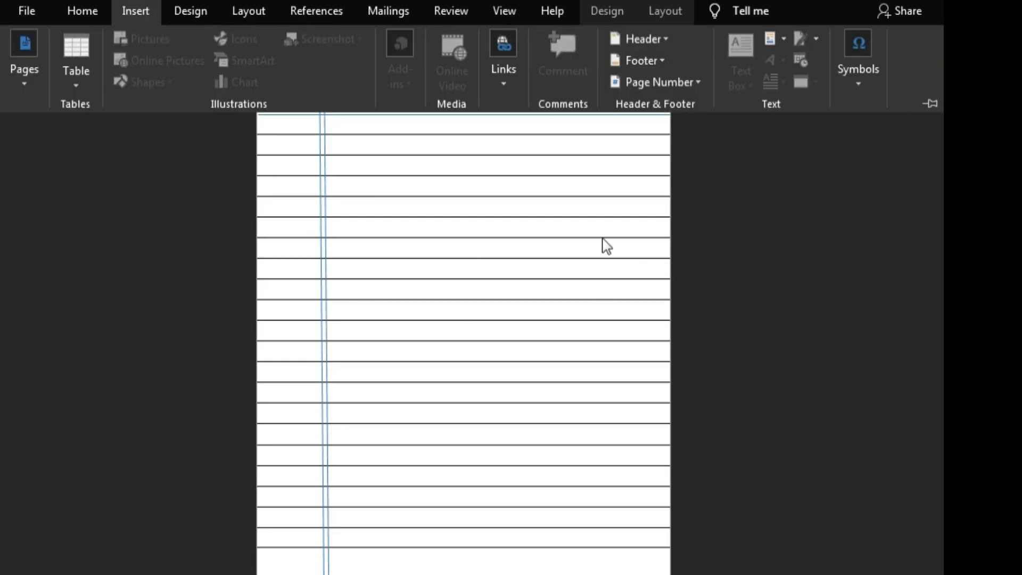
left_click(537, 208)
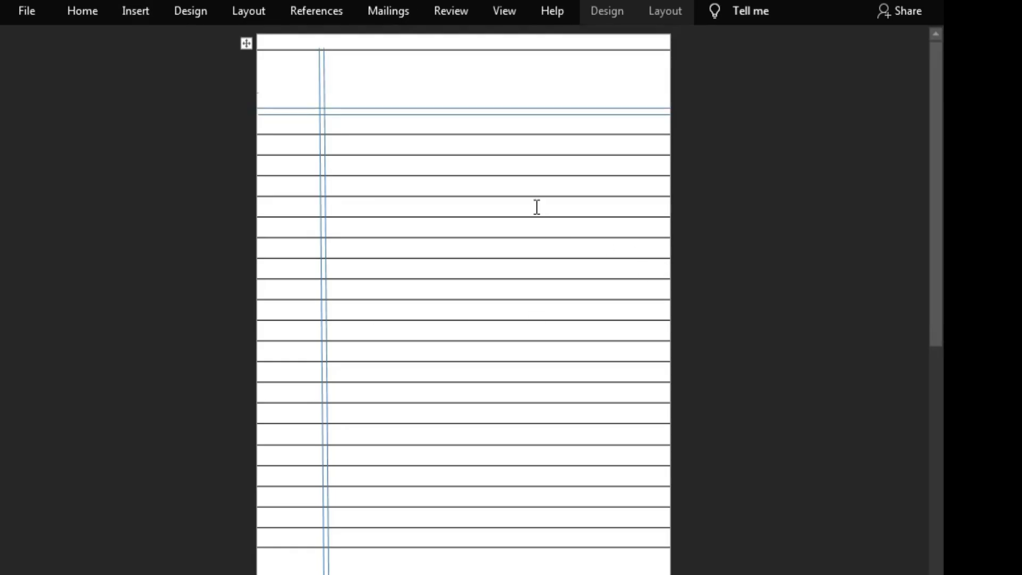
Step: Insert WordArt in the plain black style in the tall first row above the double header lines
left_click(84, 11)
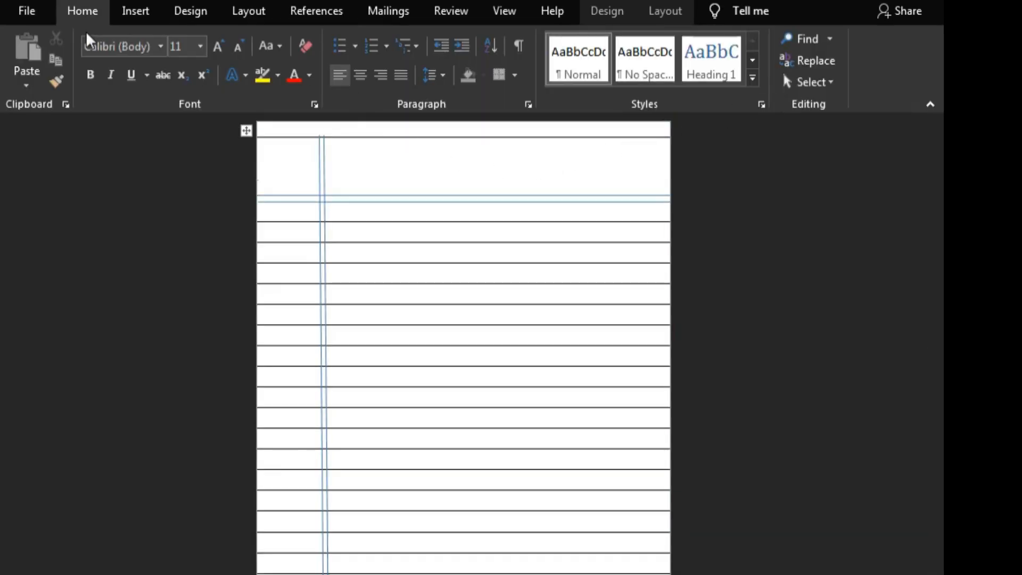
left_click(157, 19)
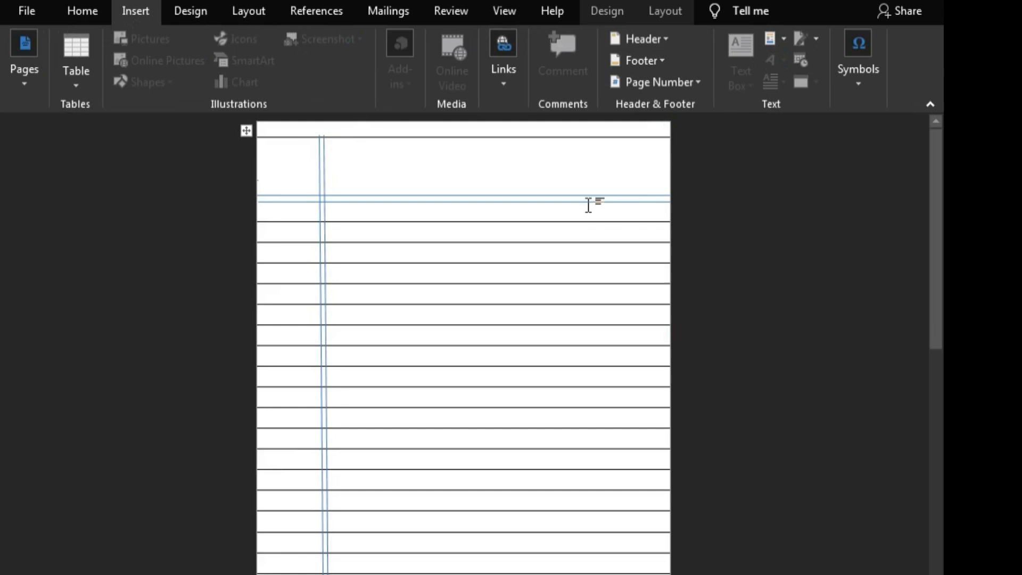
left_click(531, 179)
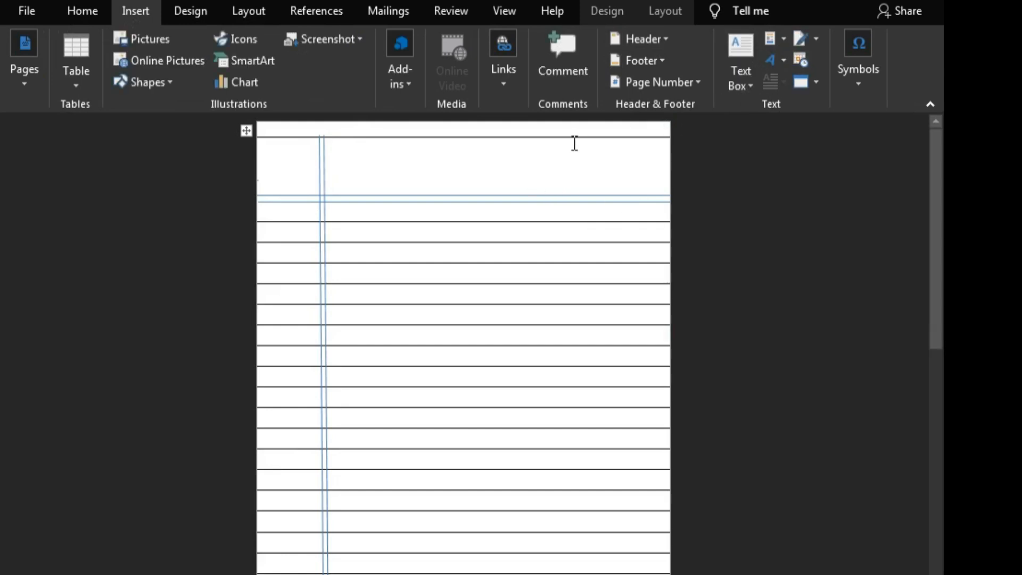
left_click(771, 60)
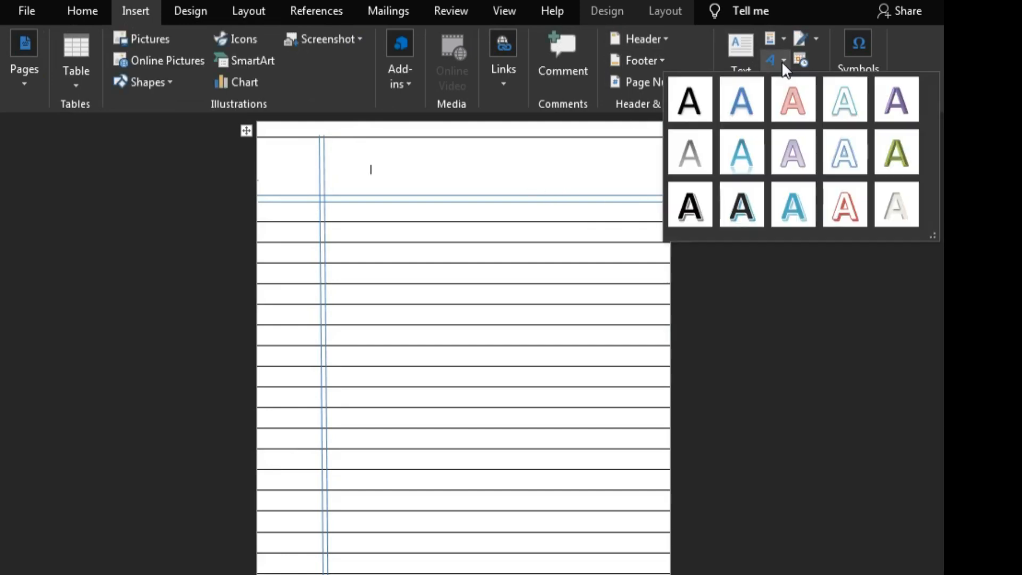
left_click(684, 105)
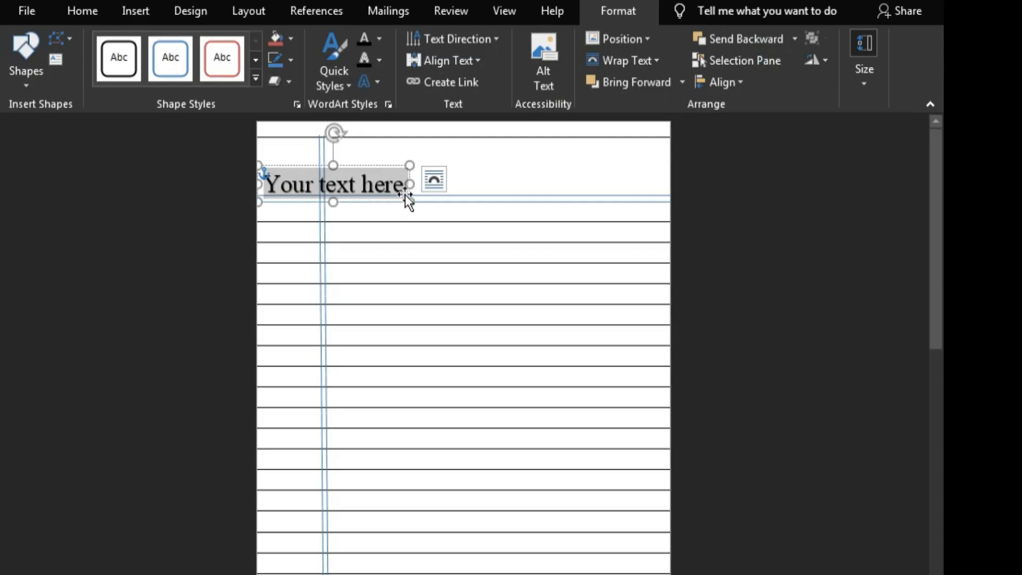
Step: Replace the WordArt placeholder text with "Date" followed by a row of dots
key("Right")
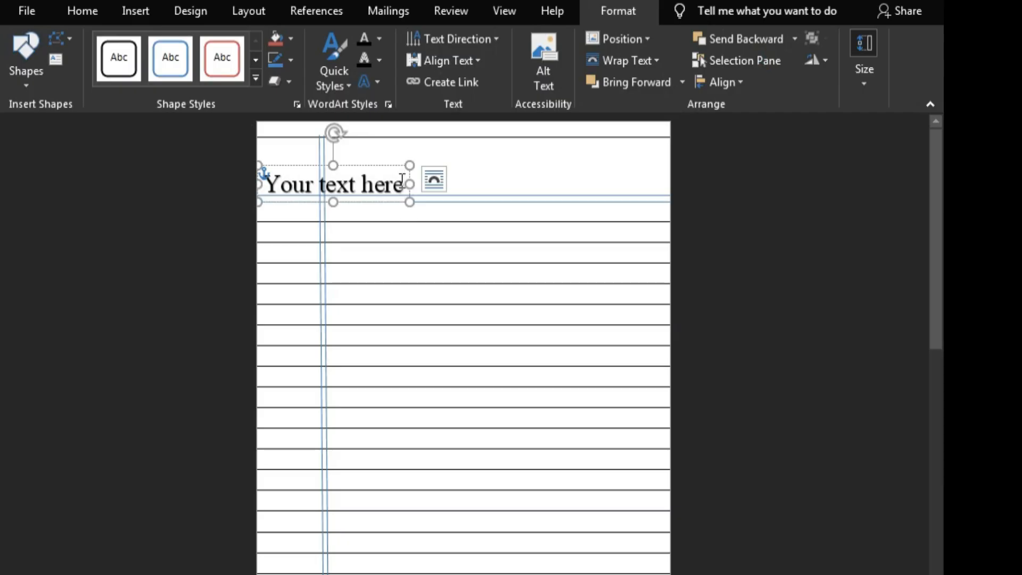
key("BackSpace")
key("BackSpace")
key("BackSpace")
key("BackSpace")
key("BackSpace")
key("BackSpace")
key("BackSpace")
key("BackSpace")
key("BackSpace")
key("BackSpace")
key("BackSpace")
key("BackSpace")
key("BackSpace")
key("BackSpace")
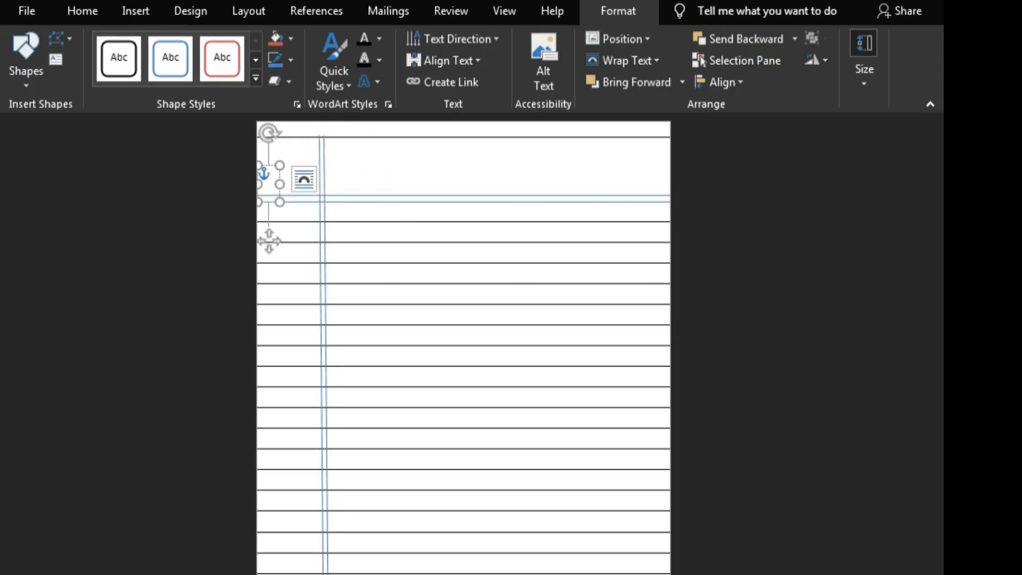
type("date")
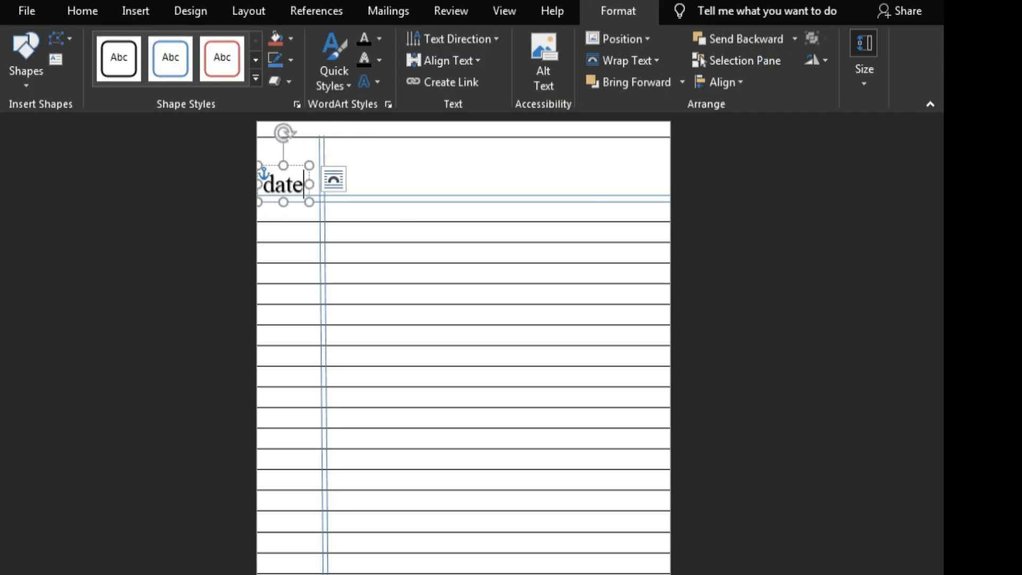
type("..")
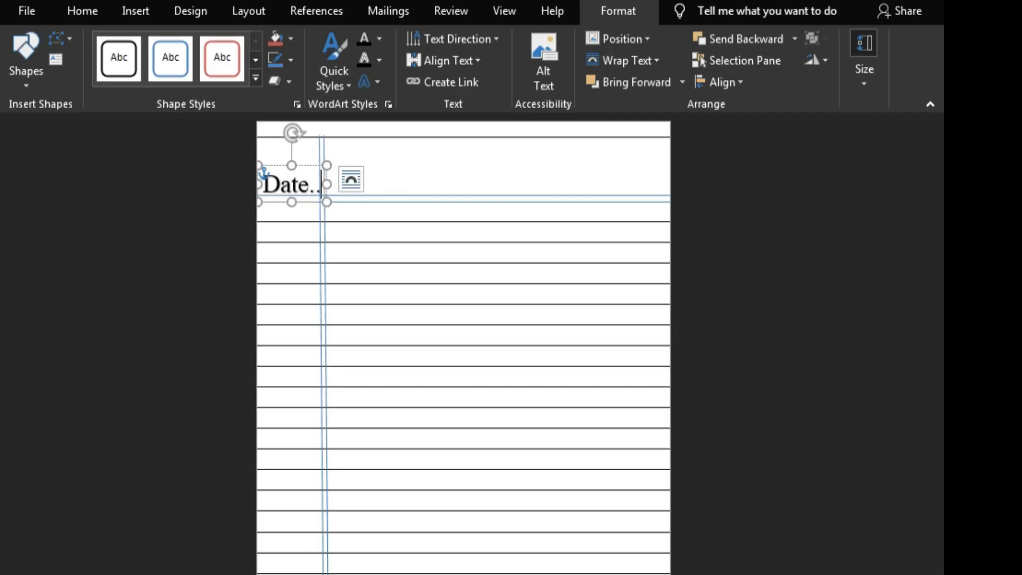
type("........")
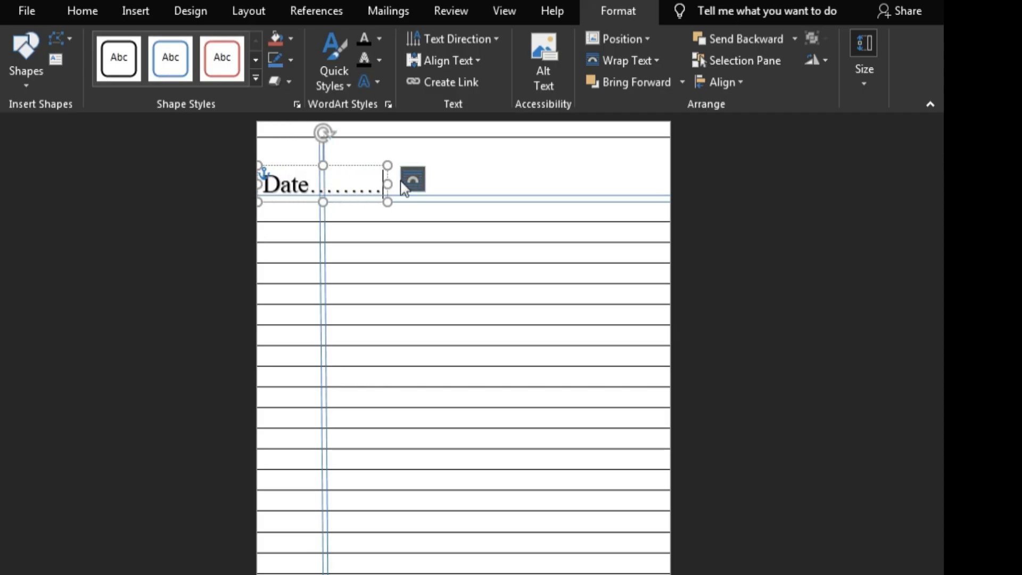
Step: Add a second line to the WordArt reading "Page" followed by a row of dots matching the Date line
key("Return")
type("page")
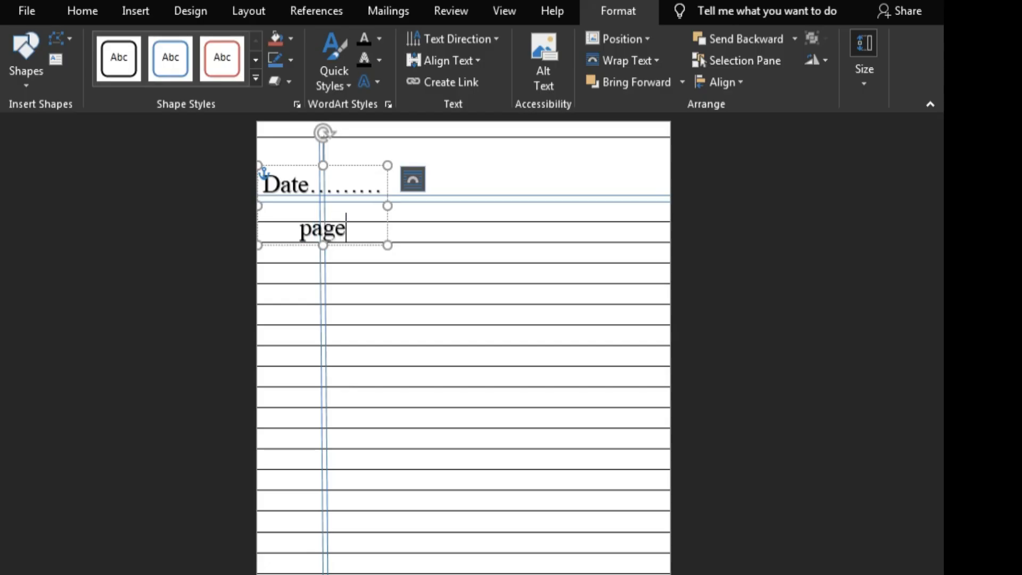
type(".....")
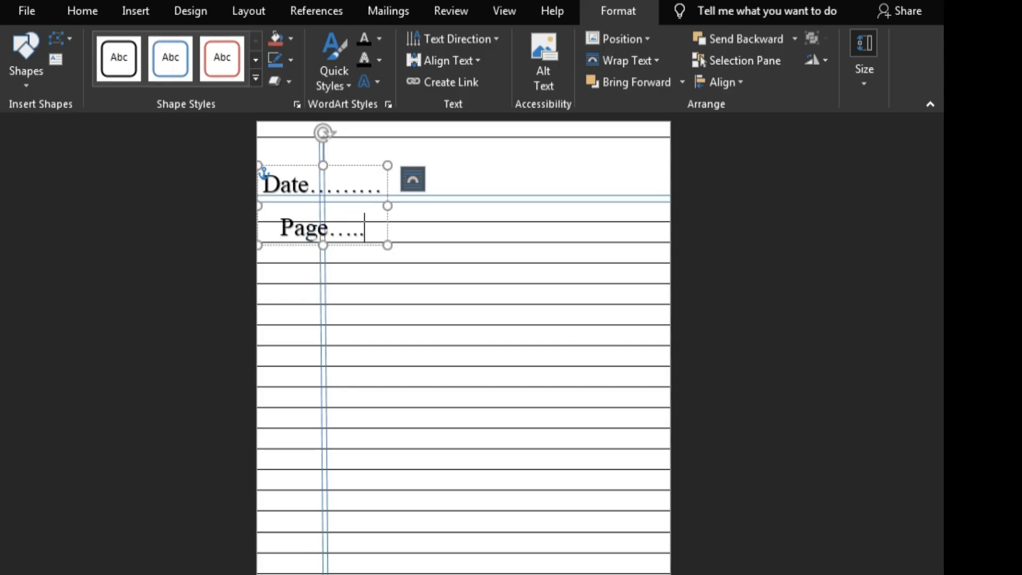
type("...")
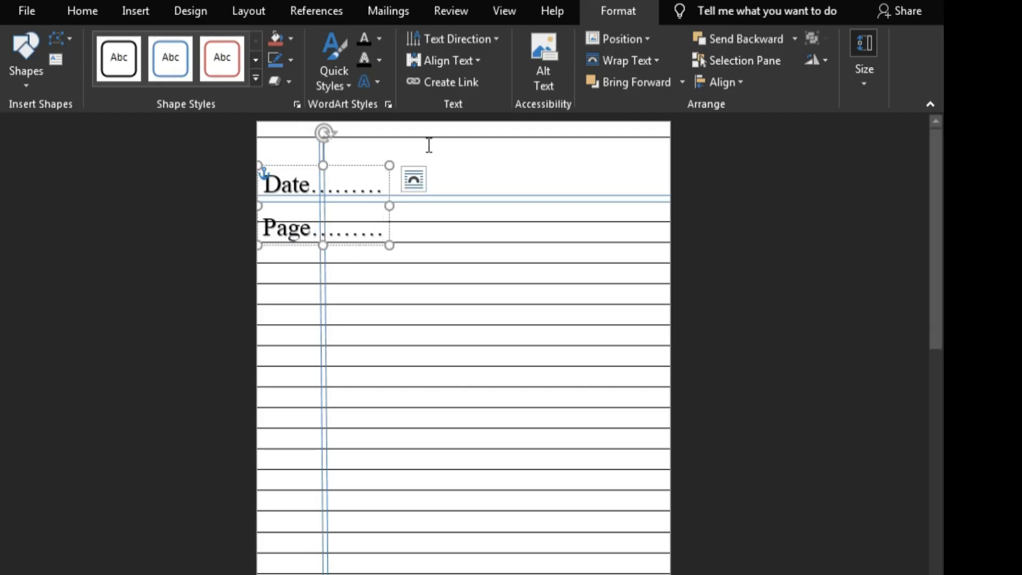
Step: Move the Date and Page WordArt to the right end of the tall header row and set its text to size 14
left_click_drag(354, 169, 595, 155)
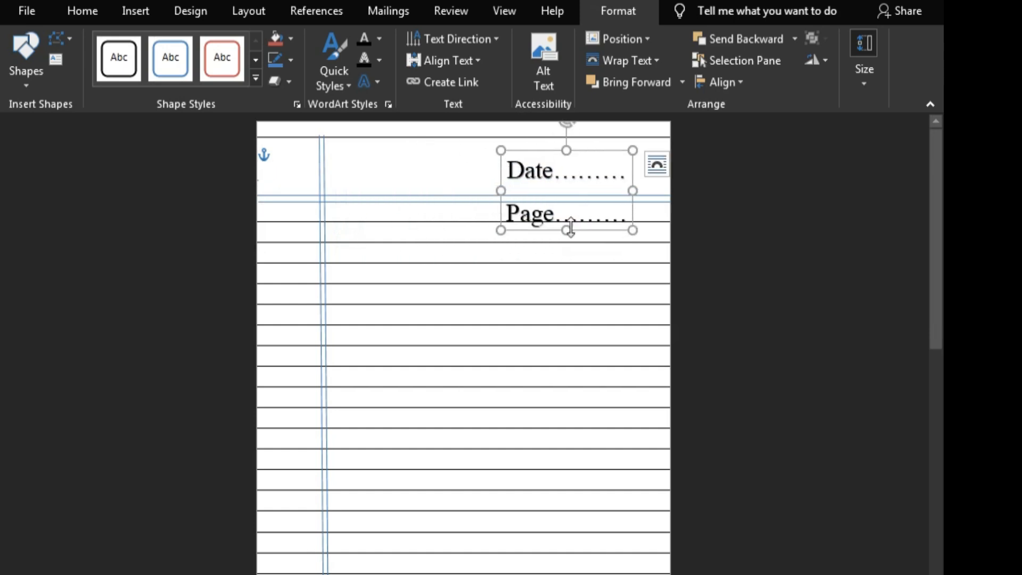
left_click_drag(567, 230, 610, 282)
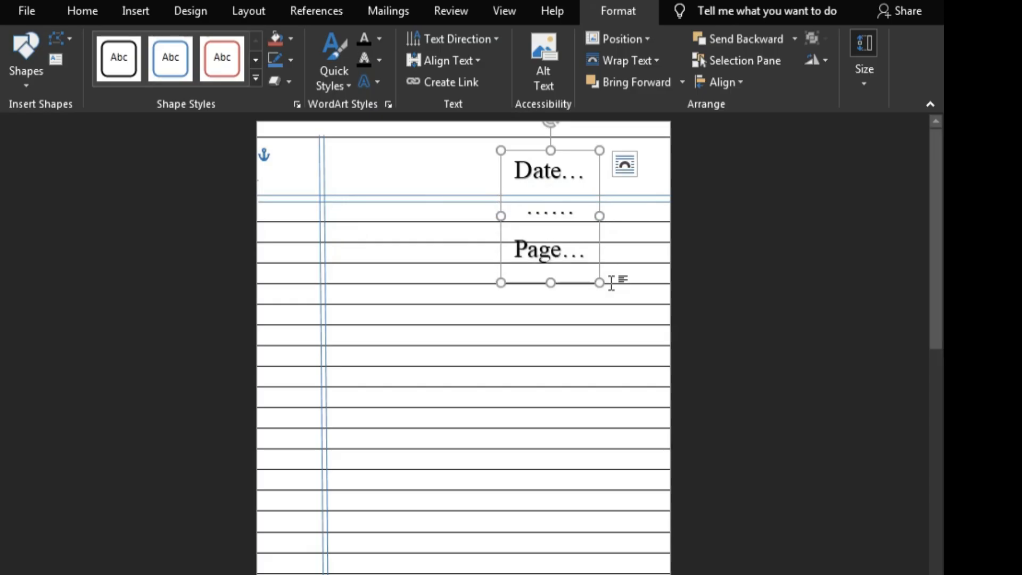
left_click_drag(512, 164, 588, 270)
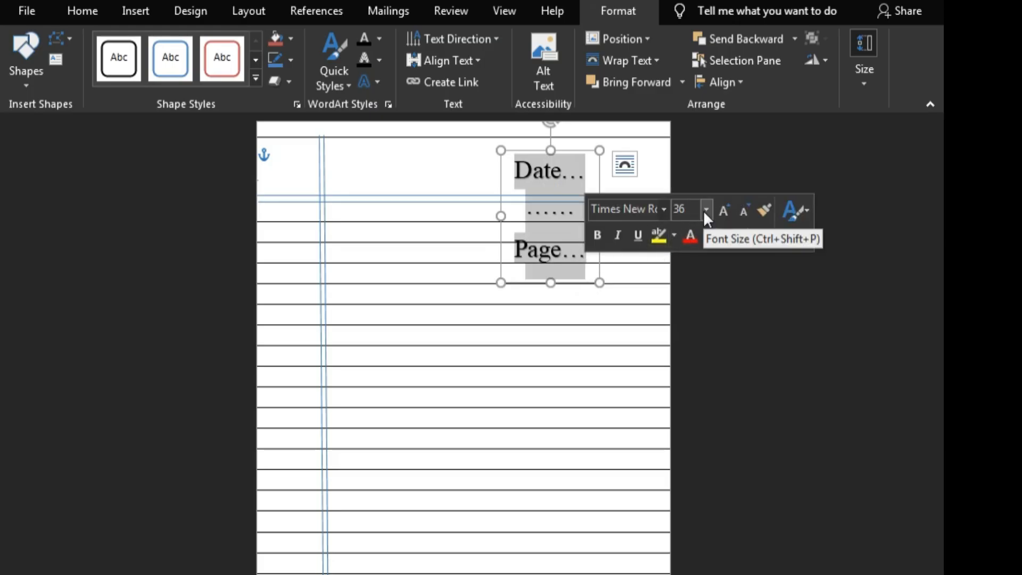
left_click(705, 209)
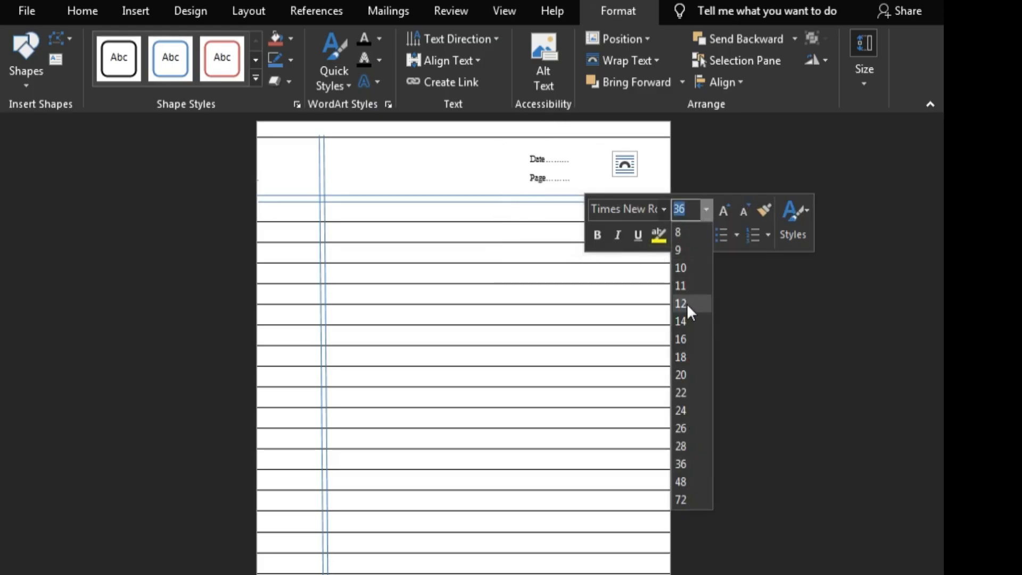
left_click(687, 317)
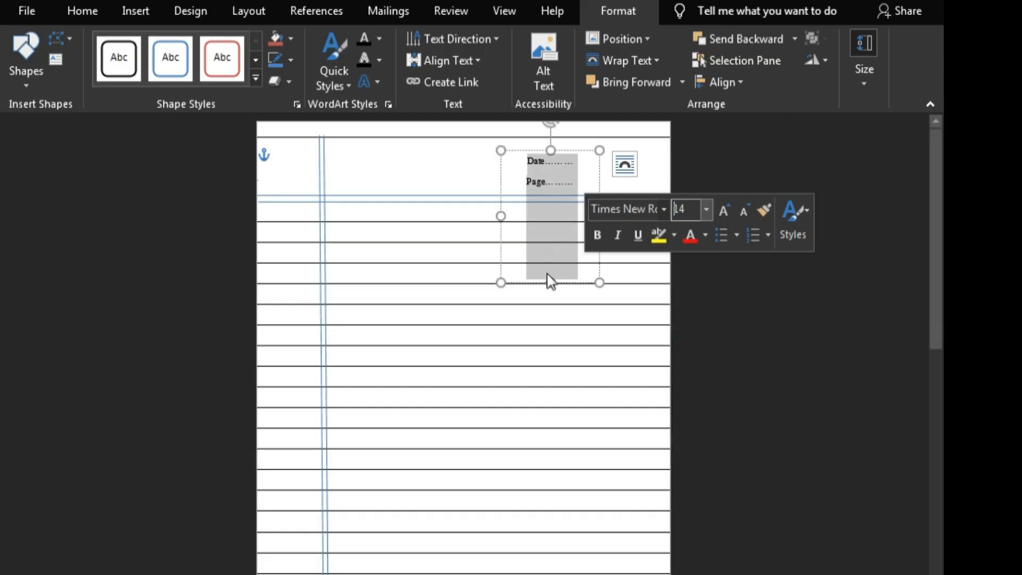
Step: Fit the WordArt box inside the header row above the double lines and outline it in Dark Blue, Text 2, Lighter 40%
left_click_drag(551, 283, 580, 197)
left_click_drag(583, 152, 620, 145)
right_click(620, 142)
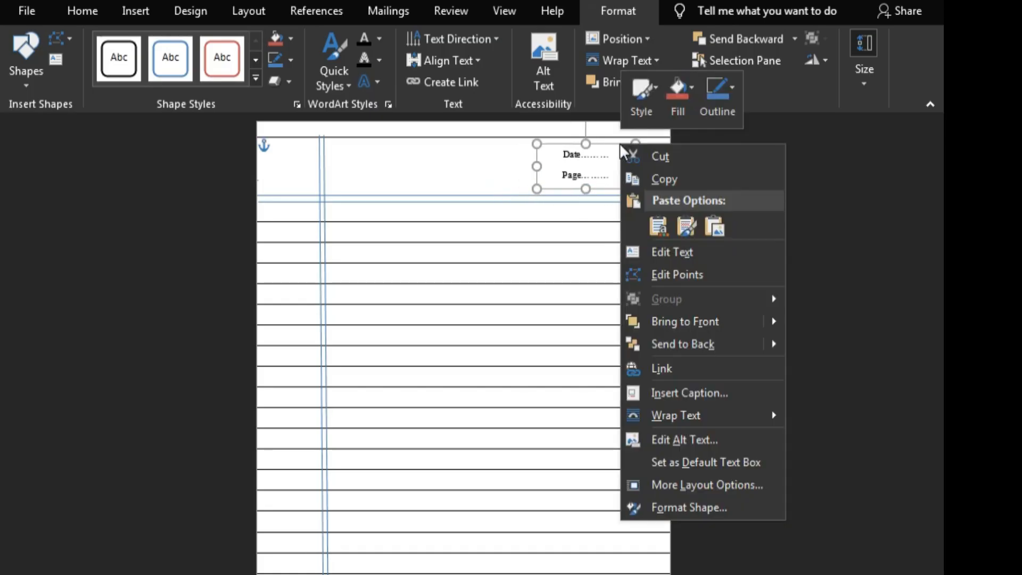
left_click(731, 97)
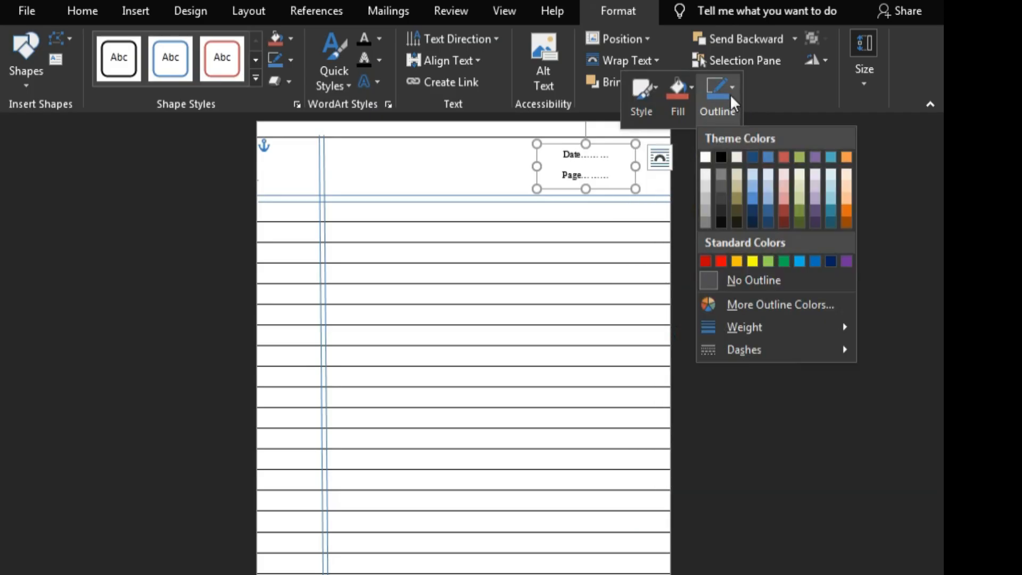
left_click(752, 198)
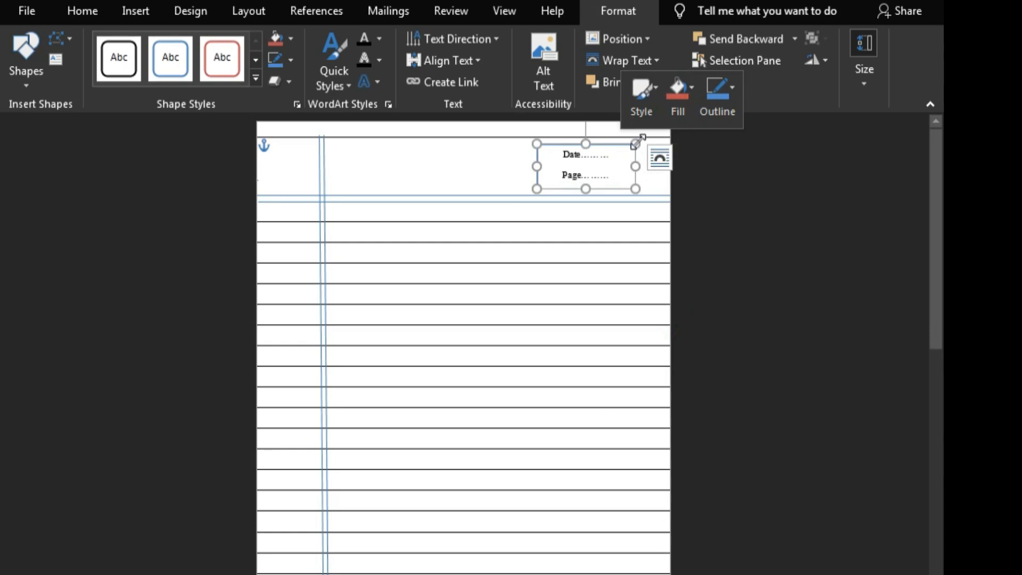
mouse_move(635, 144)
left_mouse_down()
mouse_move(647, 144)
mouse_move(630, 141)
left_mouse_up()
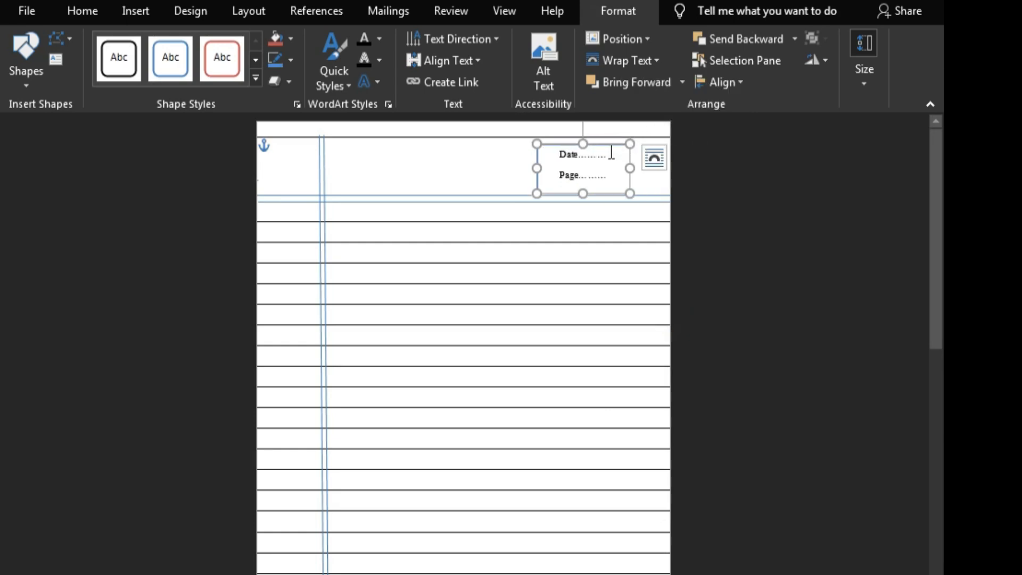
Step: Lengthen the dotted lines after "Date" and "Page" with more dots to fill the box's width
left_click(607, 155)
type("......")
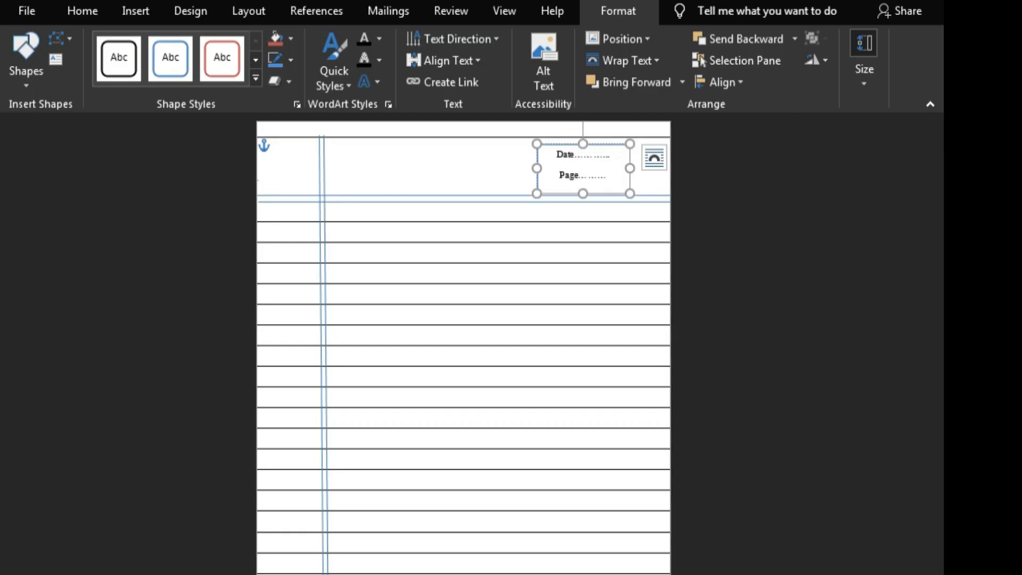
left_click(612, 177)
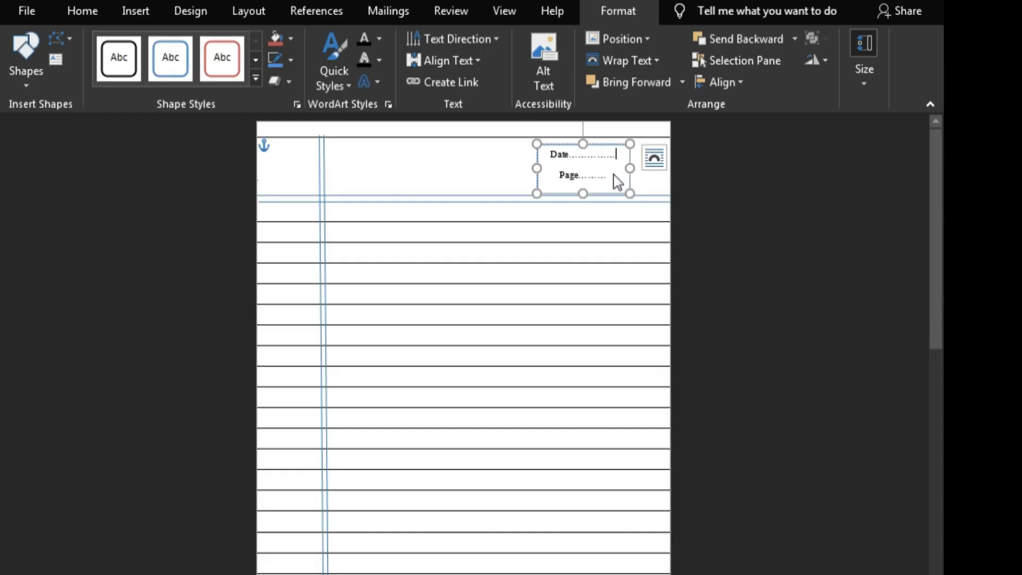
type("............")
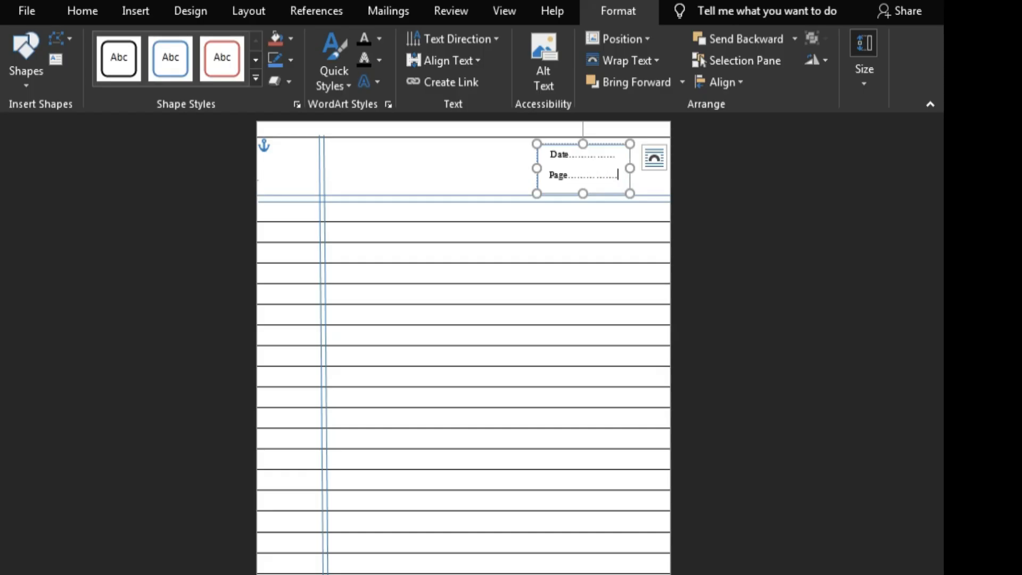
left_click(781, 256)
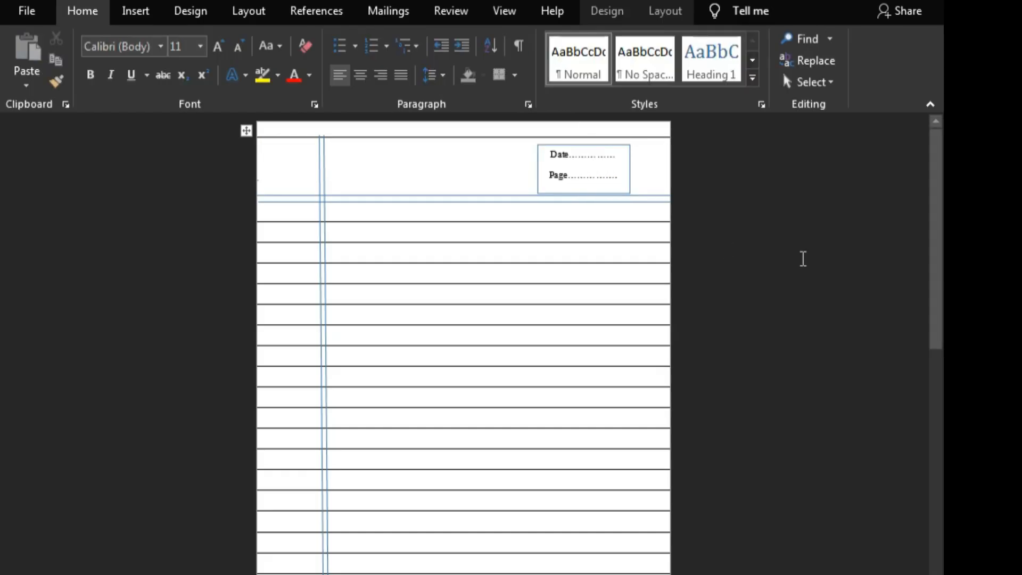
Step: Shift the Date and Page box slightly closer to the page's right edge and shorten it from below to fit its text
left_click(621, 145)
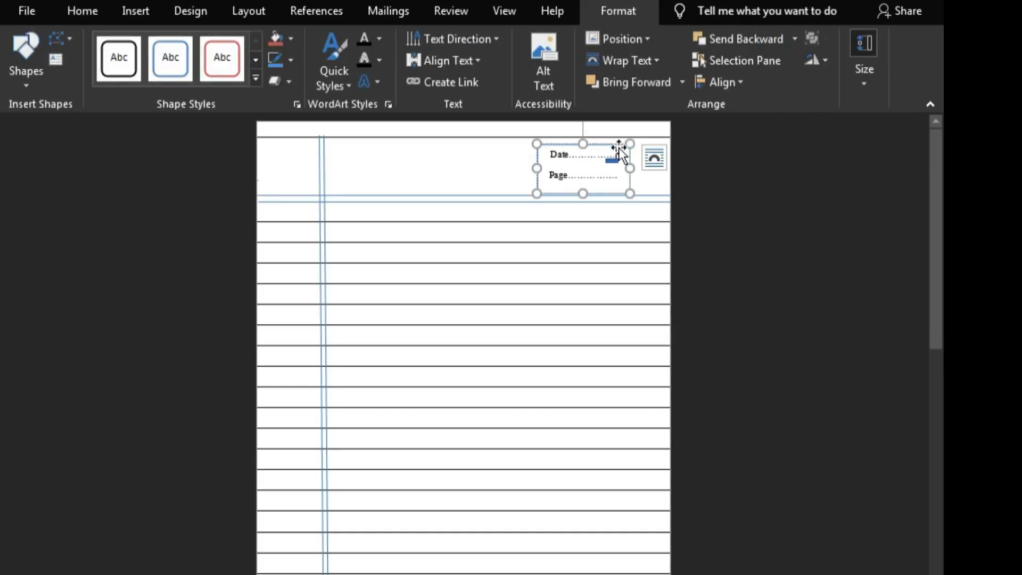
mouse_move(619, 145)
left_mouse_down()
mouse_move(628, 135)
mouse_move(631, 146)
left_mouse_up()
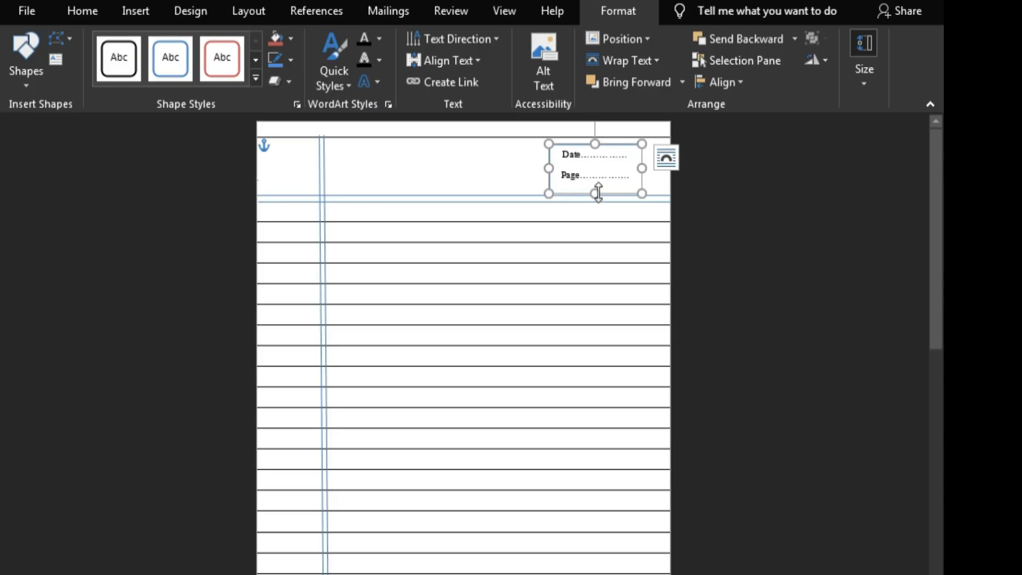
left_click_drag(596, 191, 595, 186)
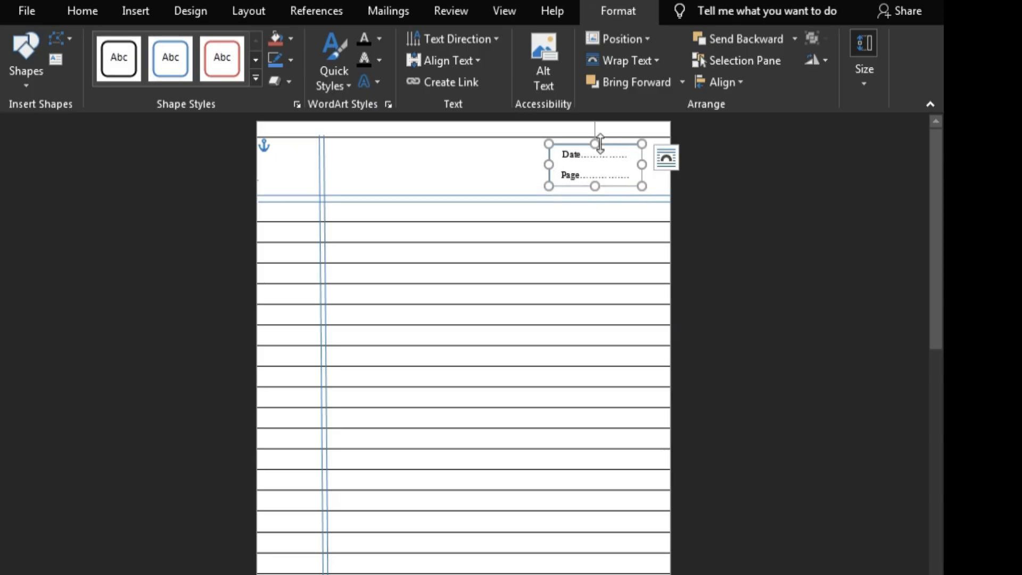
left_click_drag(598, 143, 594, 143)
left_click(803, 283)
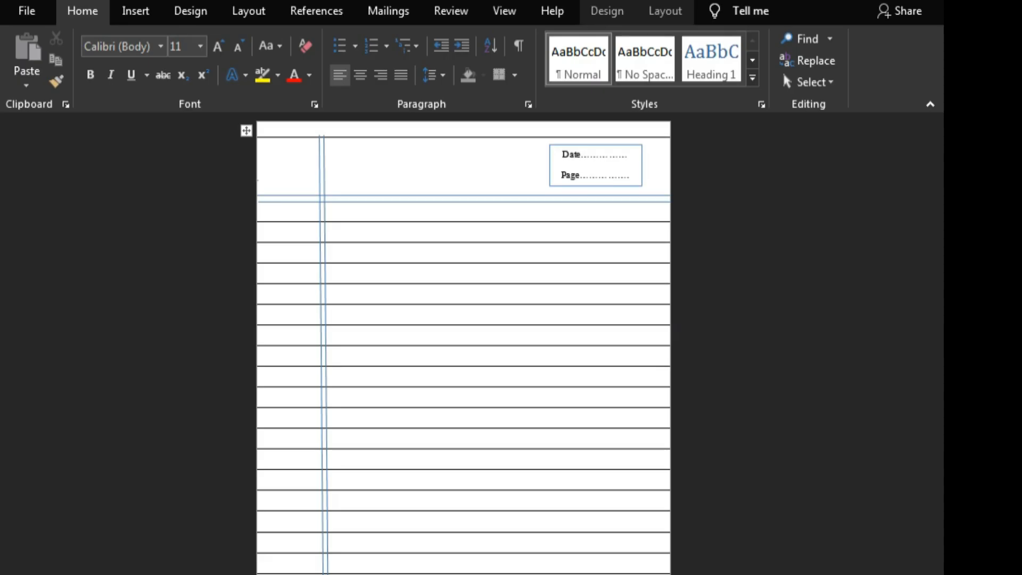
key("super")
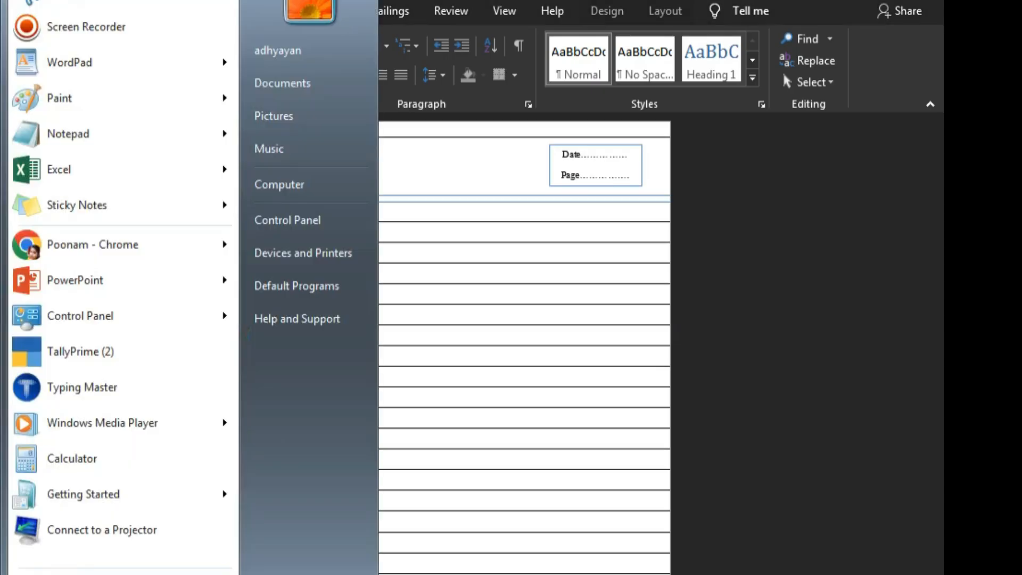
left_click(177, 16)
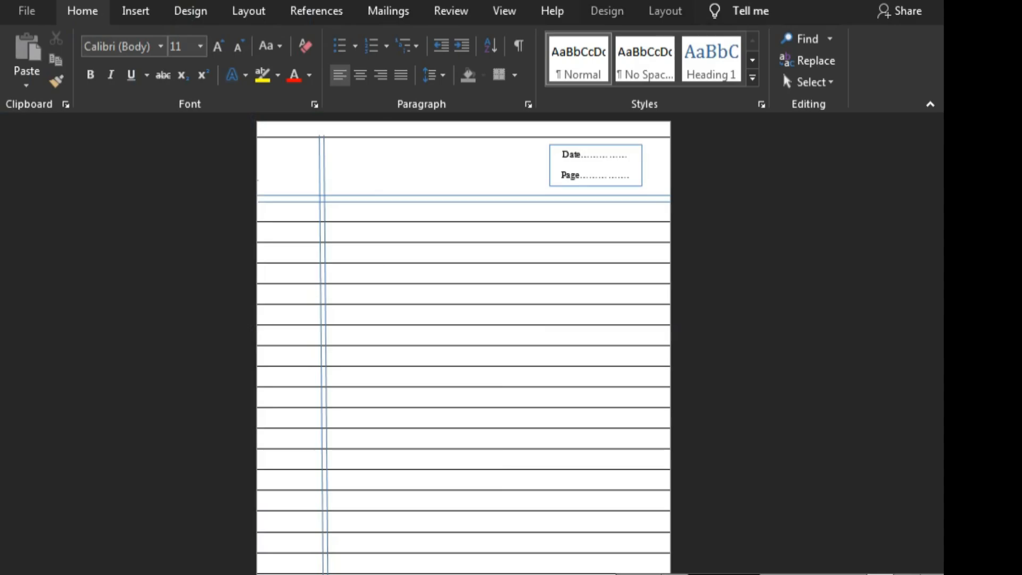